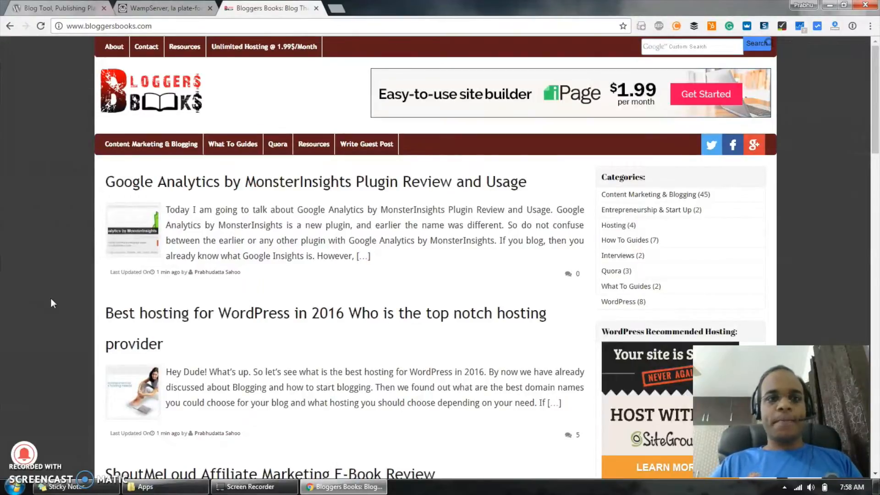
- Go to the downloads section of the WampServer site and open the WampServer 64 bits (x64) 3.0.6 download notice
left_click(161, 8)
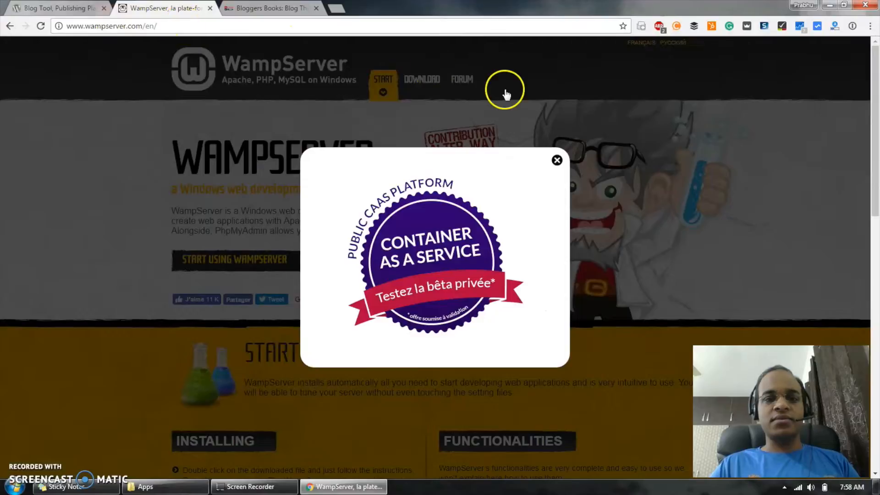
left_click(557, 161)
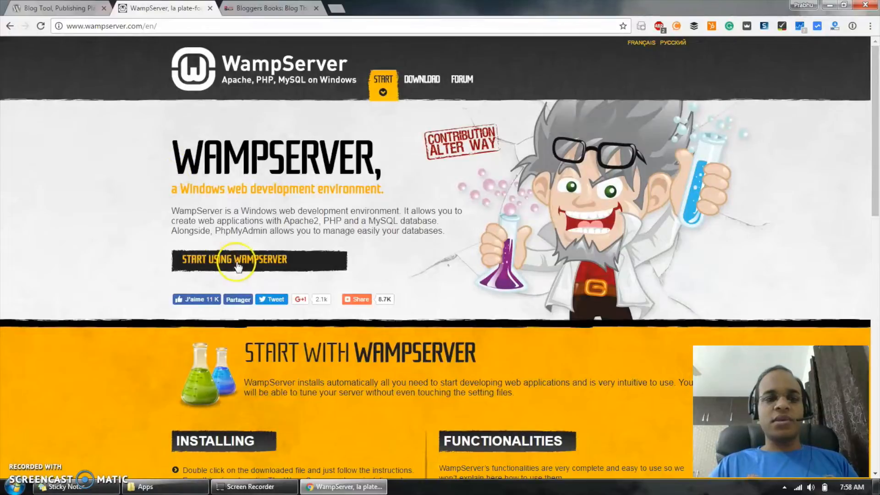
left_click(264, 260)
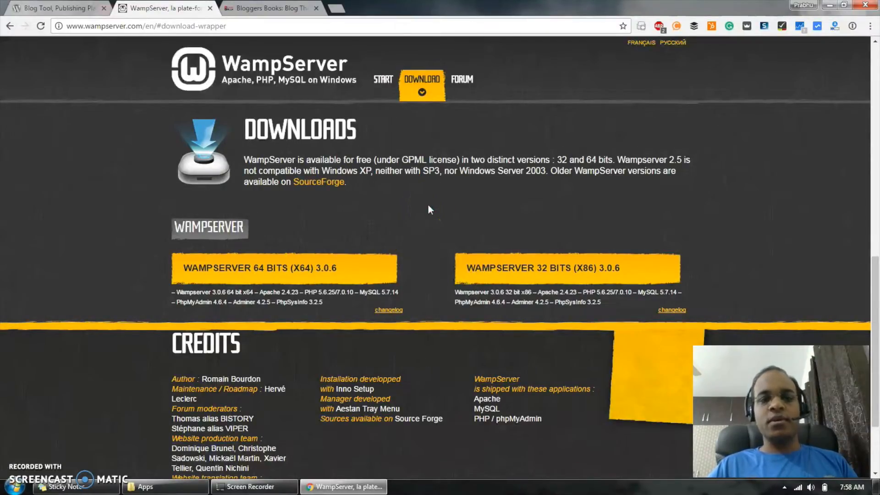
left_click(555, 273)
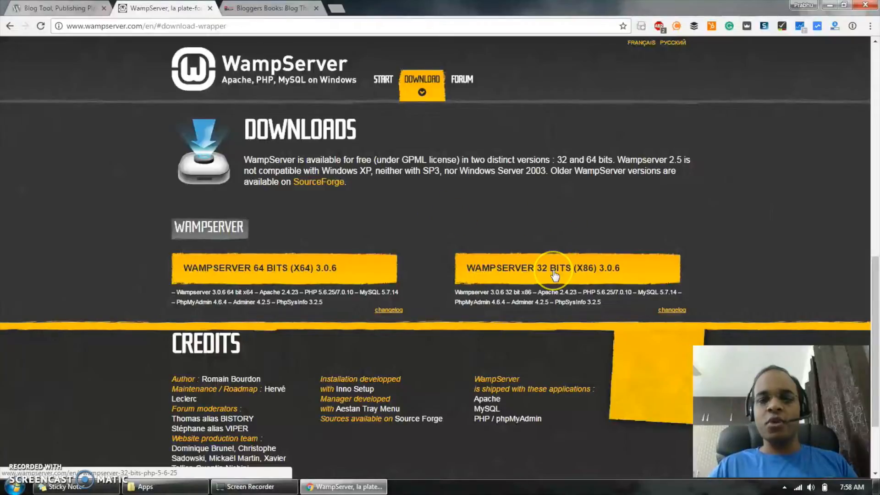
left_click(247, 268)
left_click(410, 218)
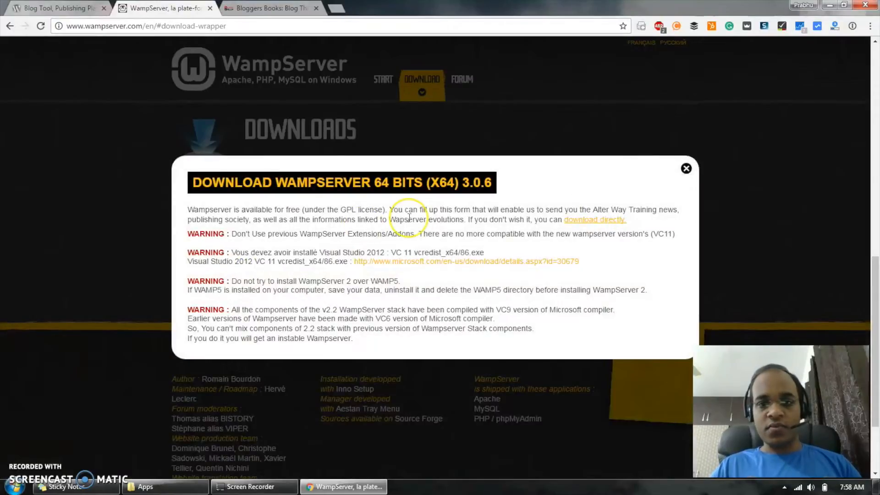
- Open the Microsoft page linked for Visual Studio 2012 VC 11 vcredist in a separate tab and bring up its English download choices
right_click(450, 263)
left_click(484, 271)
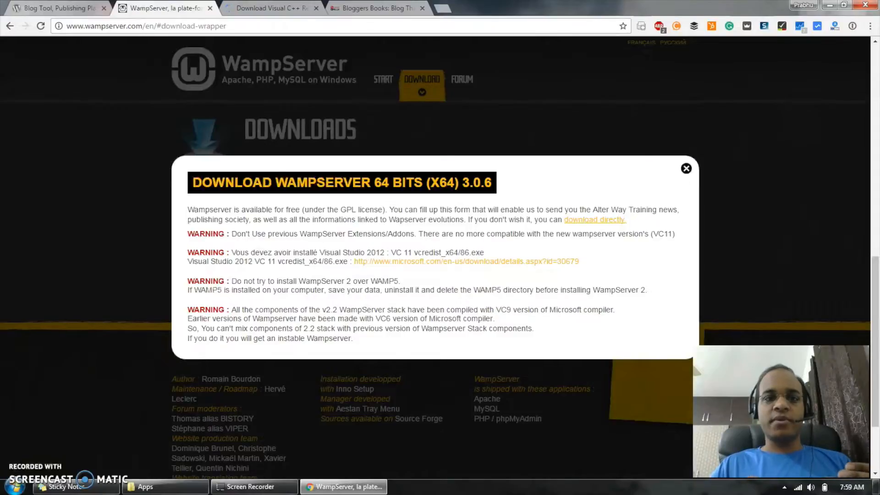
left_click(268, 8)
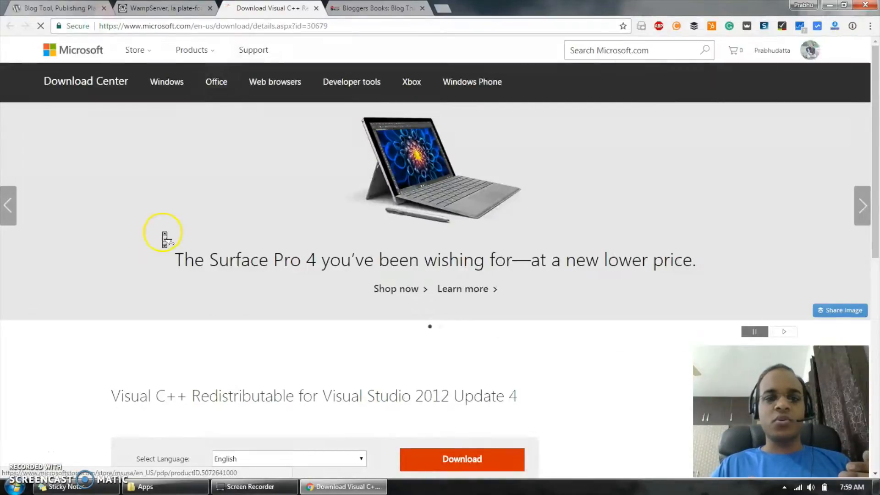
scroll(164, 237, "down", 5)
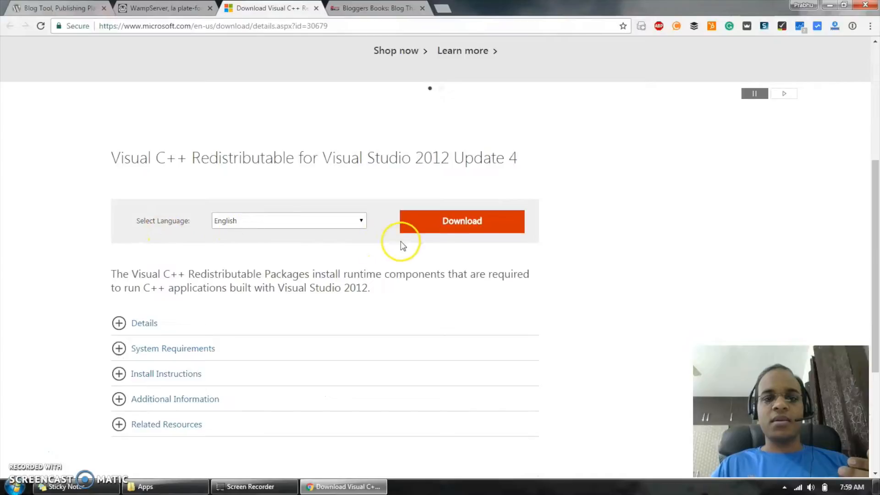
left_click(472, 226)
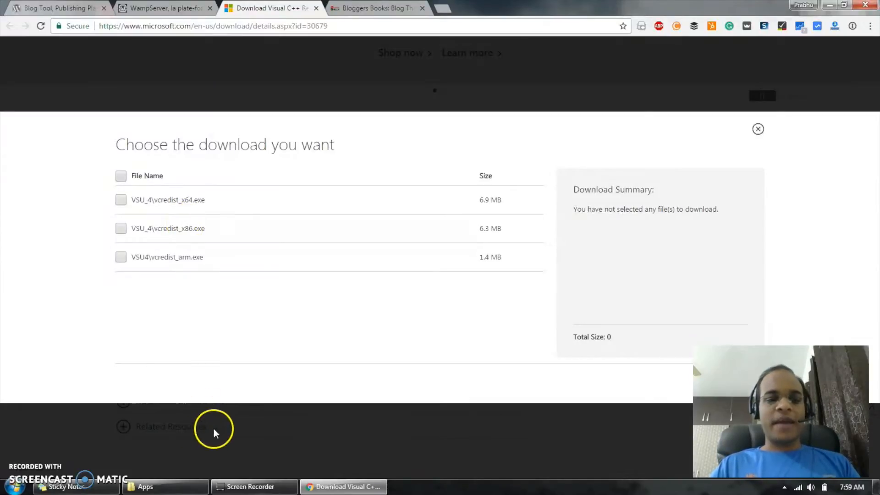
- Check the vcredist_x64.exe installer in the C:\Apps folder and return to the browser
left_click(182, 482)
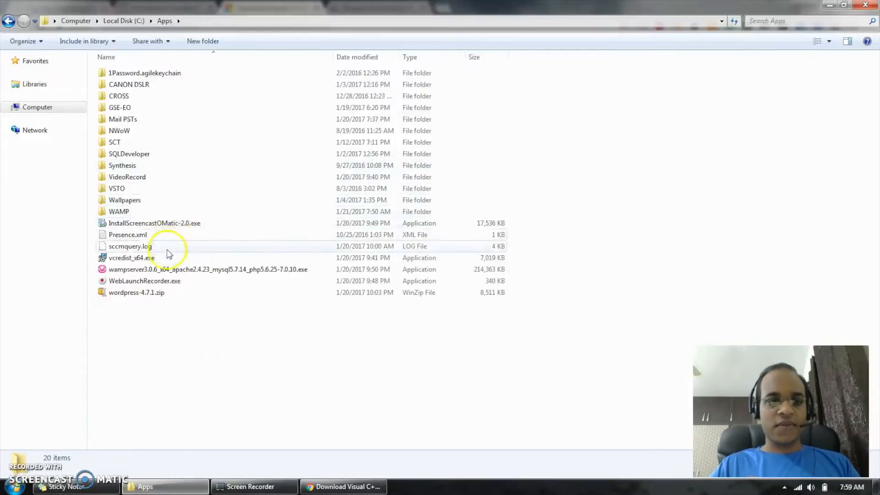
left_click(157, 262)
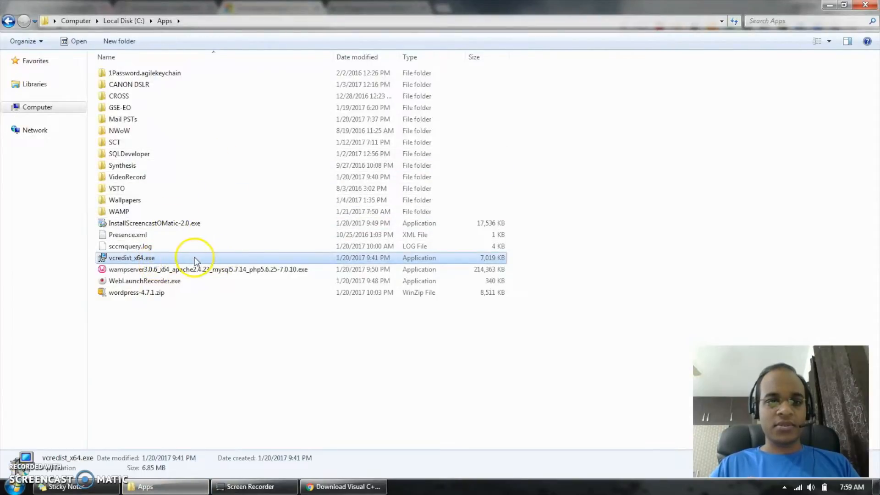
mouse_move(197, 260)
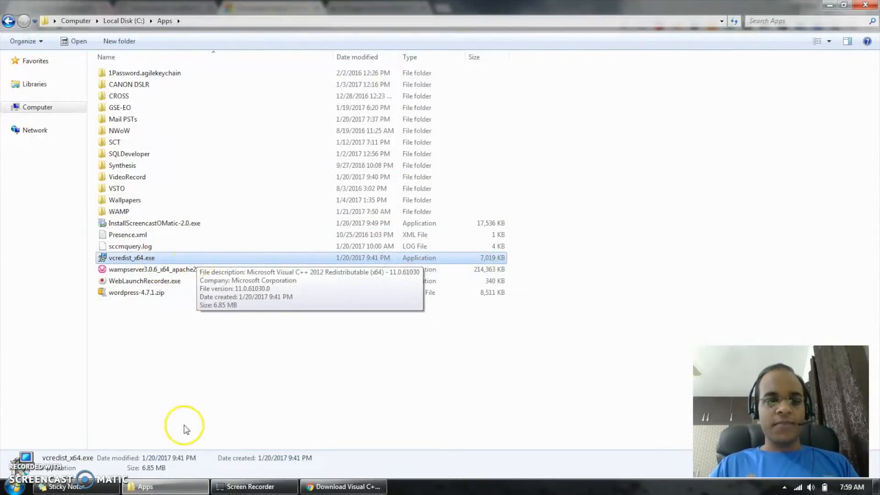
mouse_move(177, 485)
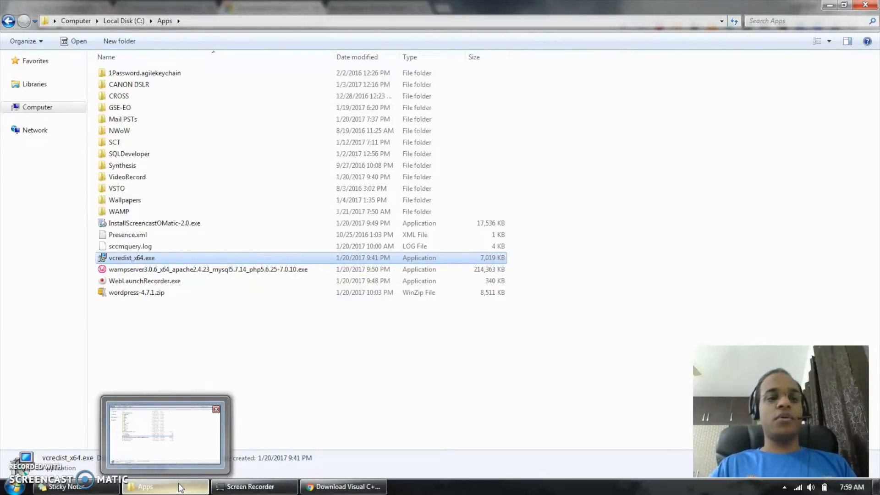
left_click(180, 486)
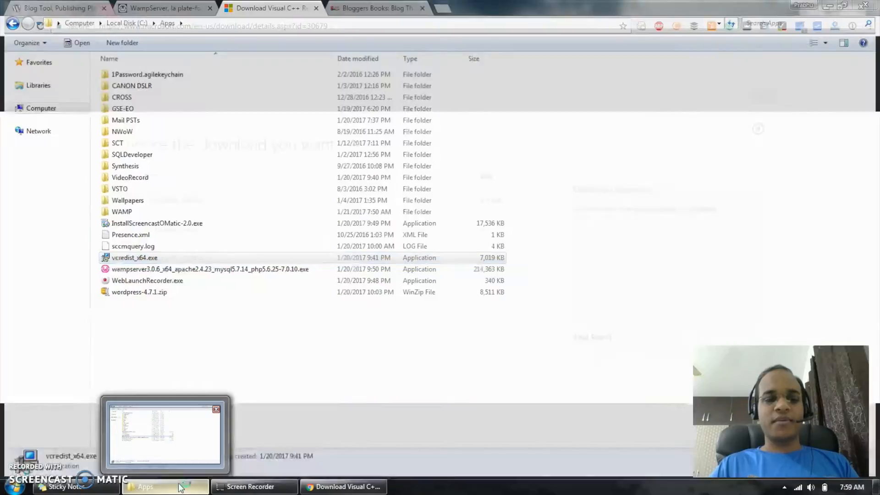
left_click(257, 142)
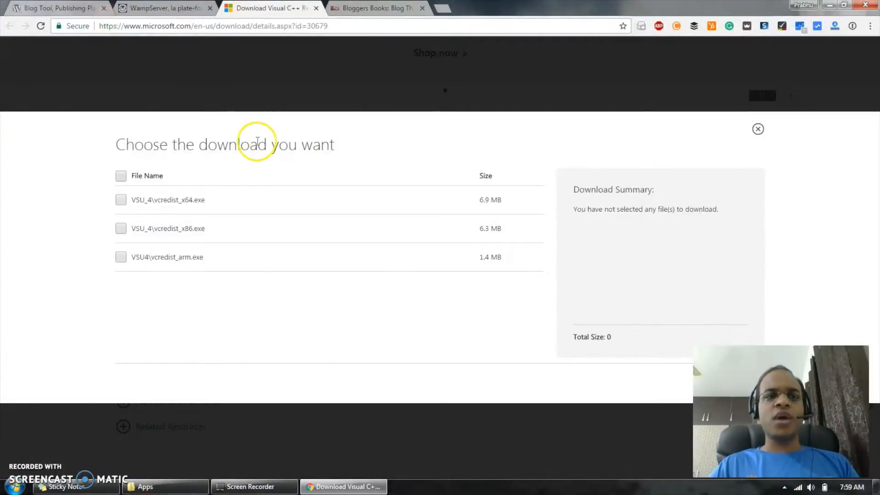
- Request the direct download of WampServer 64 bits, pick the existing wampserver3.0.6 installer name in Apps, and cancel saving
left_click(166, 8)
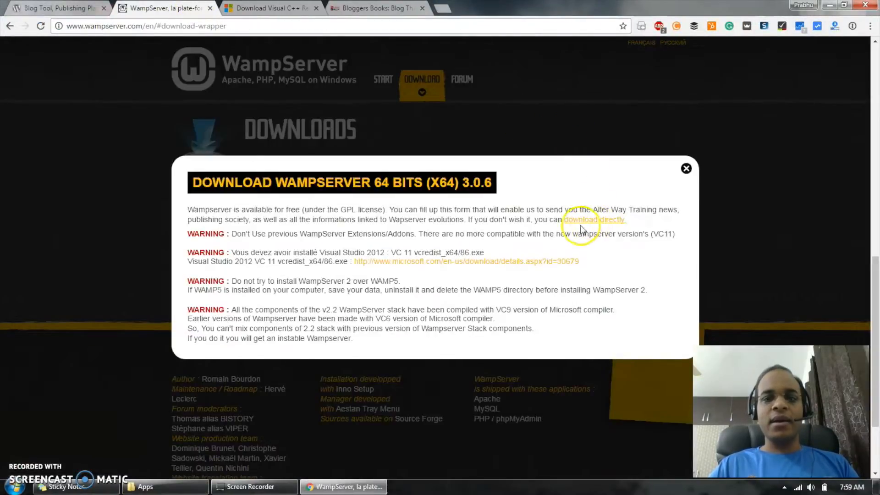
left_click(593, 220)
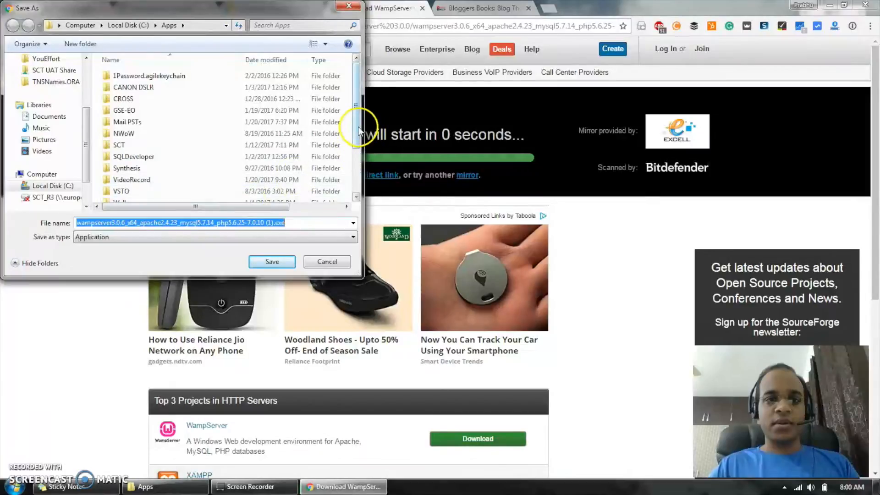
scroll(183, 171, "down", 2)
left_click(183, 184)
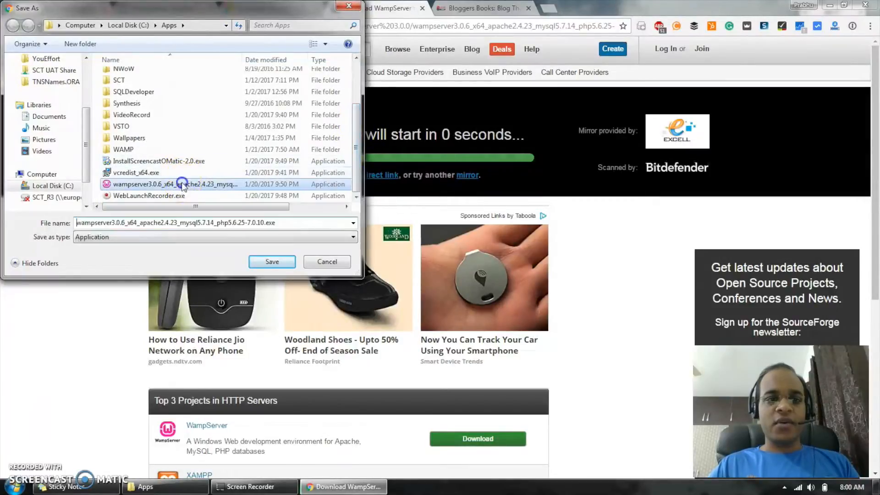
left_click(343, 262)
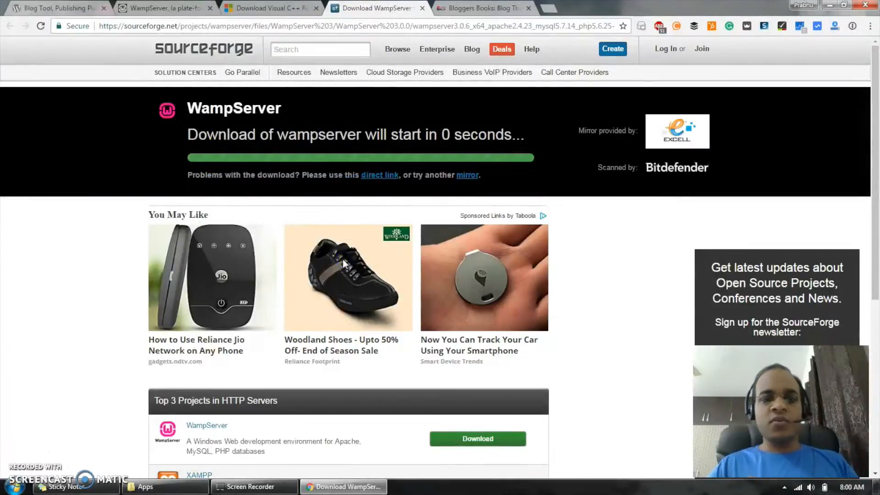
- Run the wampserver3.0.6 x64 installer from the Apps folder as administrator
left_click(177, 485)
left_click(181, 270)
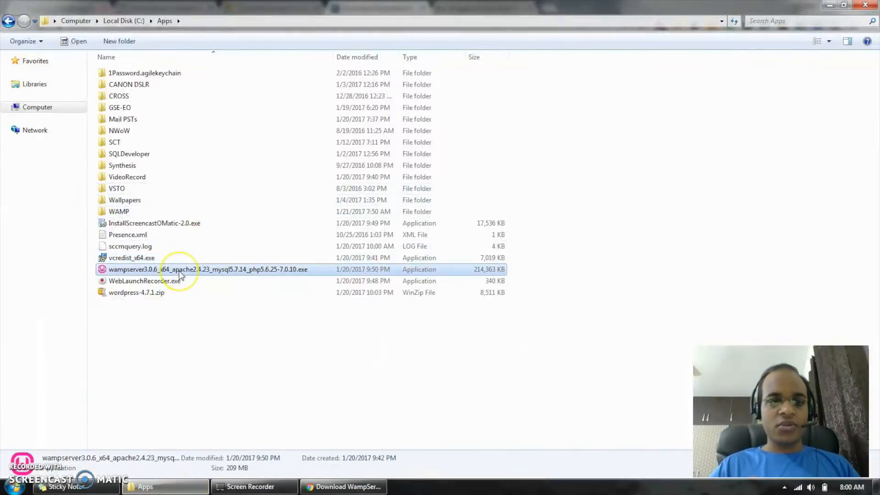
right_click(180, 275)
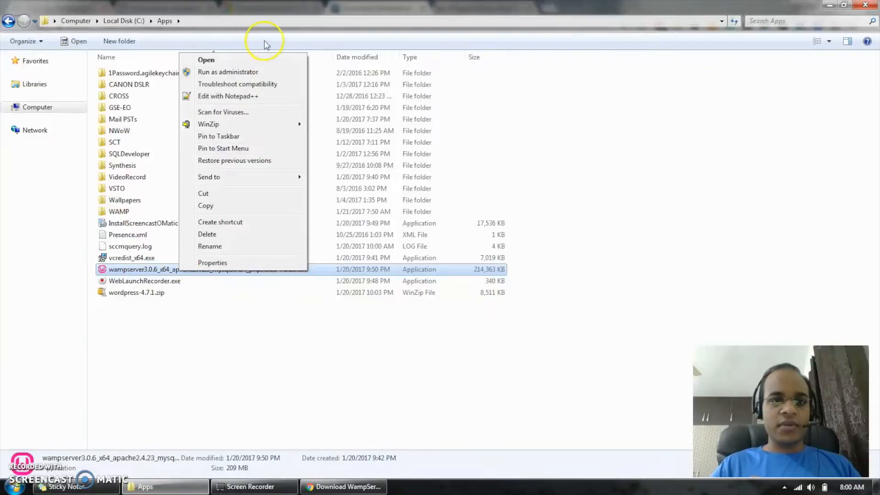
left_click(238, 73)
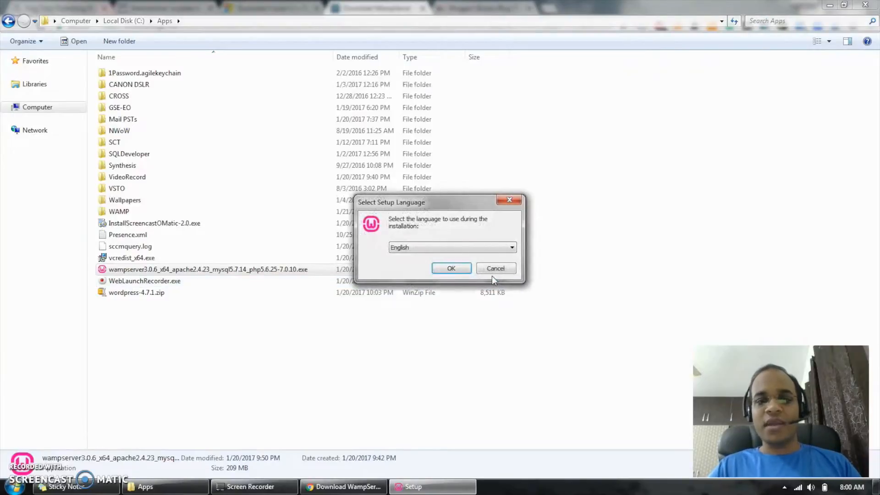
- Accept the licence agreement in the English setup and proceed to browsing for a Wampserver64 destination folder
left_click(451, 268)
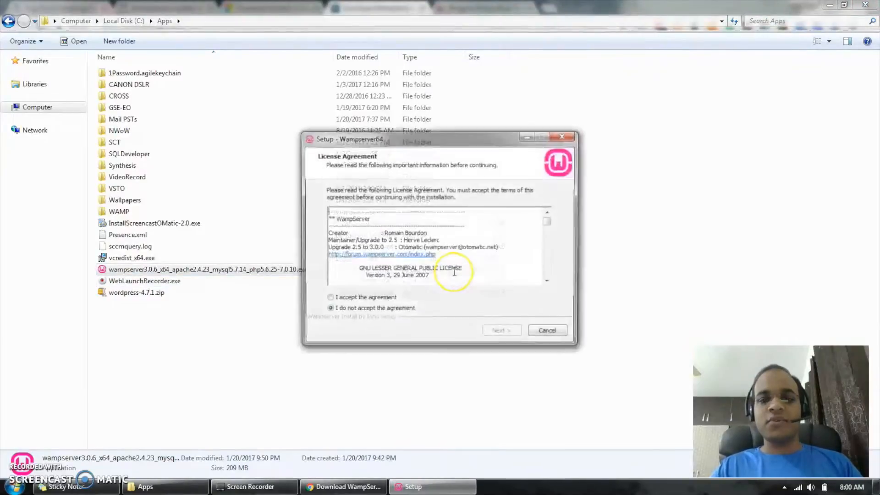
left_click(328, 298)
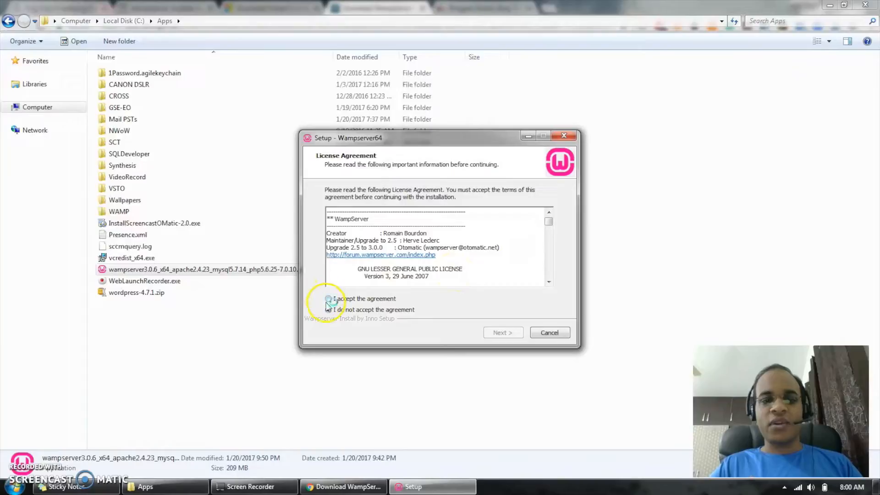
left_click(503, 333)
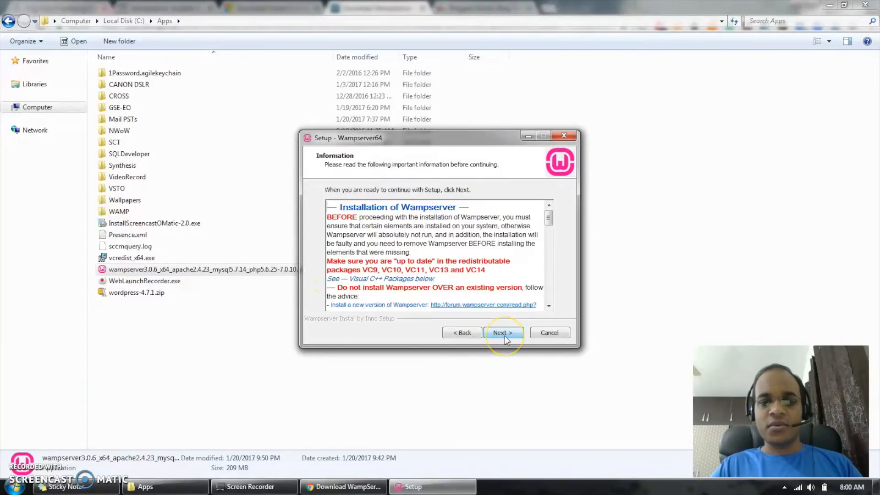
left_click(505, 333)
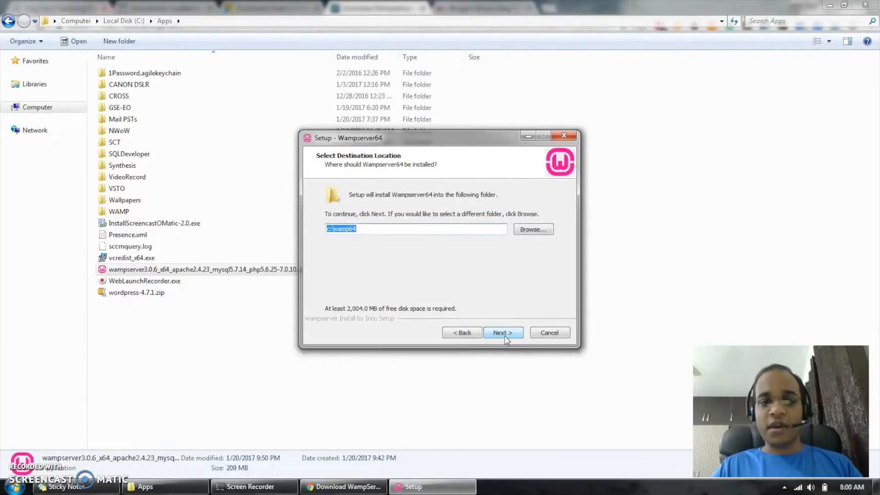
left_click(534, 229)
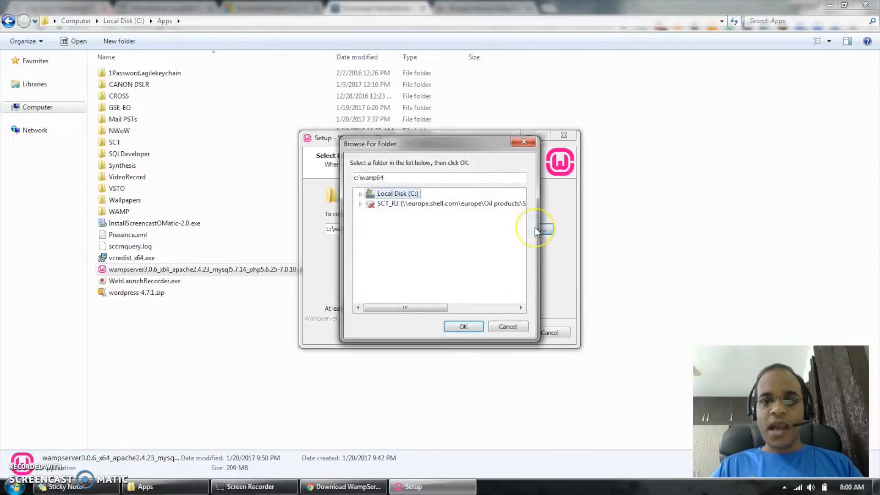
- Check the WAMP folder inside Apps on the C: drive in Windows Explorer
key("super+e")
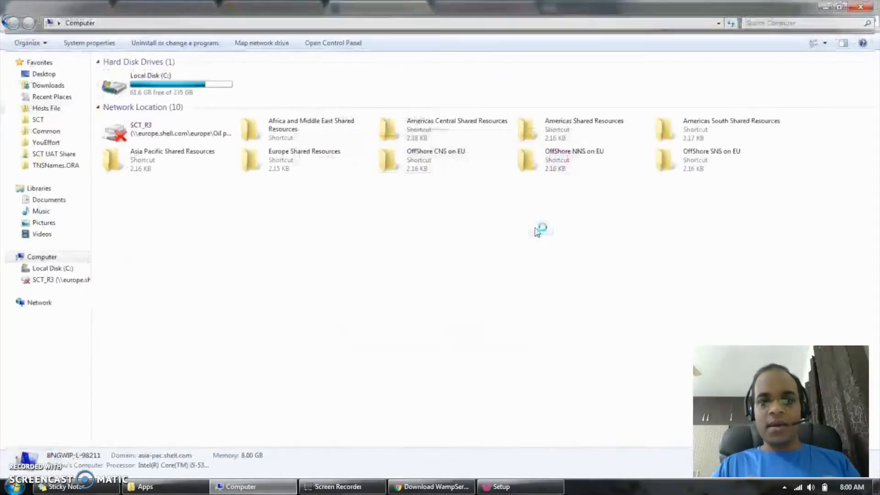
double_click(182, 76)
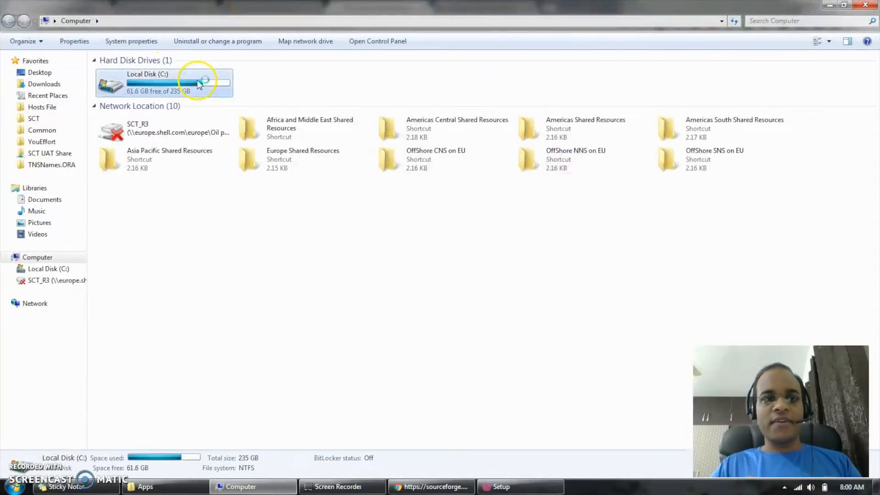
double_click(135, 73)
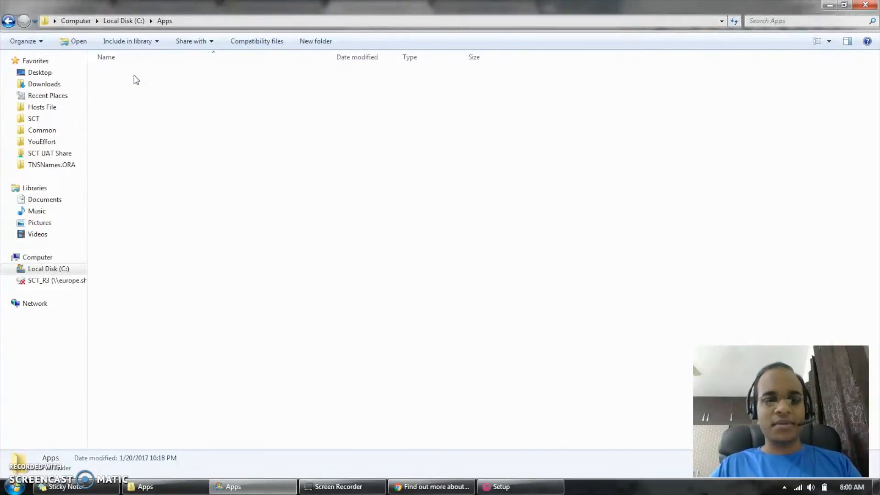
left_click(240, 317)
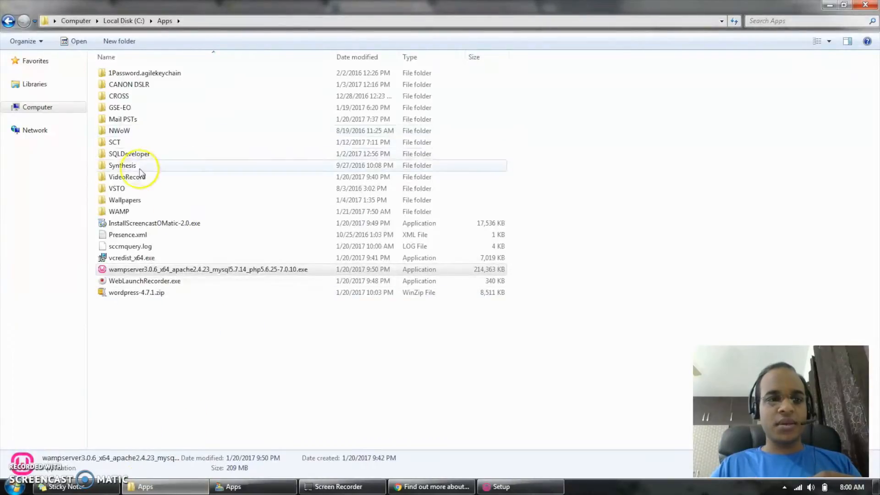
double_click(130, 213)
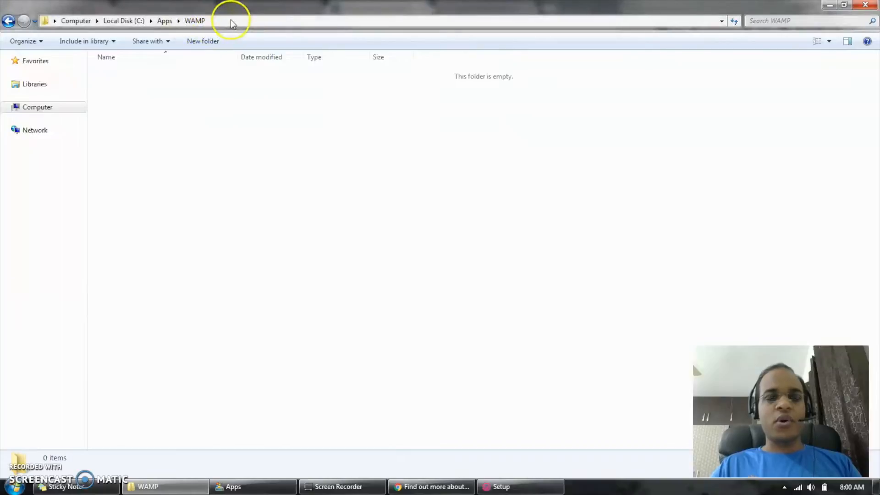
- Set the Wampserver64 destination to C:\Apps\WAMP\wamp64 by browsing to the WAMP folder inside Apps, and accept the location
left_click(502, 487)
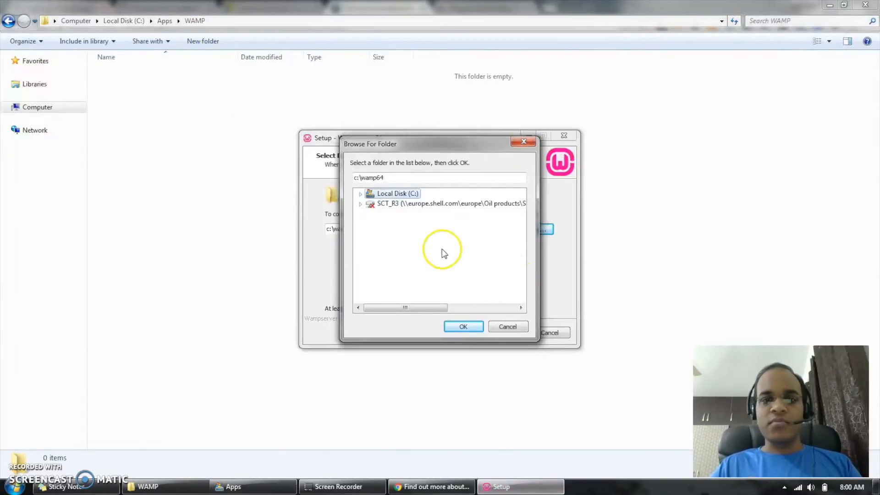
left_click(360, 194)
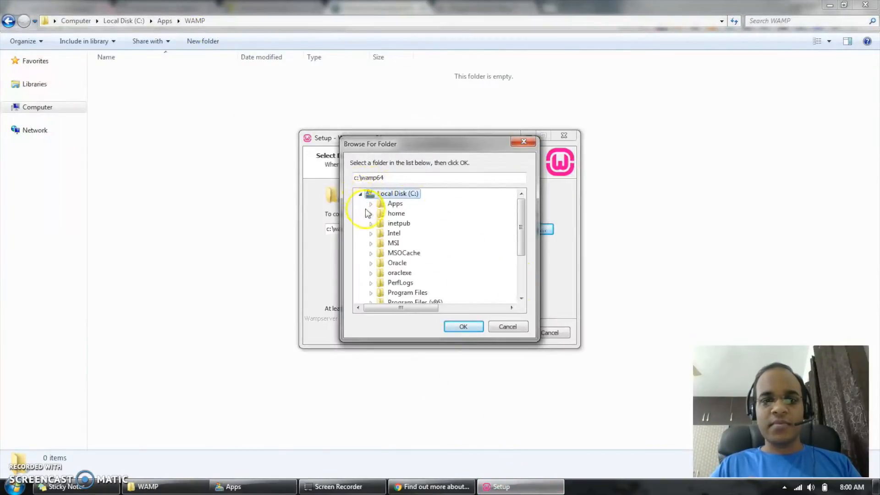
left_click(371, 203)
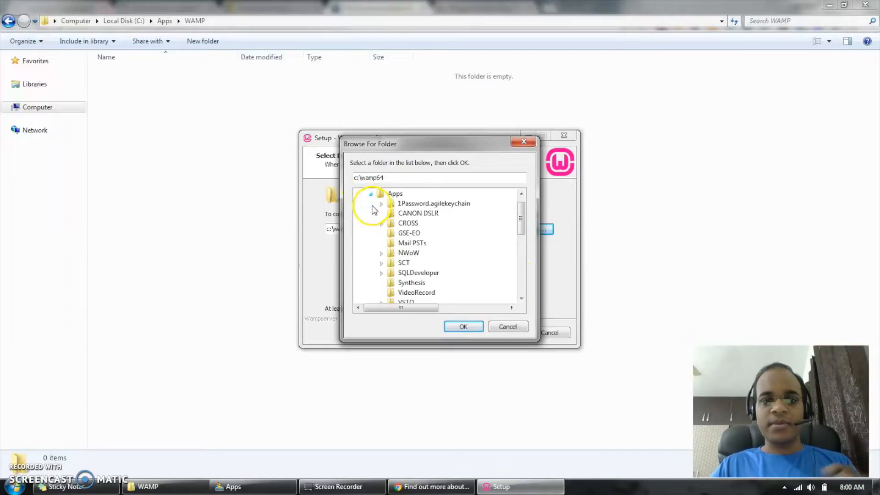
left_click(517, 273)
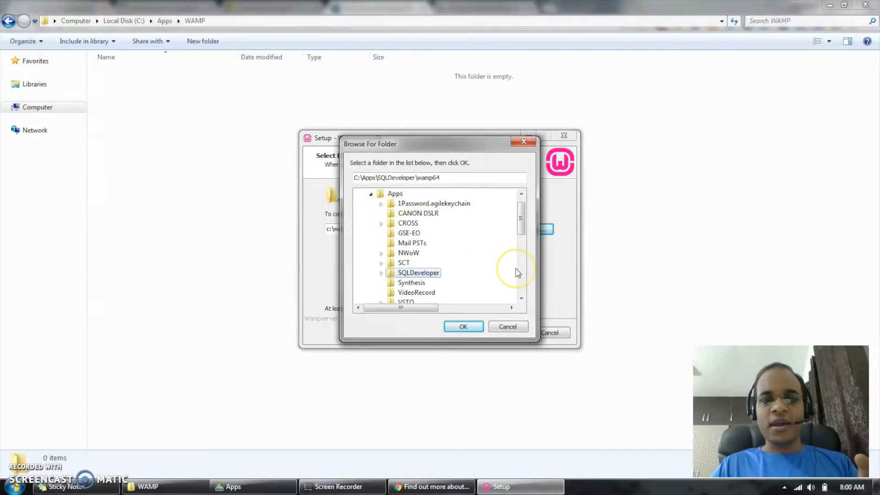
left_click(521, 299)
left_click(521, 299)
left_click(521, 299)
left_click(521, 298)
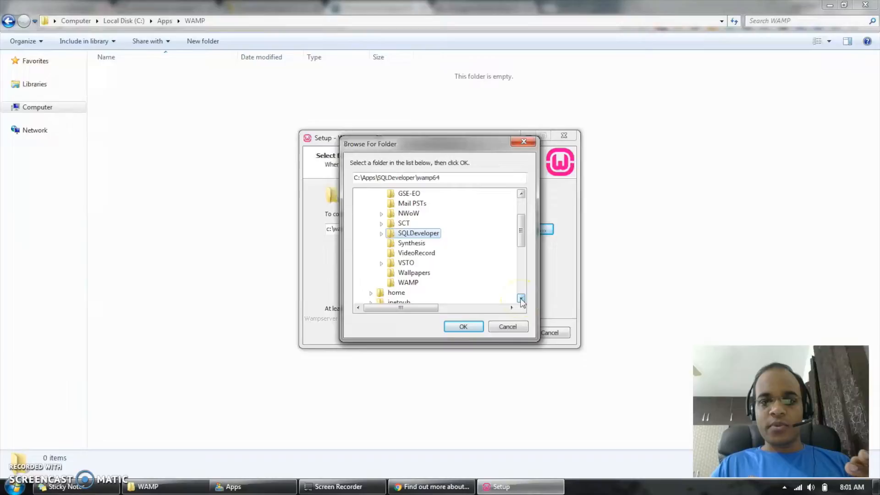
left_click(408, 282)
left_click(464, 326)
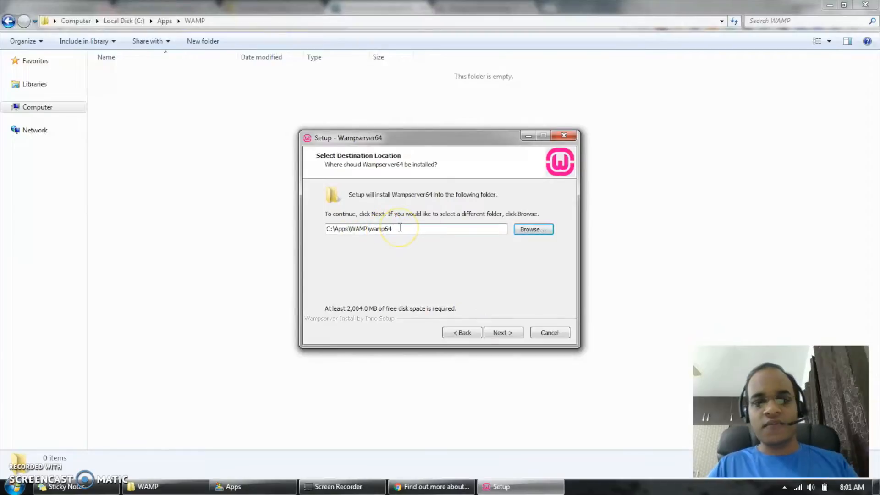
left_click(502, 332)
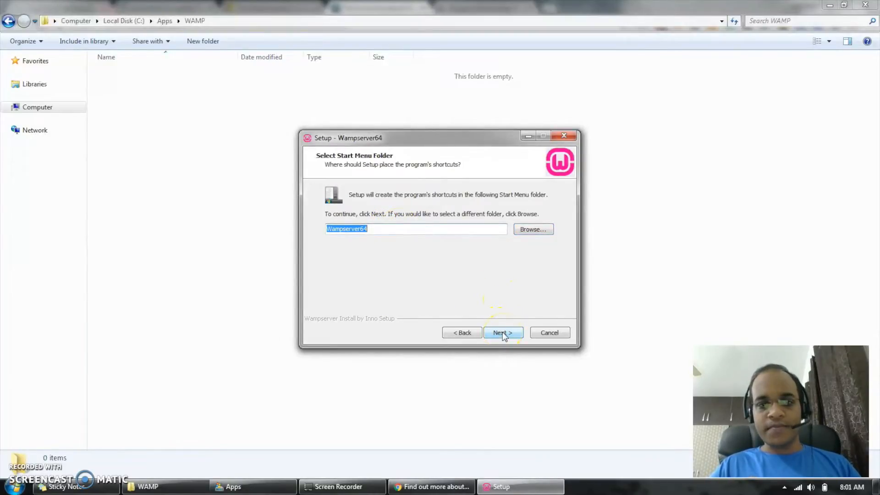
- Name the Start Menu folder WampServer and start the installation
left_click(383, 230)
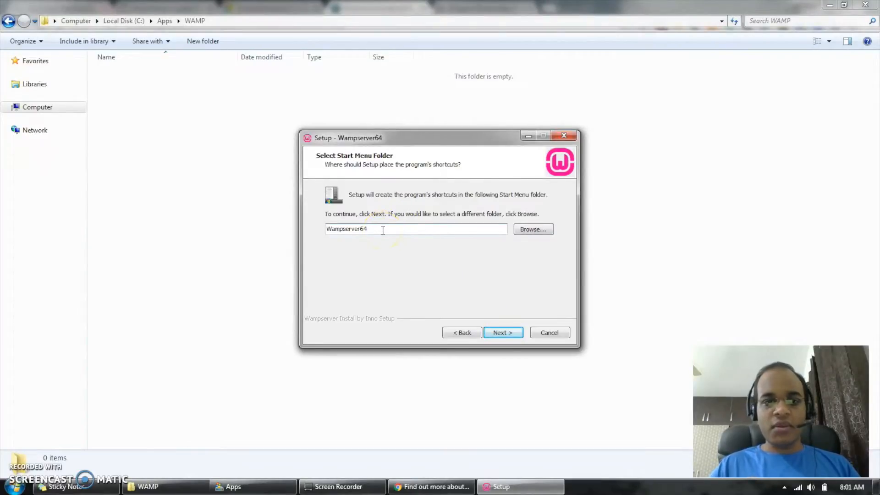
key("BackSpace")
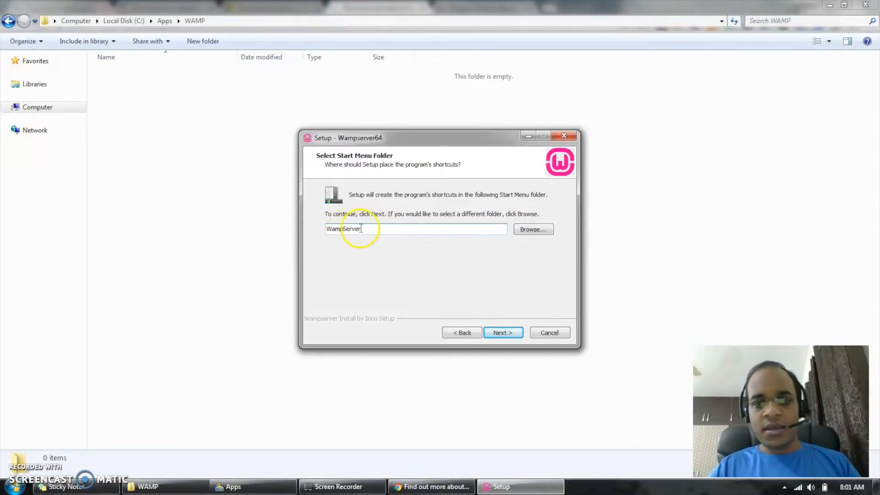
left_click(513, 335)
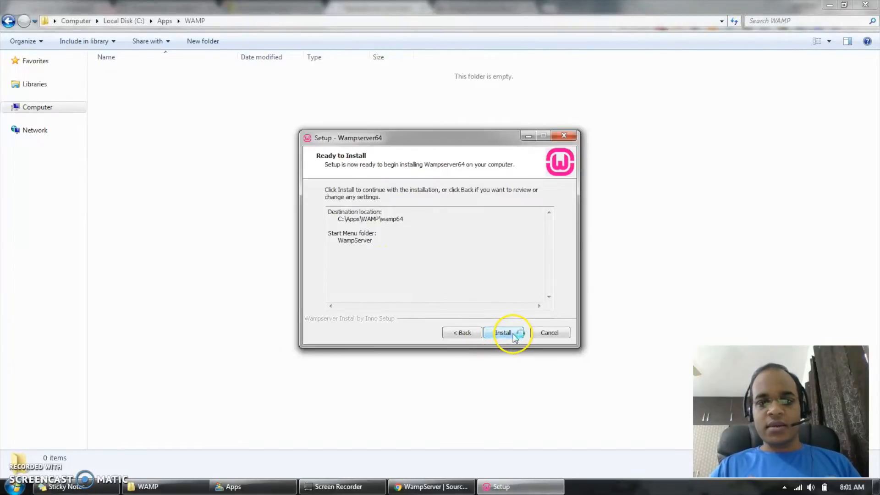
left_click(513, 335)
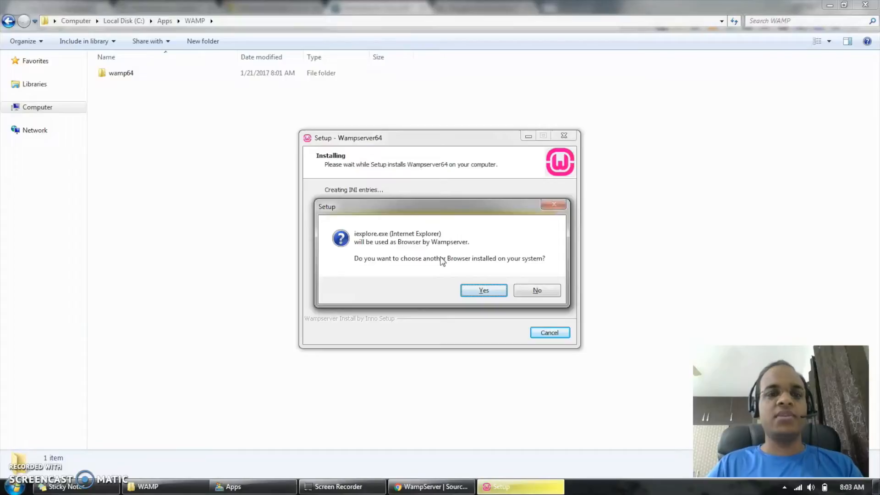
- Choose chrome.exe from Program Files (x86)\Google\Chrome\Application as Wampserver's default browser instead of Internet Explorer
left_click(486, 291)
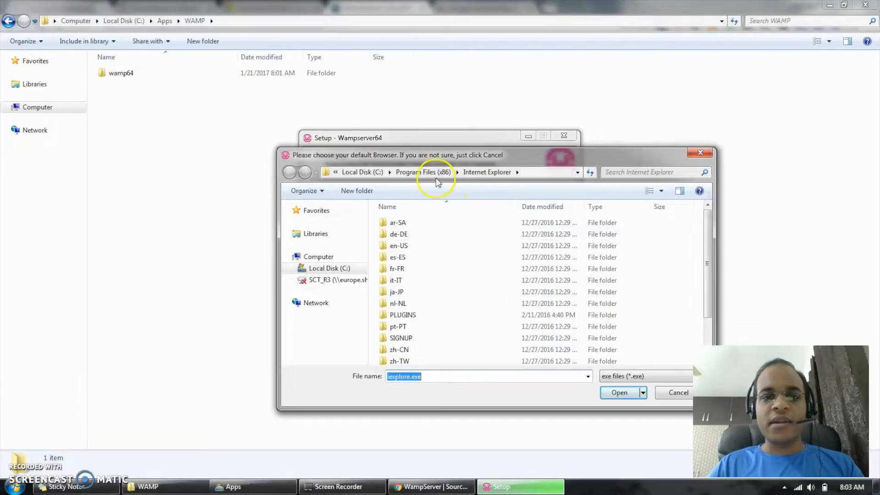
left_click(403, 175)
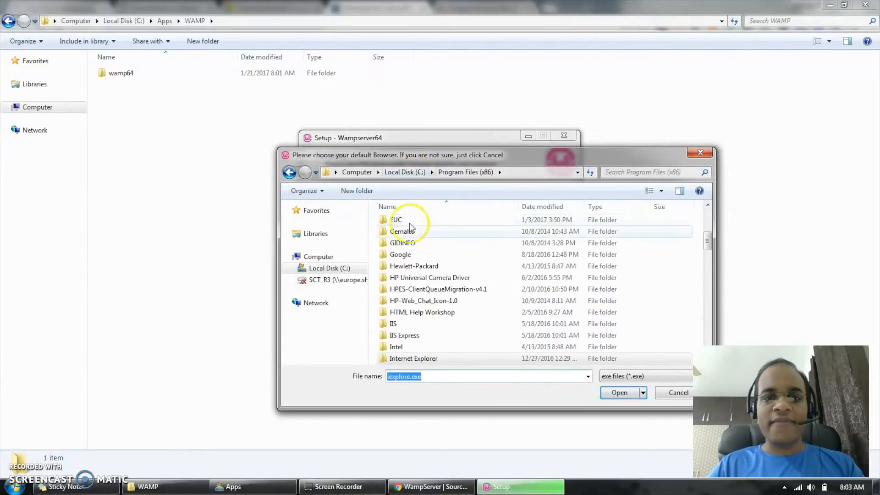
left_click(421, 256)
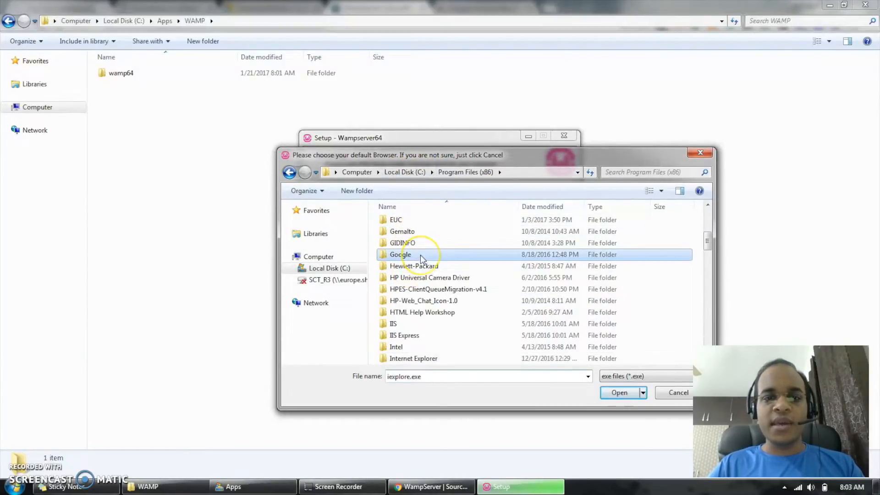
double_click(419, 254)
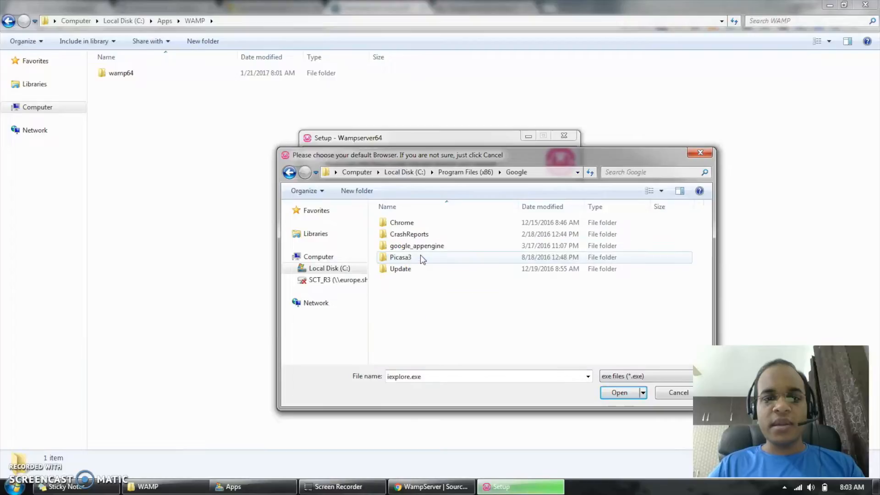
left_click(422, 224)
double_click(422, 224)
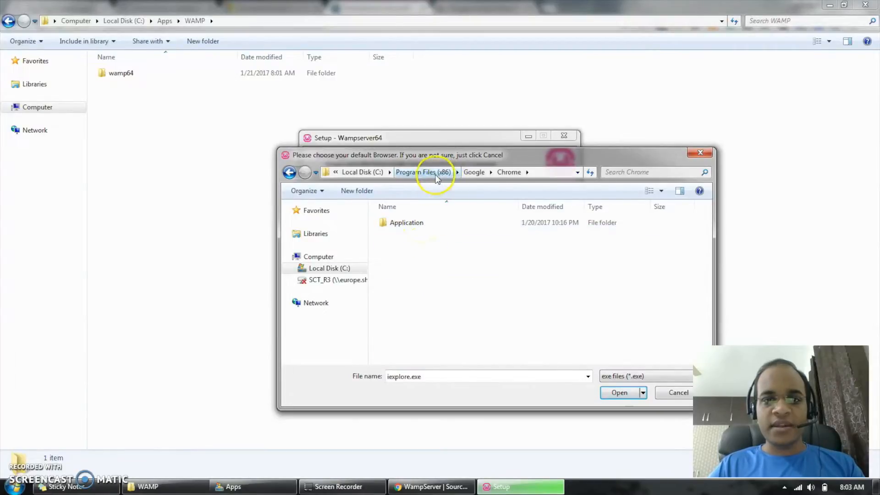
left_click(419, 229)
double_click(418, 229)
left_click(421, 258)
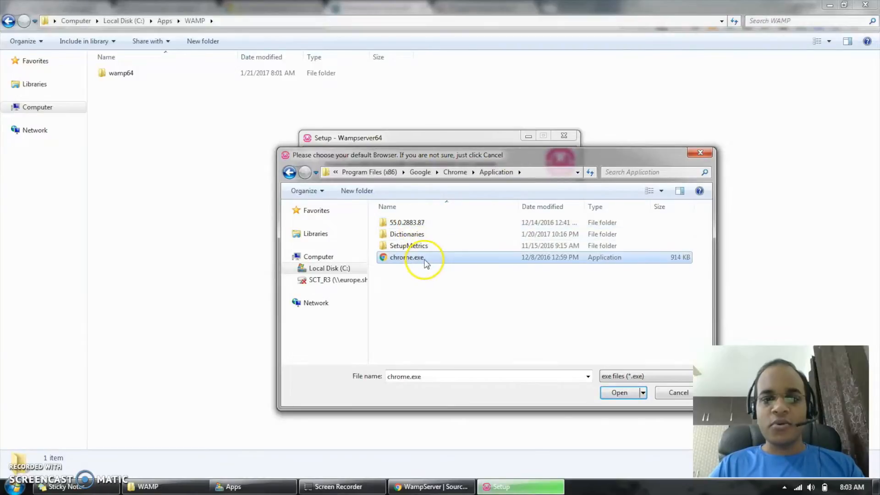
left_click(628, 392)
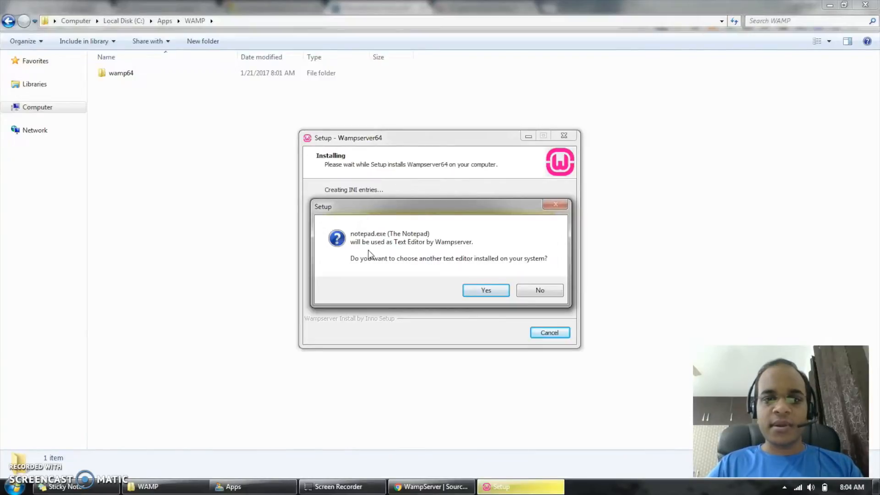
- Choose notepad++.exe from the Notepad++ folder in Program Files (x86) as Wampserver's text editor instead of Notepad
left_click(488, 291)
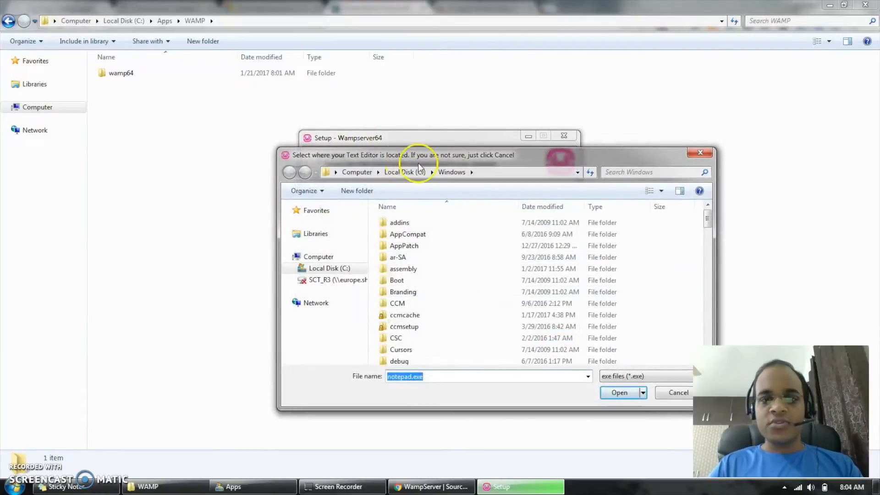
left_click(409, 172)
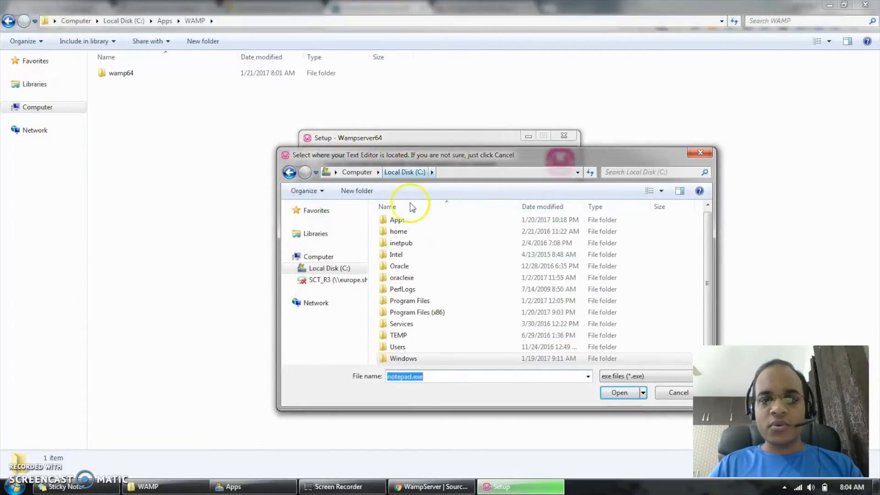
double_click(416, 304)
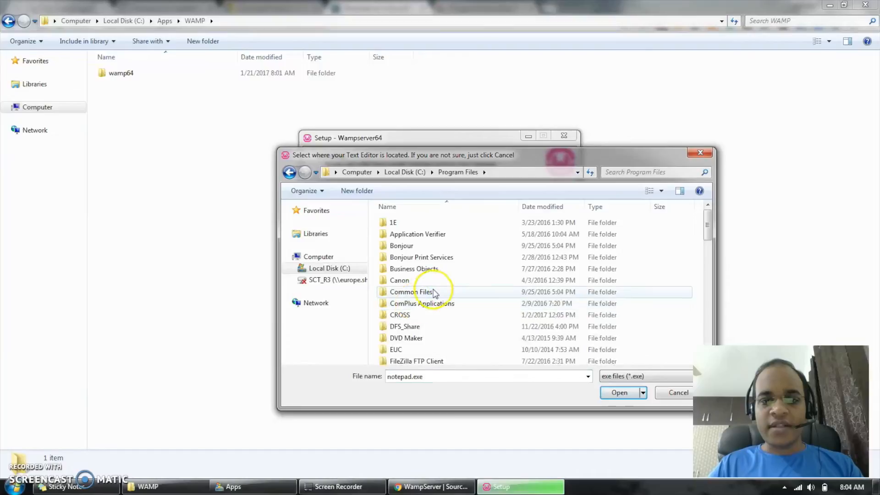
left_click(434, 292)
key("m")
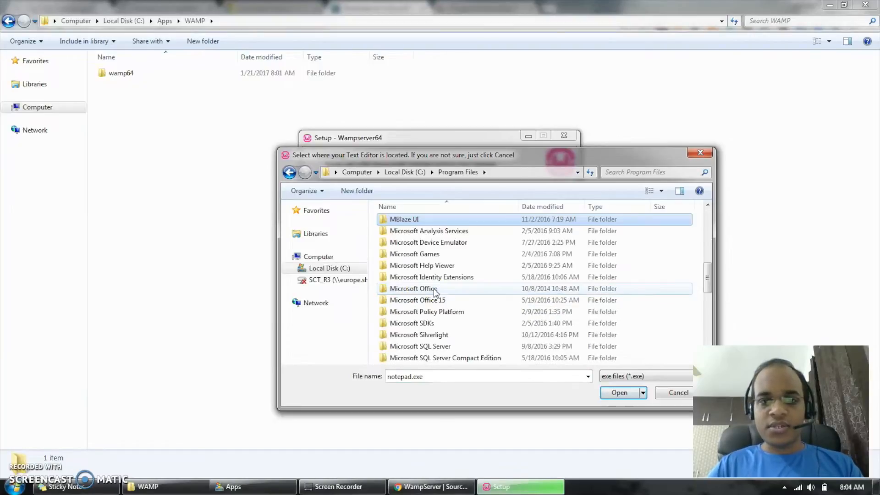
left_click(403, 172)
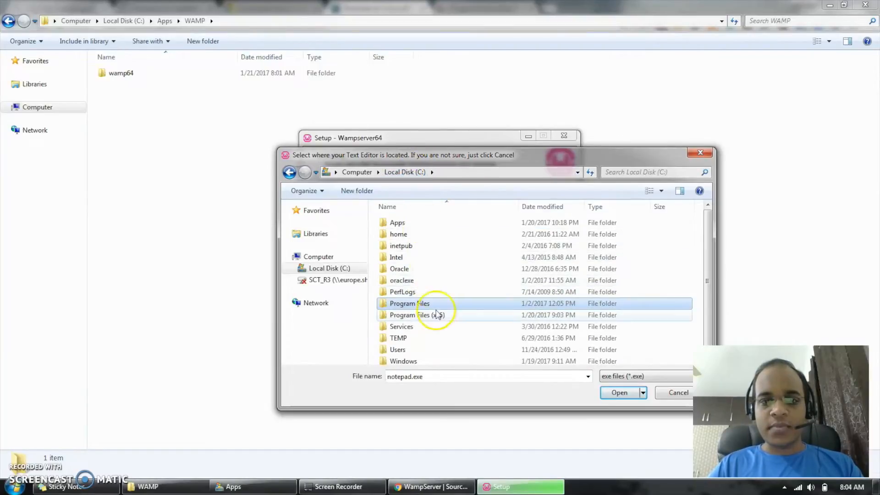
double_click(439, 315)
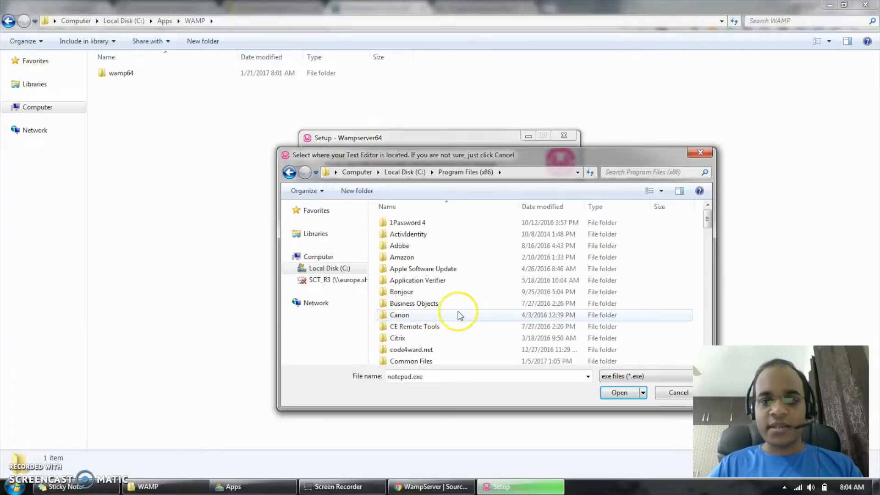
key("n")
double_click(428, 220)
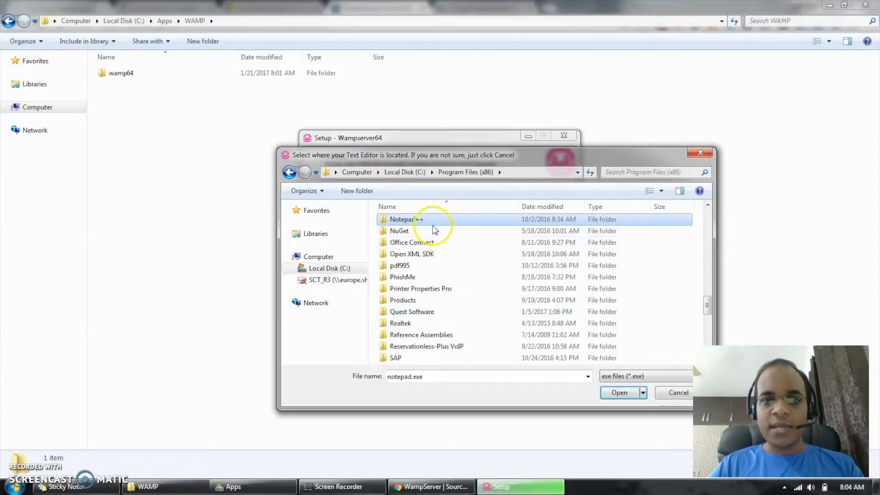
left_click(429, 257)
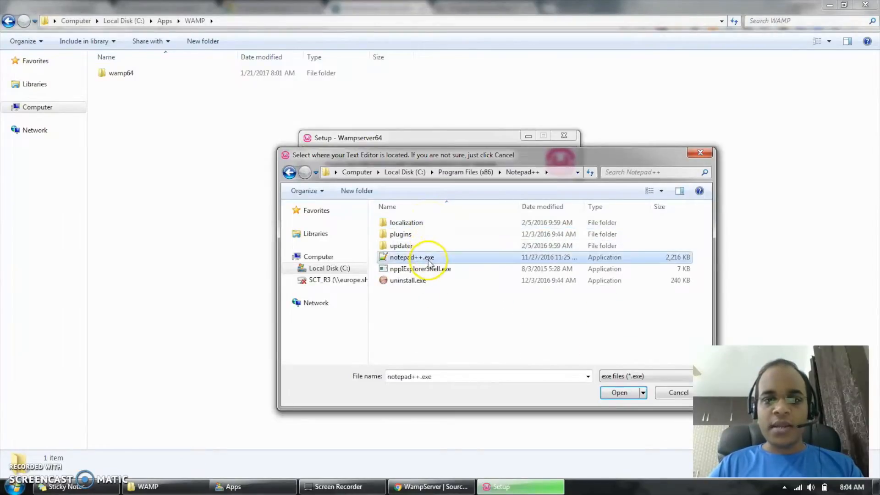
left_click(616, 390)
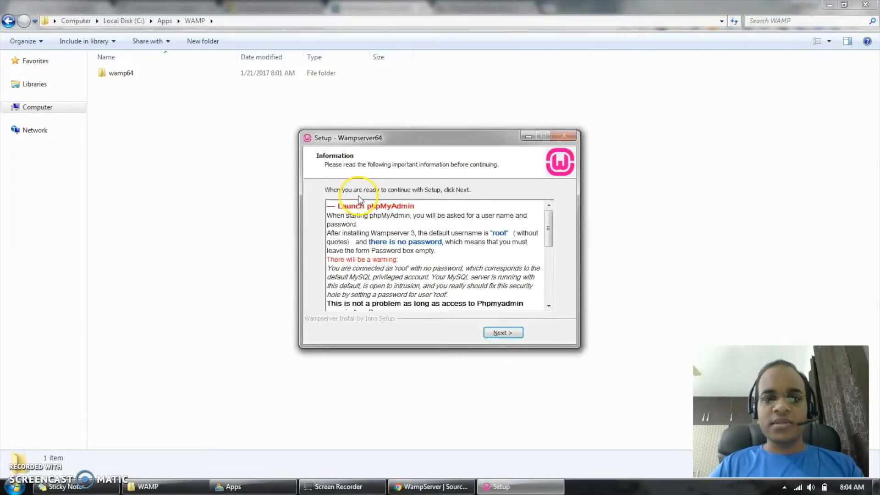
- Complete and exit the Wampserver64 setup wizard, and check the hidden notification icons
left_click(502, 333)
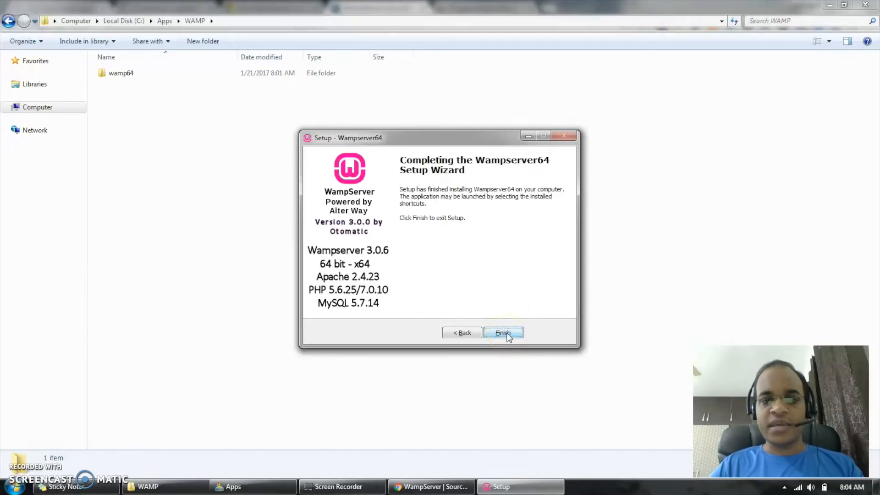
left_click(507, 335)
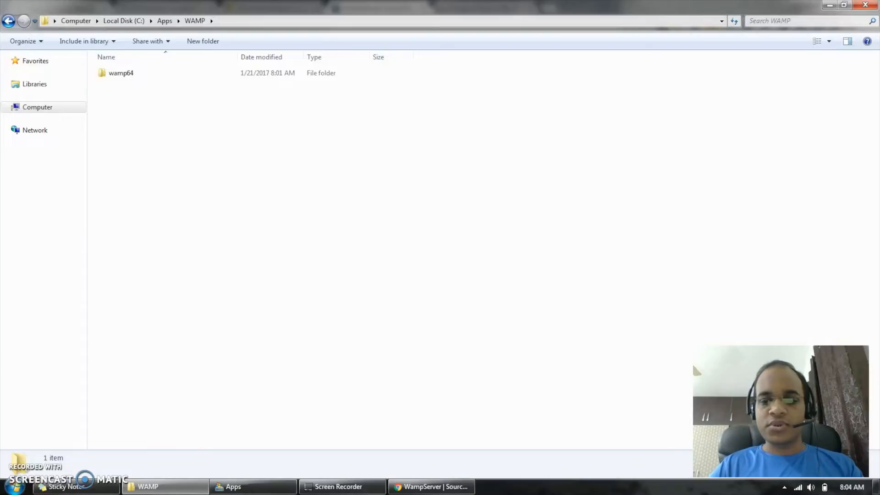
left_click(784, 488)
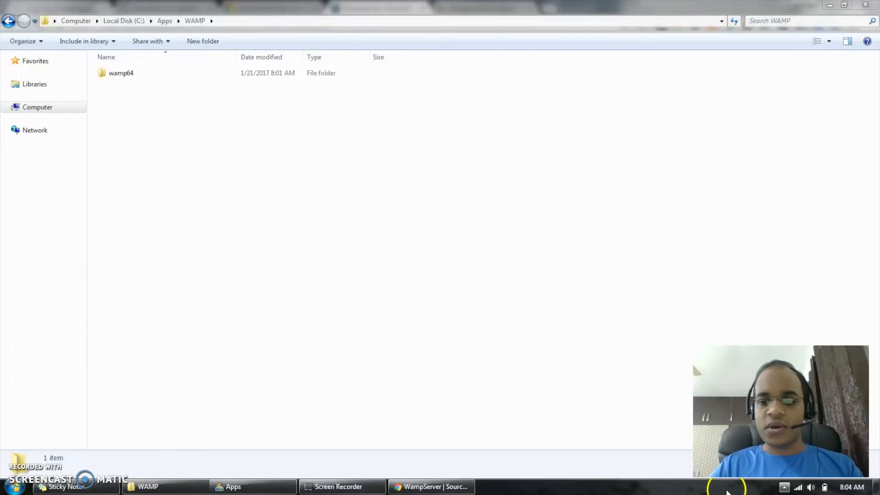
left_click(416, 356)
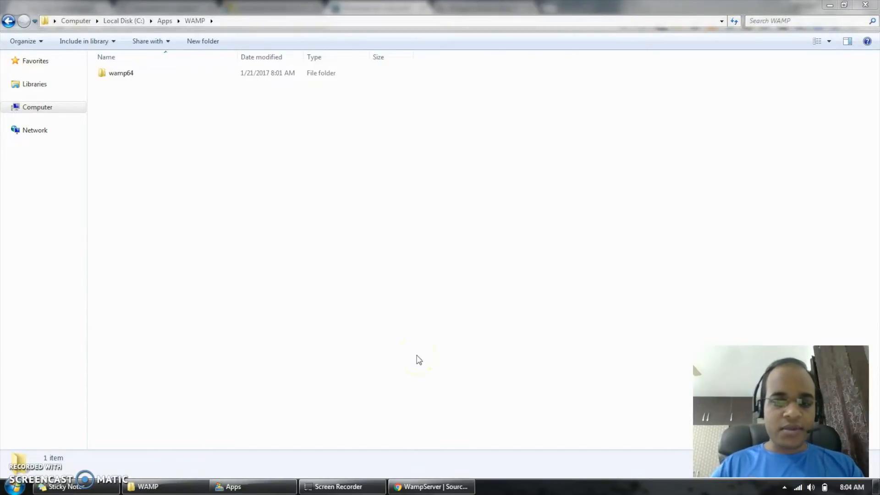
- Search the installed programs for "wamp", launch Wampserver64, and access its notification-area icon
key("super")
type("wamp")
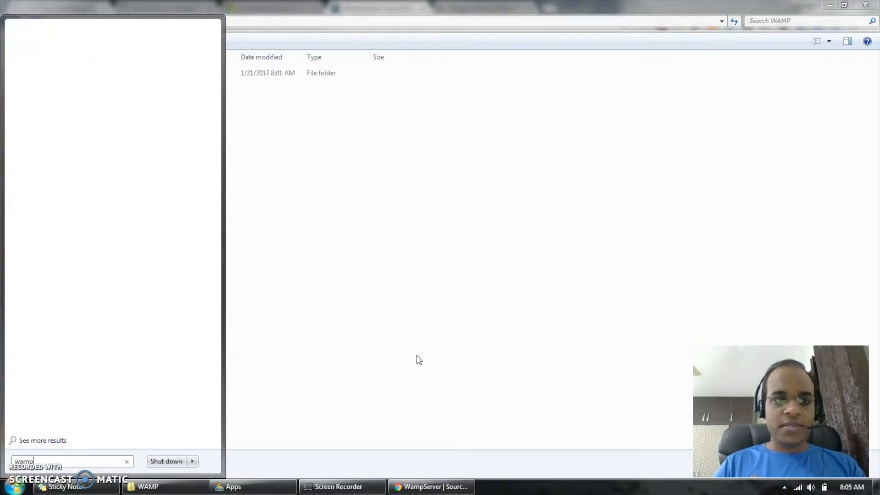
left_click(257, 55)
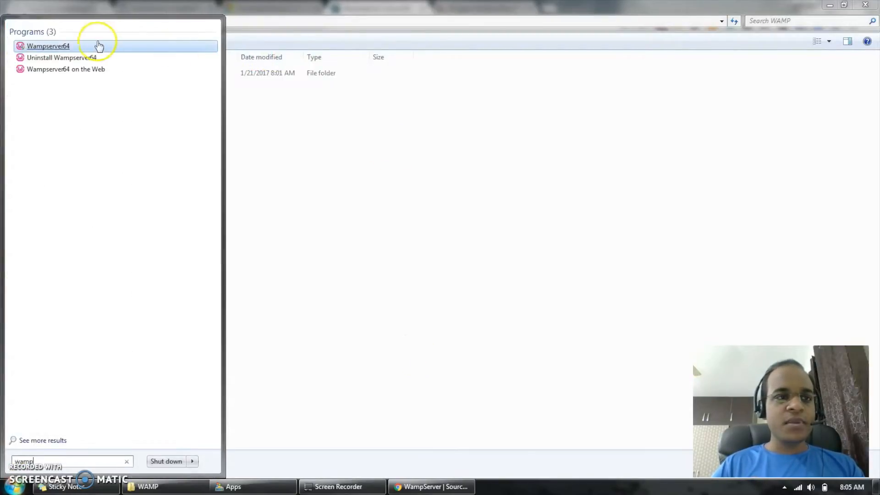
left_click(44, 47)
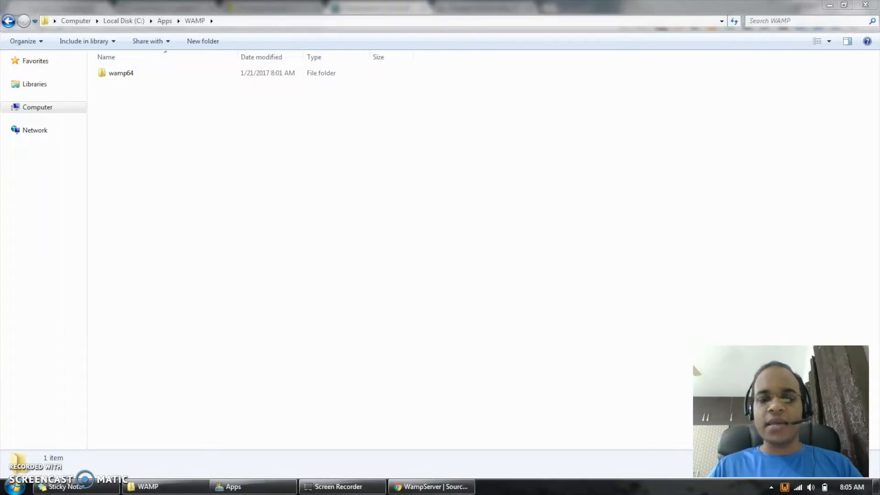
left_click(785, 488)
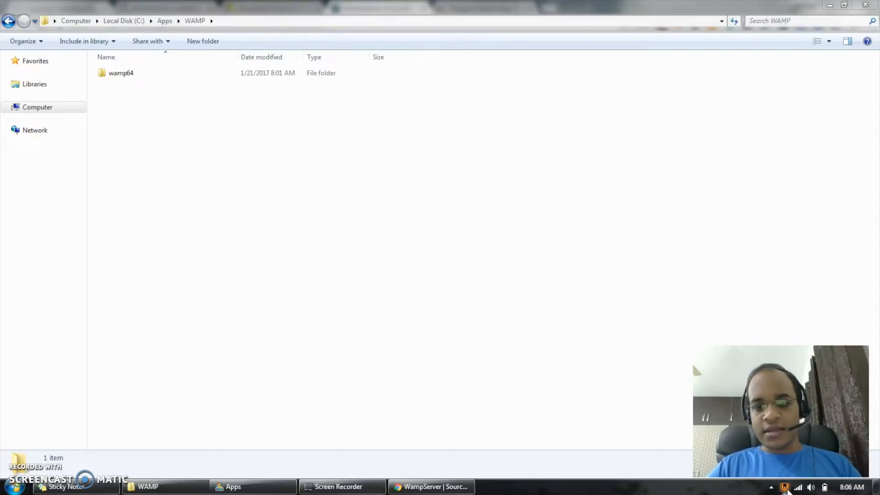
- Test which service uses port 80 with Wampserver's port test, and close the test results
right_click(786, 490)
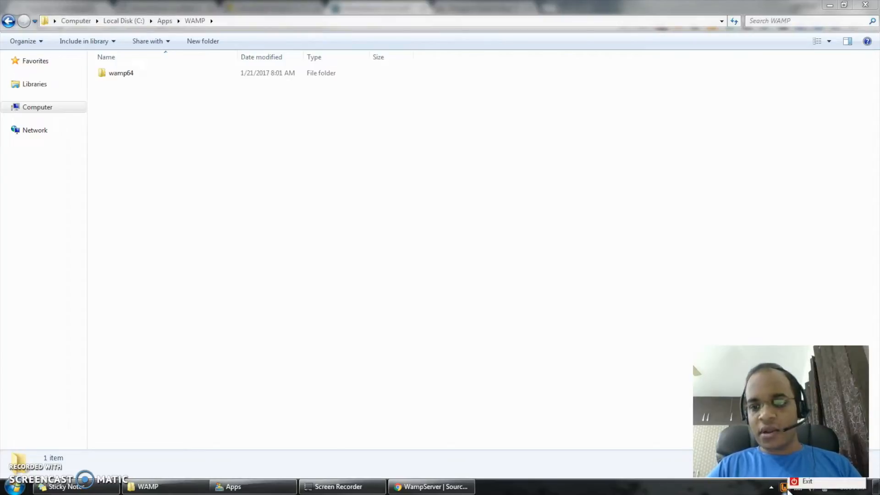
mouse_move(811, 457)
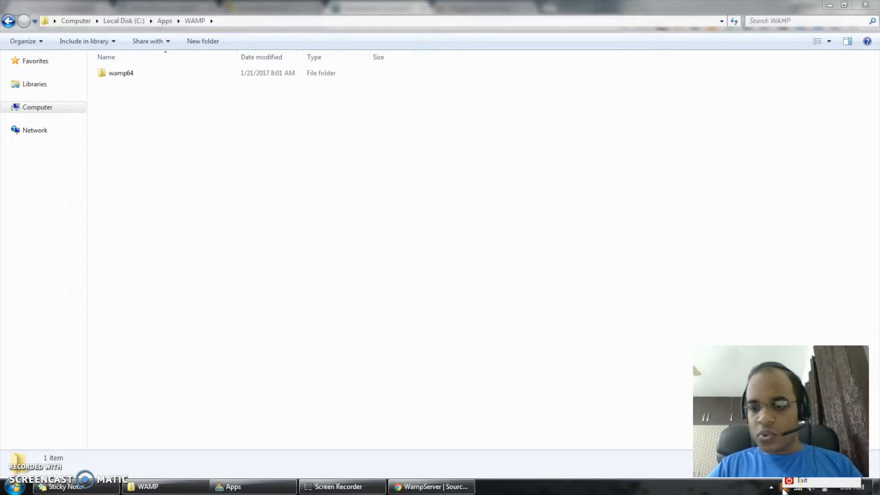
left_click(737, 494)
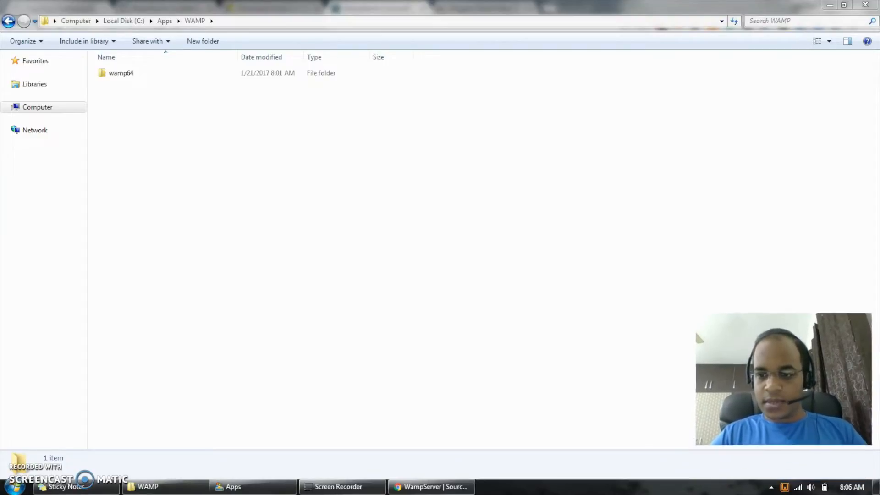
right_click(784, 488)
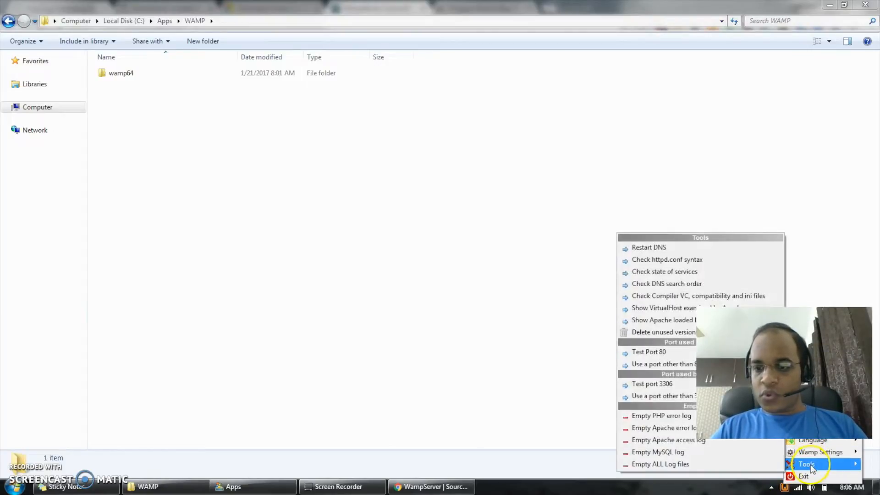
left_click(663, 354)
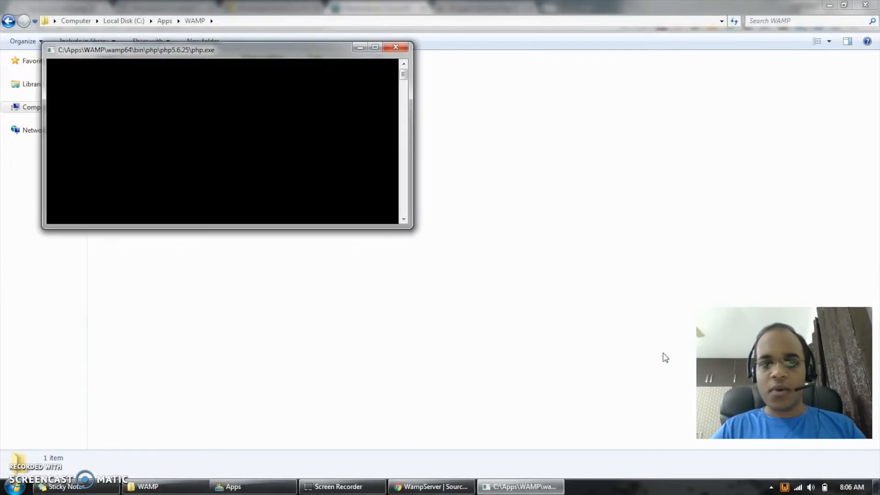
left_click(263, 141)
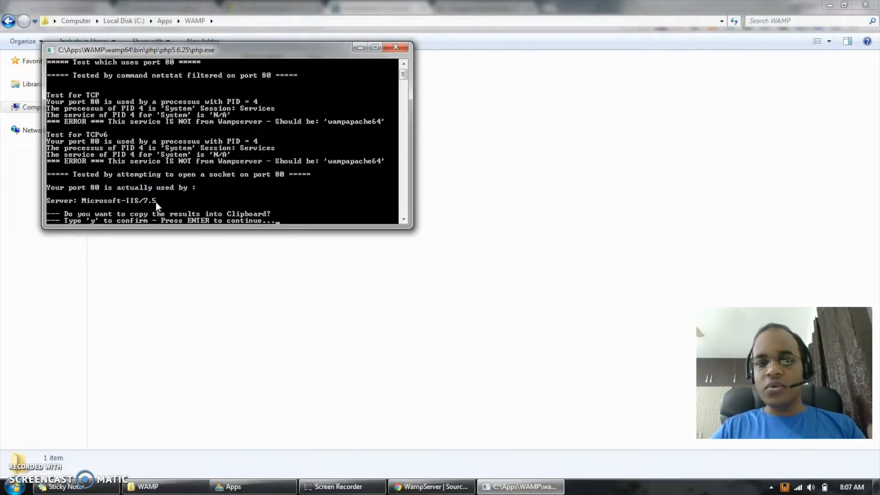
left_click(396, 48)
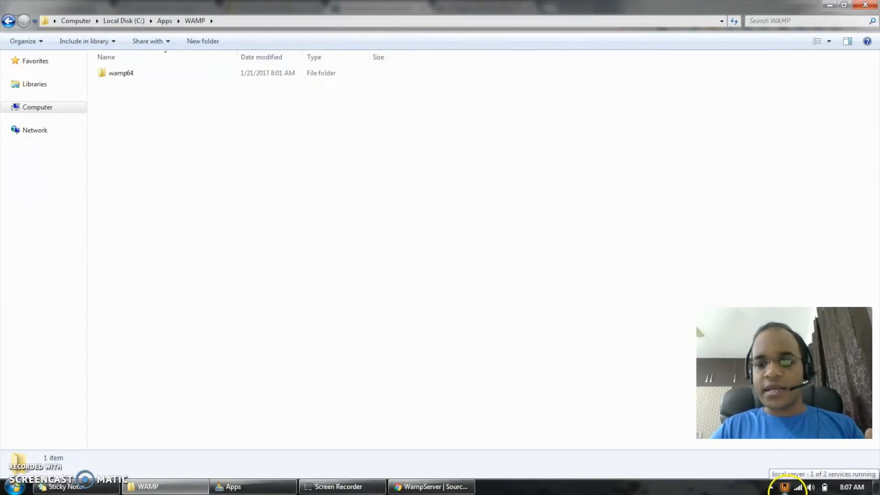
- Set the port used by Wampserver's Apache to 8080 instead of the default
right_click(785, 486)
mouse_move(810, 479)
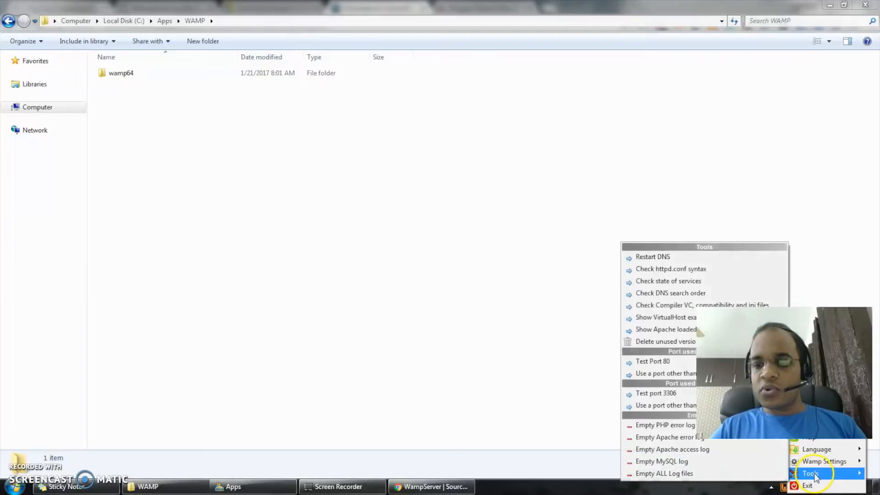
left_click(645, 374)
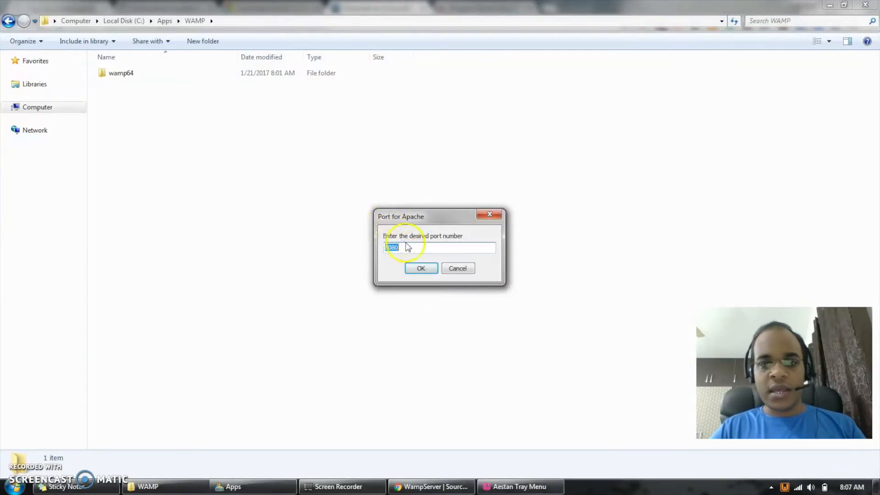
left_click(408, 247)
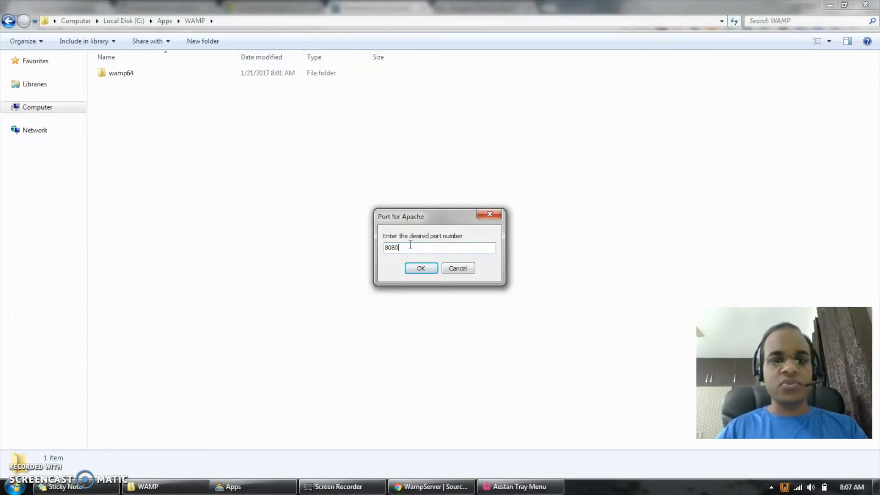
left_click(421, 269)
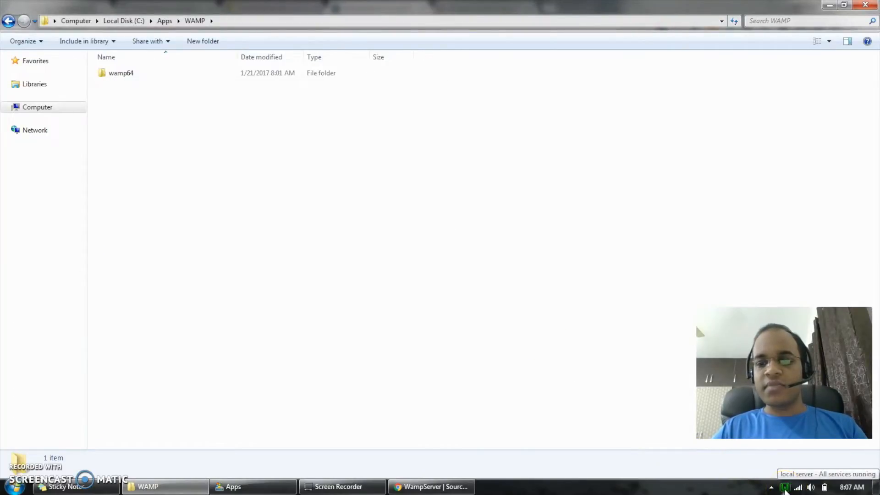
- Restart all Wampserver services and open the localhost homepage in the browser
left_click(785, 488)
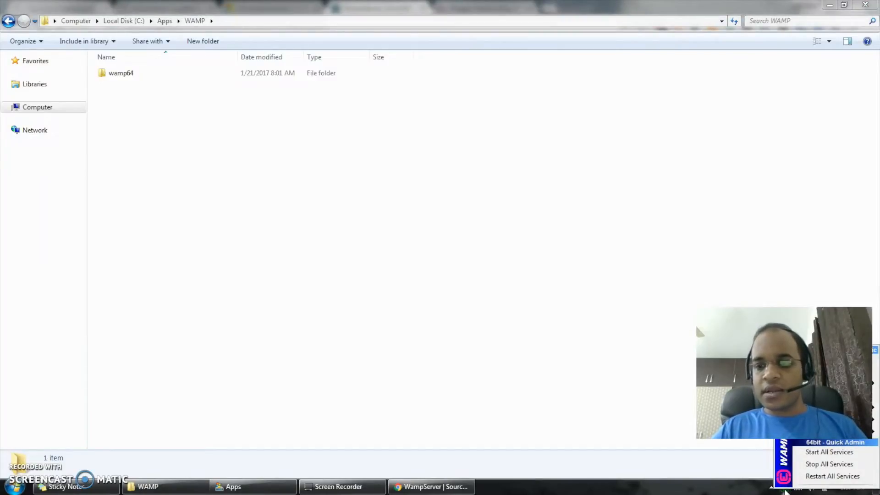
left_click(827, 476)
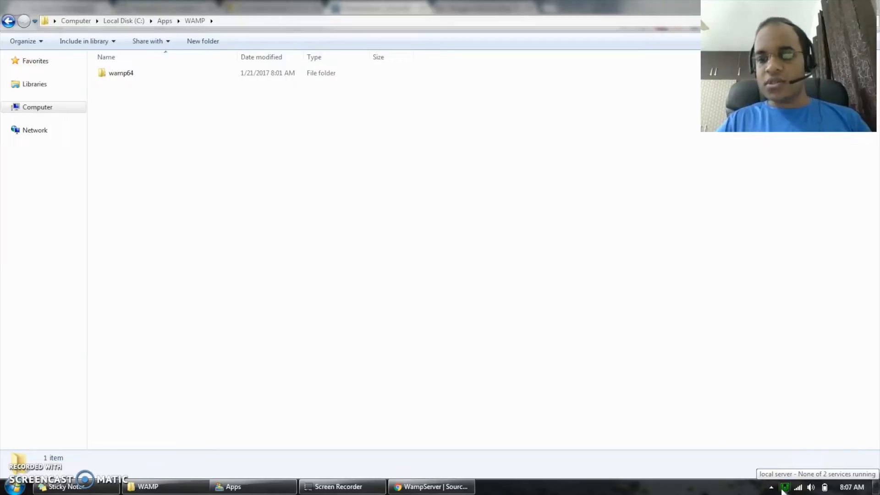
left_click(784, 487)
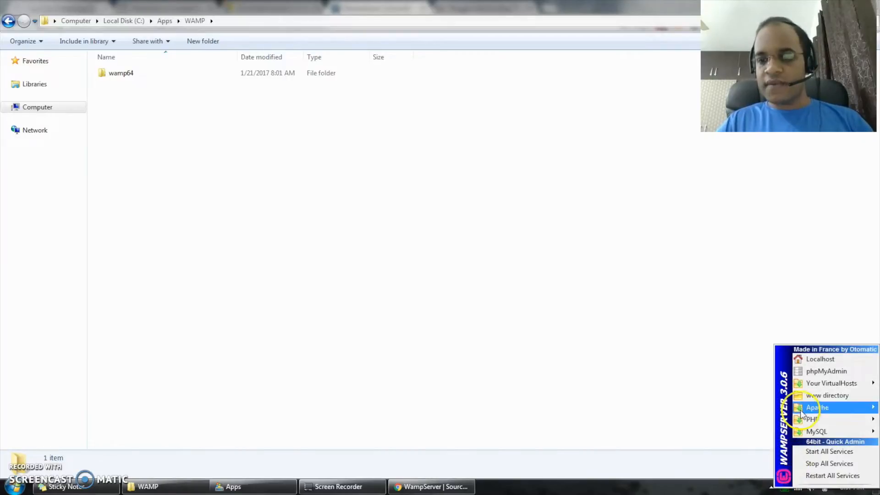
left_click(835, 357)
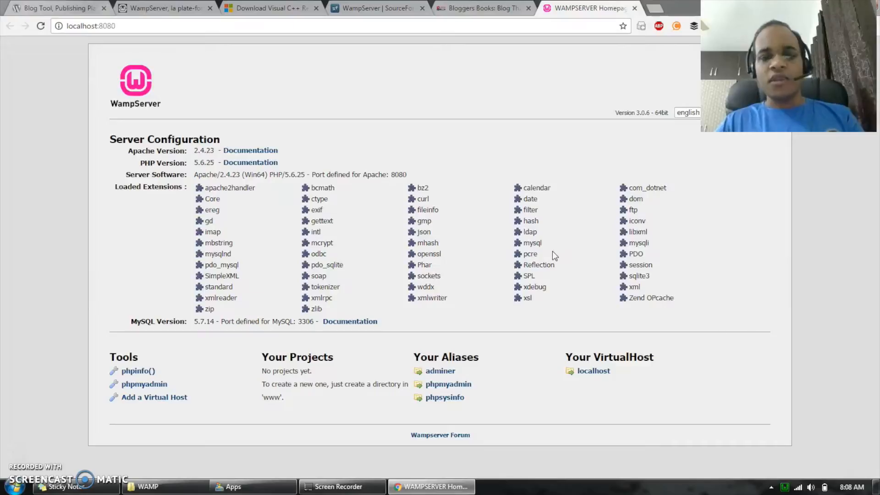
- Open phpMyAdmin from Wampserver and log in as root with the password left blank
left_click(785, 487)
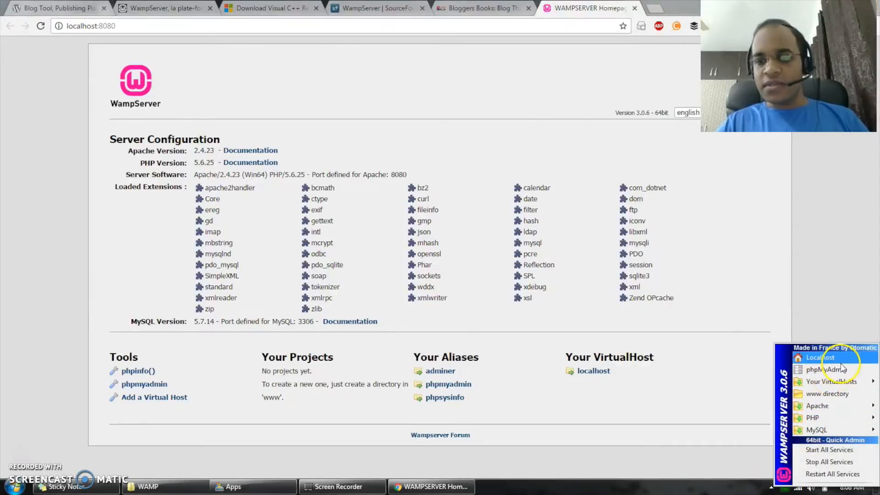
left_click(824, 369)
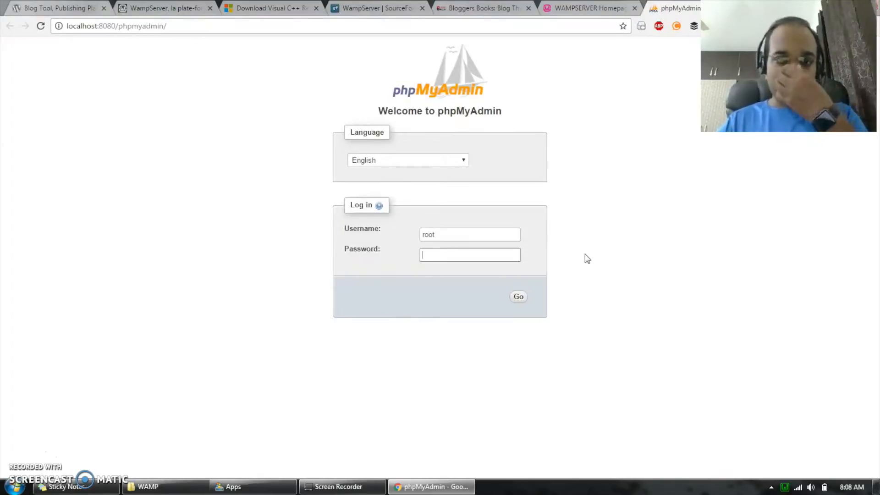
left_click(513, 243)
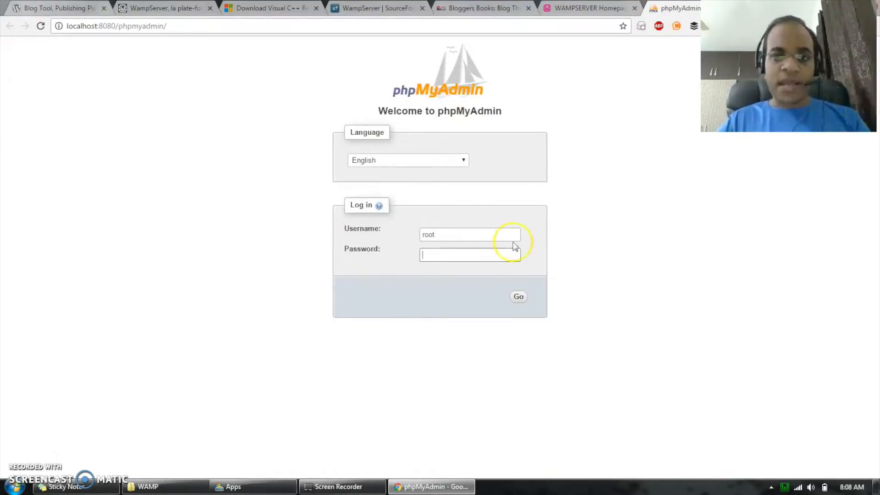
left_click(471, 234)
left_click(436, 253)
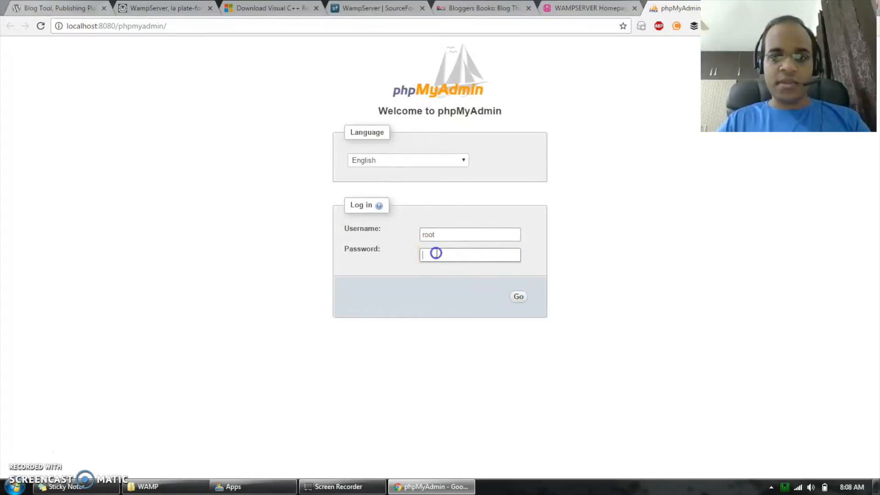
left_click(521, 297)
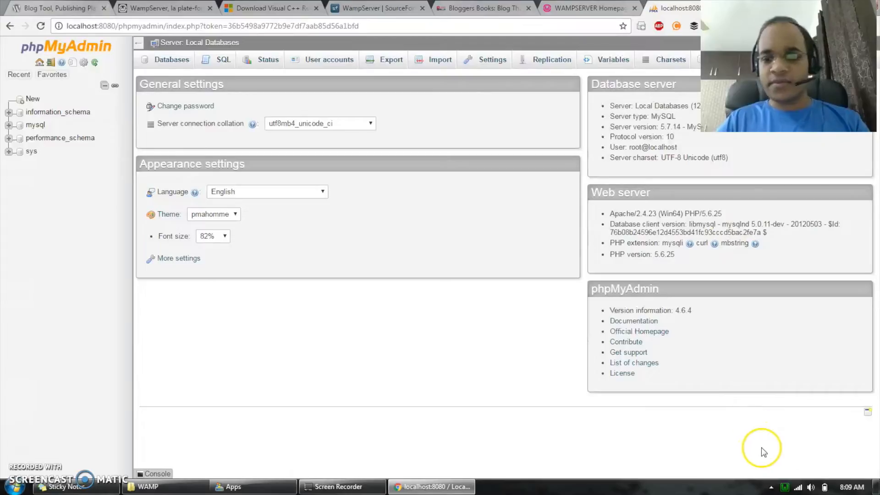
- Open Wampserver's www directory in the file explorer
left_click(786, 487)
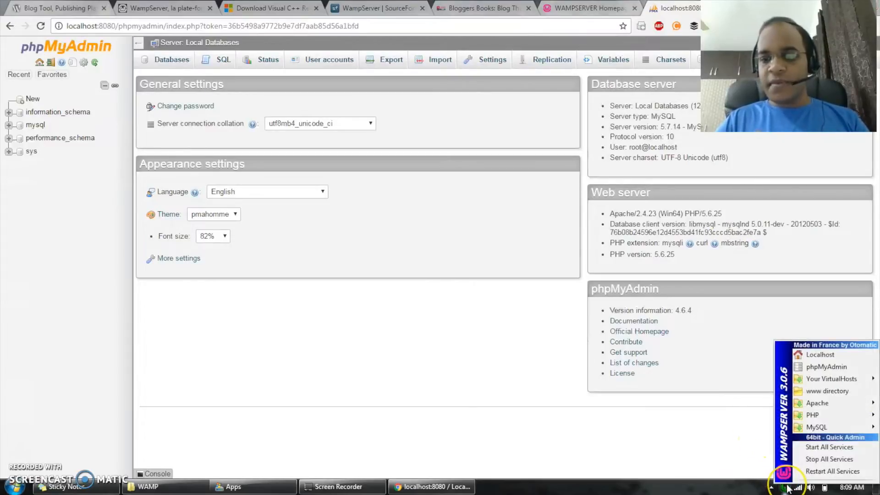
left_click(827, 391)
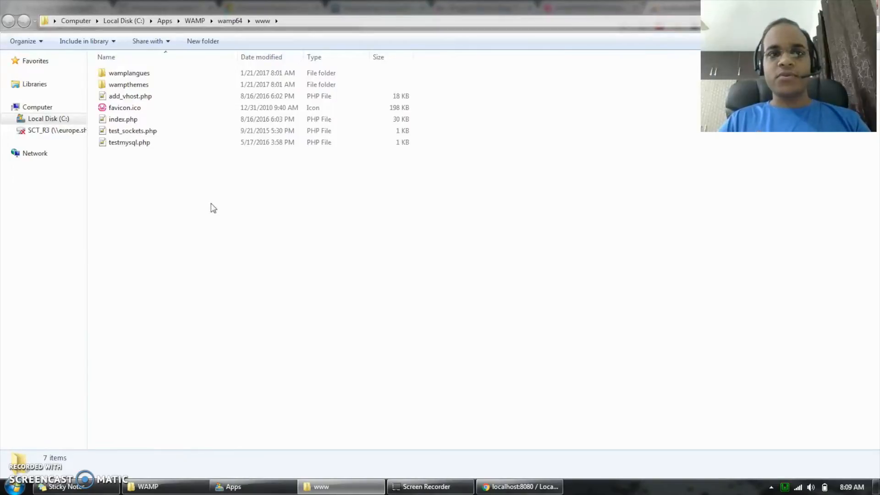
- Examine Wampserver's Apache, PHP and MySQL options, including MySQL's service administration and settings
left_click(785, 487)
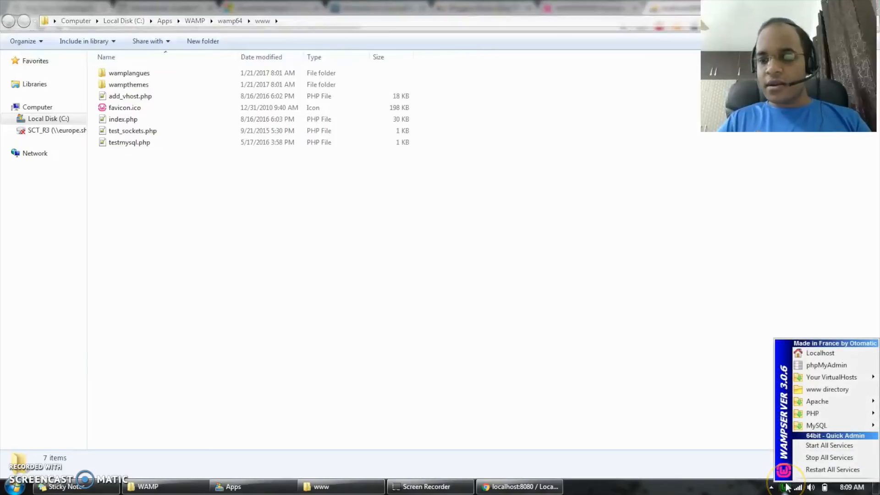
left_click(834, 402)
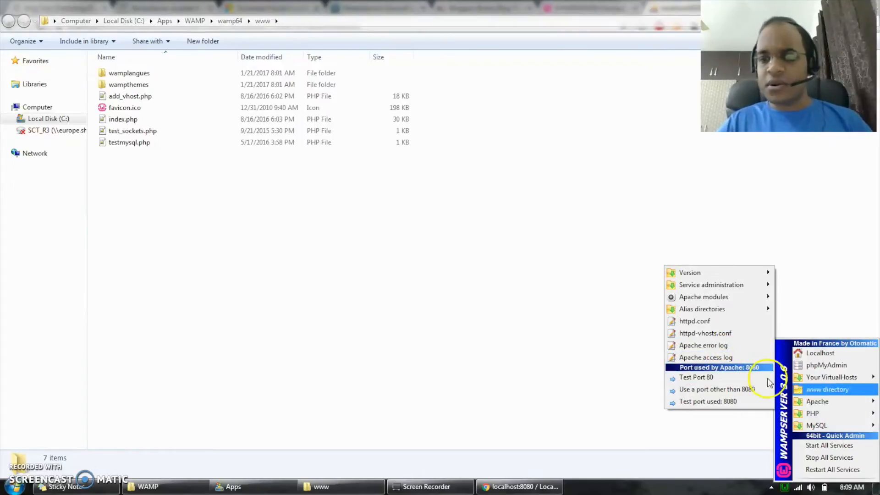
left_click(818, 415)
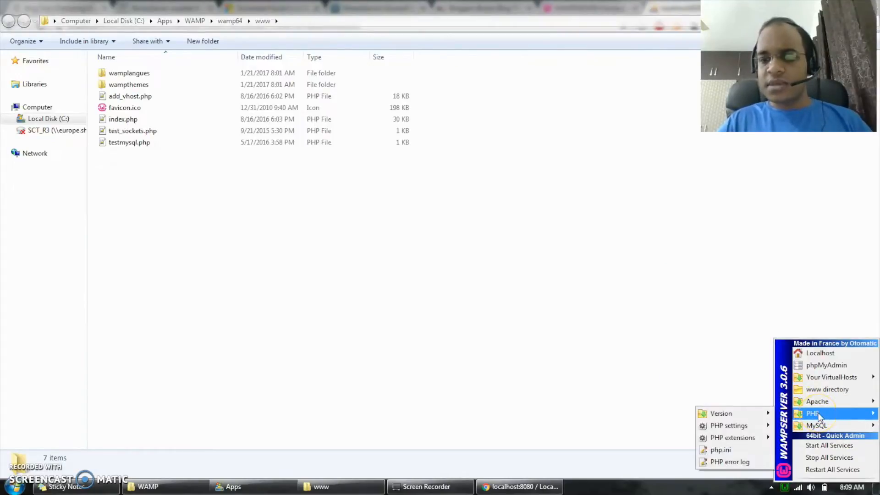
mouse_move(738, 438)
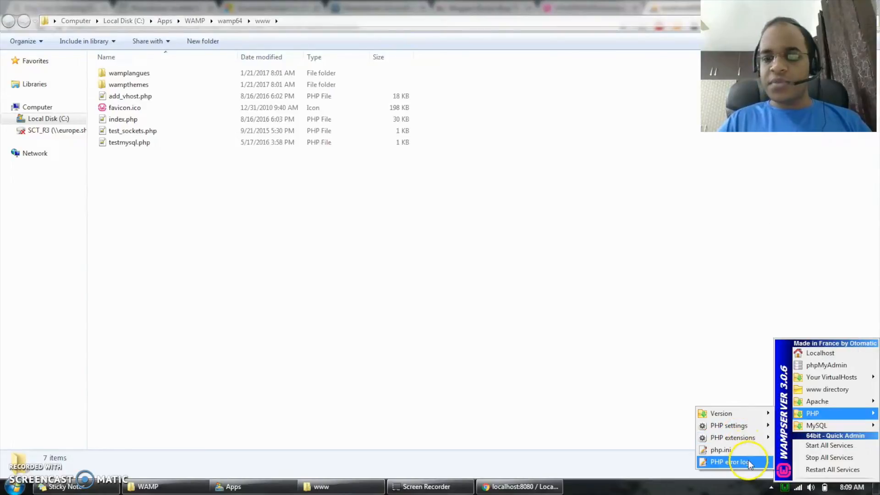
left_click(817, 426)
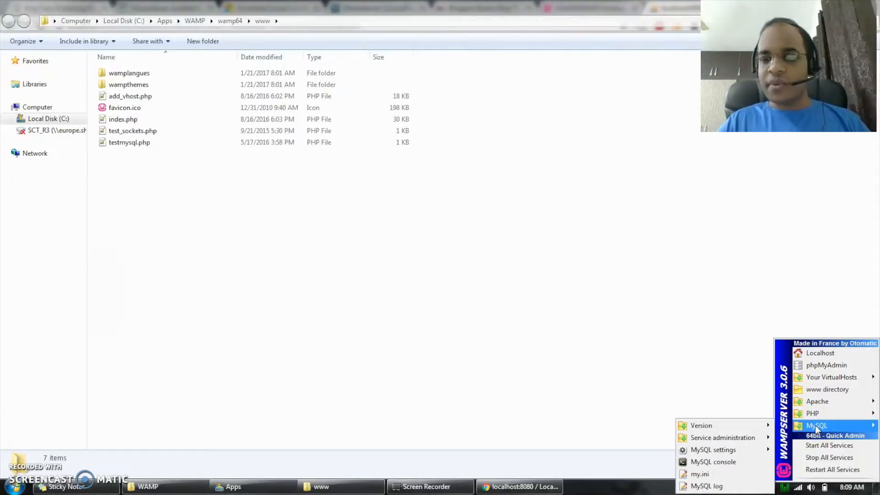
left_click(822, 427)
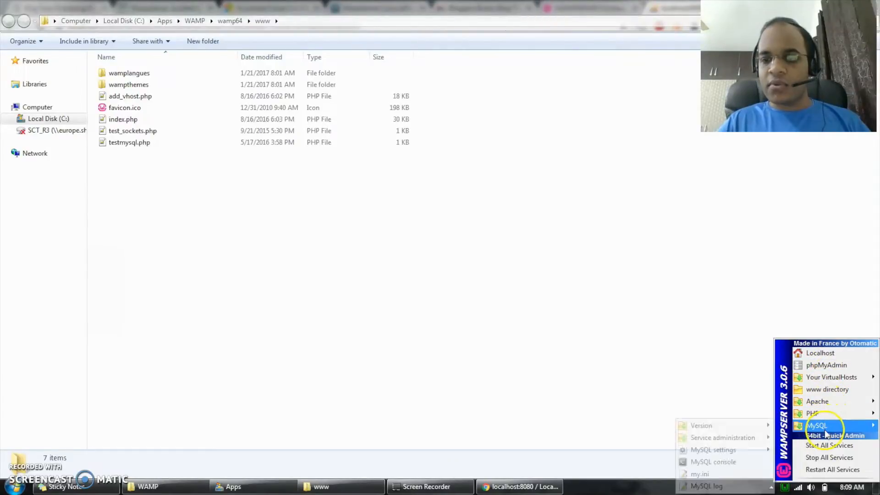
left_click(763, 439)
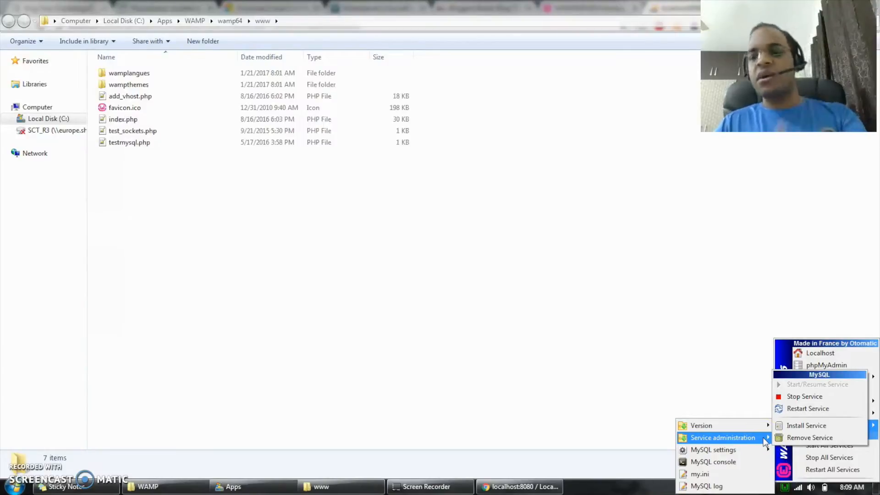
left_click(742, 452)
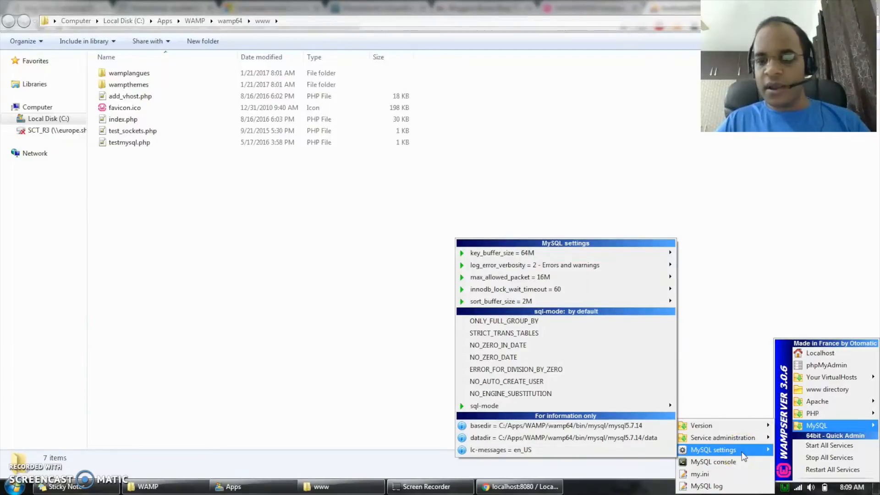
left_click(770, 438)
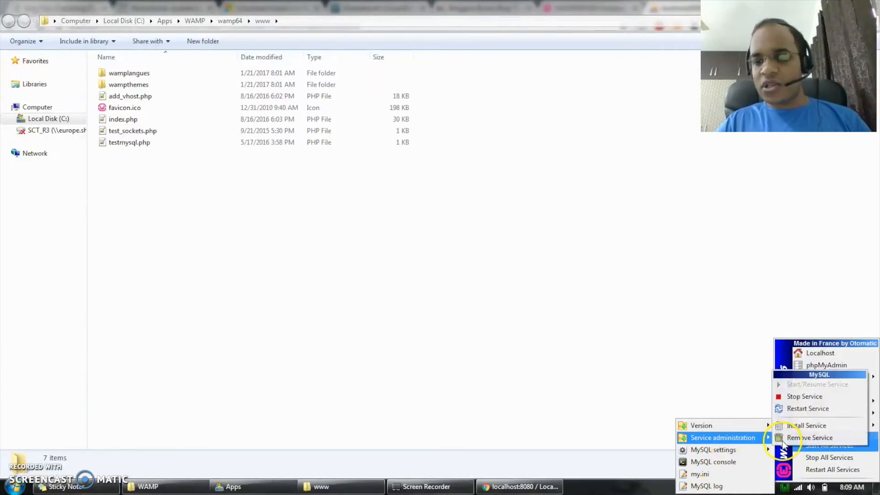
- Examine Wampserver's port and log-emptying tools and its Wamp Settings options
right_click(787, 488)
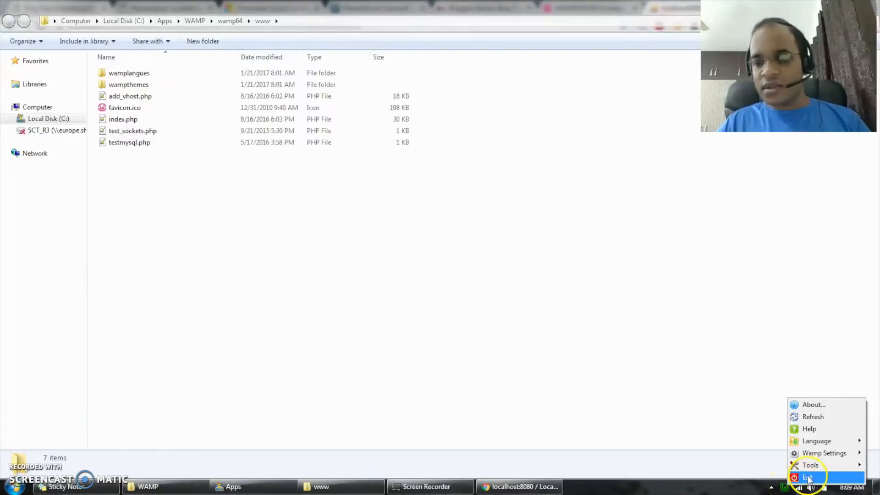
mouse_move(816, 468)
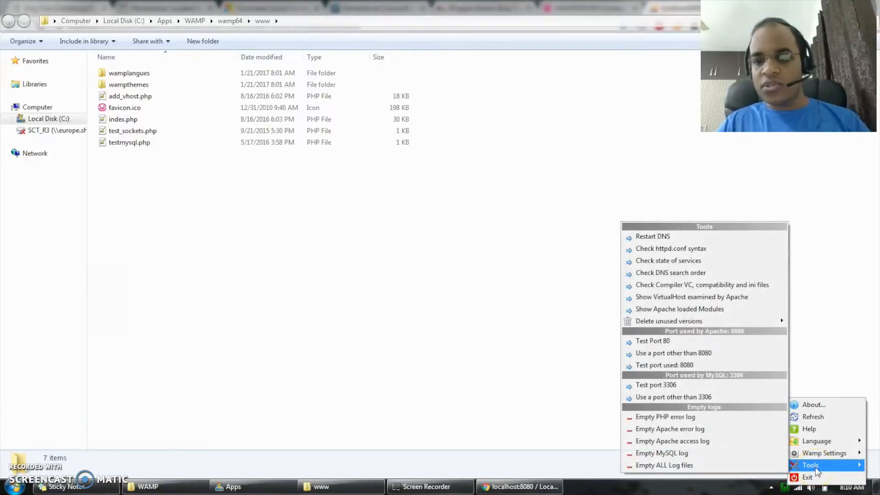
left_click(708, 399)
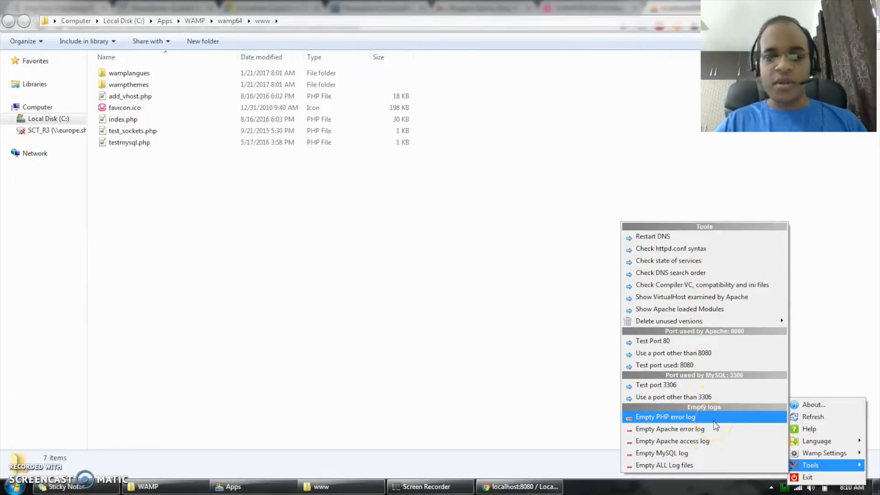
left_click(818, 454)
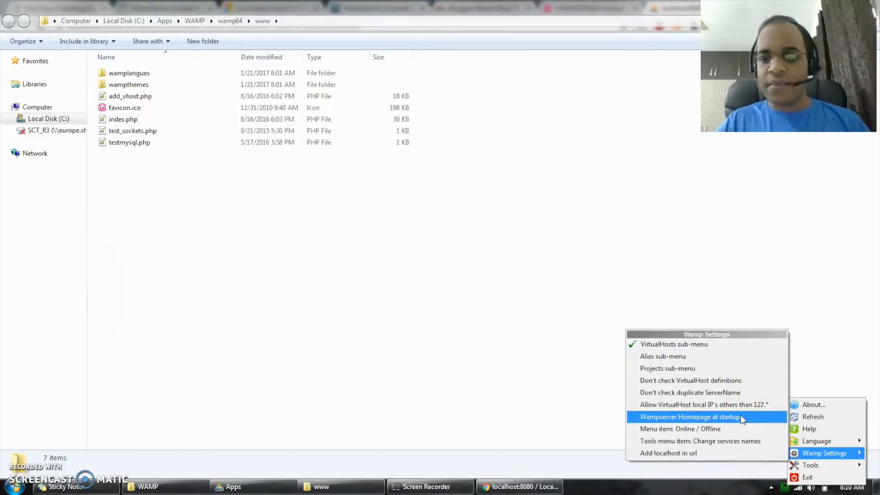
- View Wampserver's language options and refresh Wampserver
left_click(814, 441)
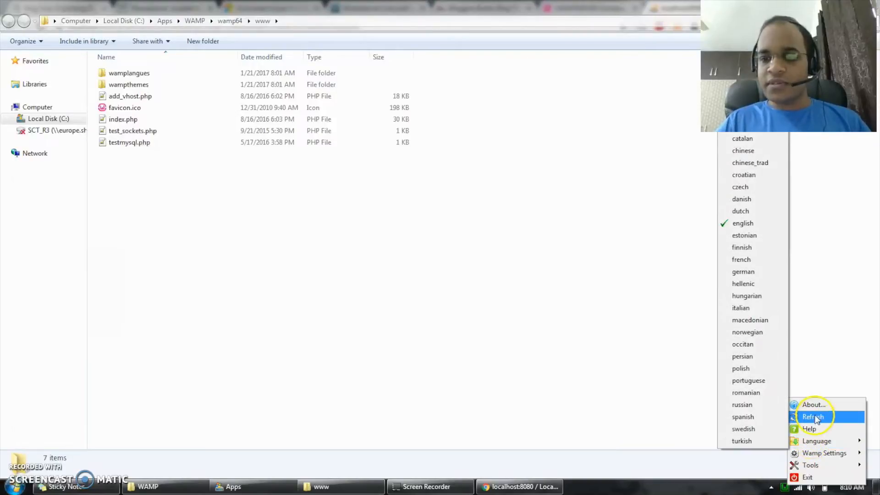
left_click(813, 417)
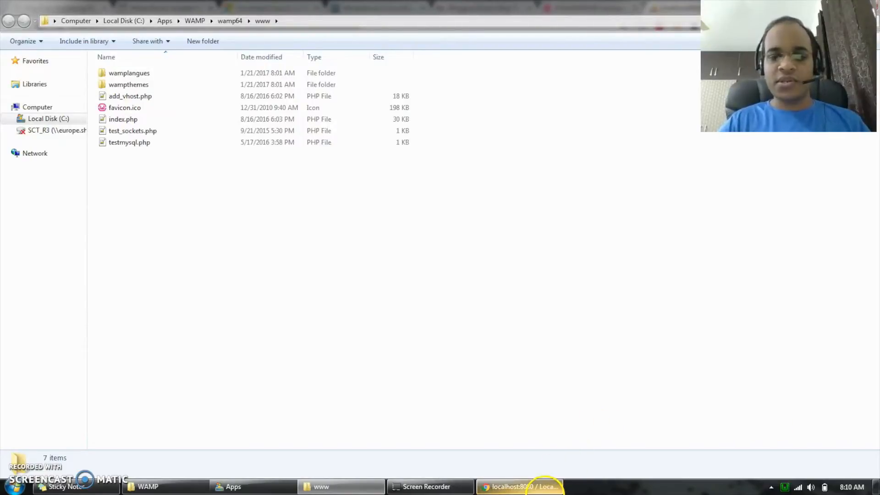
- Review the Wampserver homepage on localhost:8080 and the phpMyAdmin page in the browser
left_click(520, 486)
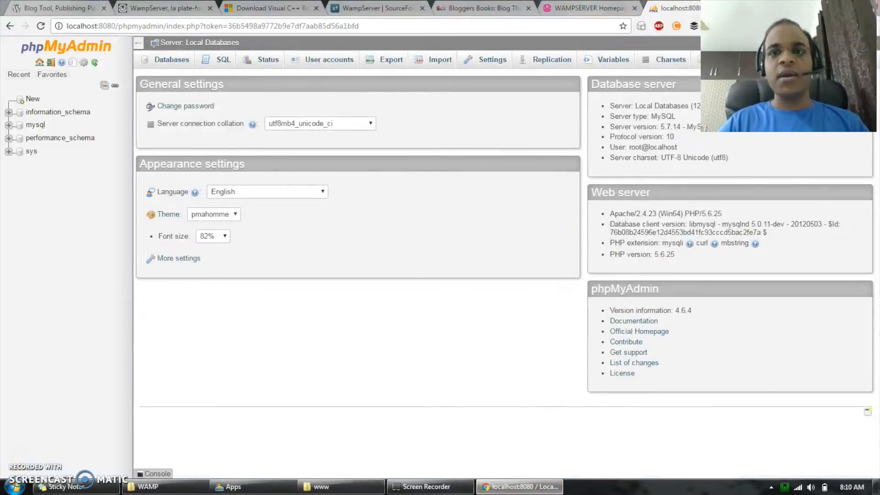
left_click(592, 10)
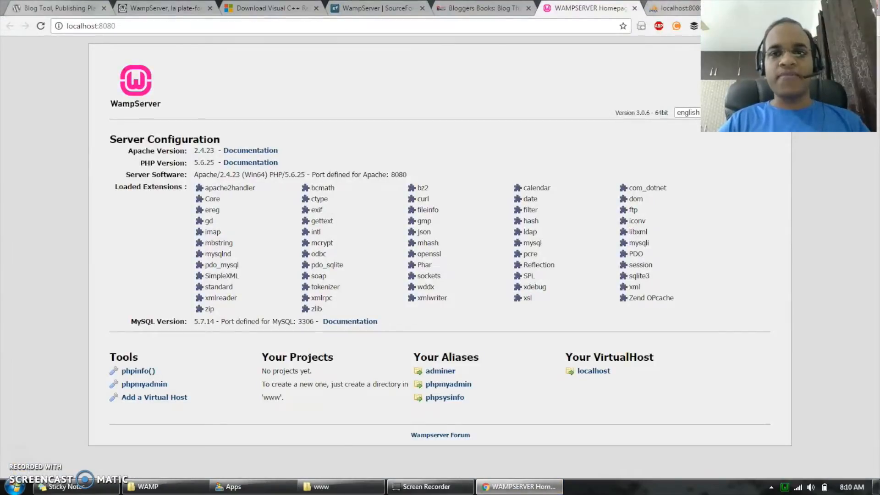
left_click(679, 8)
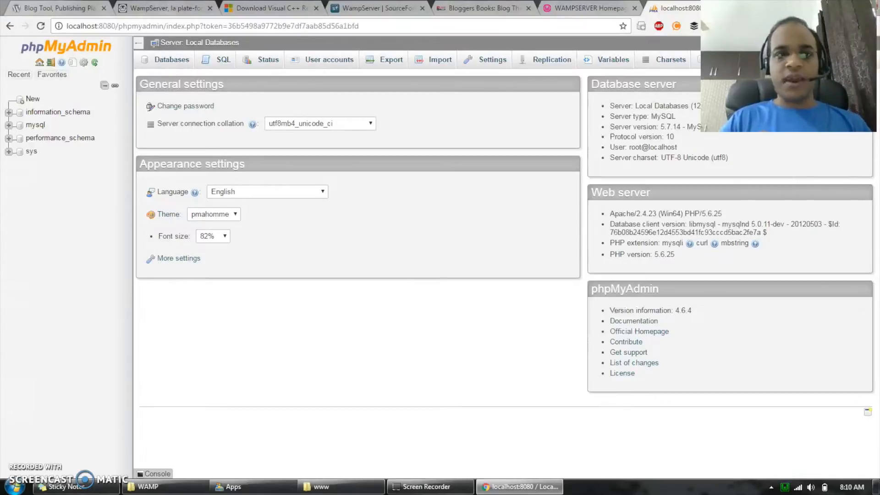
- Open WordPress.org's download page and try to download the WordPress 4.7.1 zip into C:\Apps
left_click(93, 8)
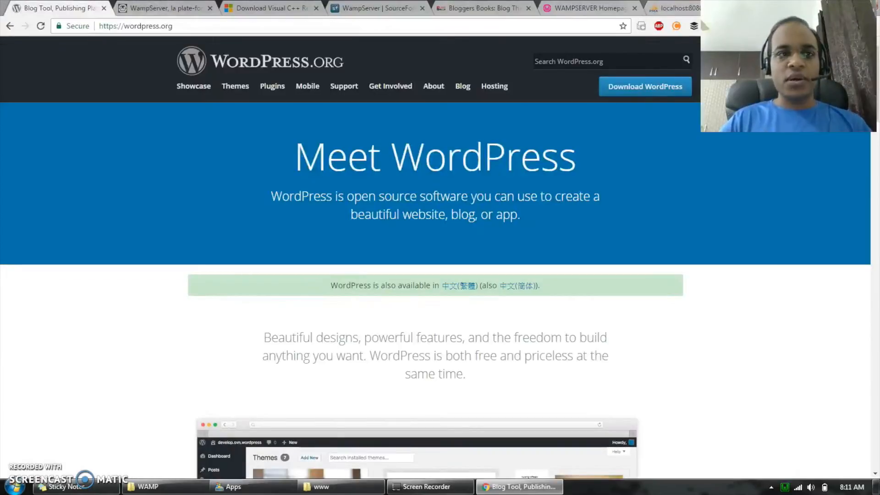
left_click(665, 84)
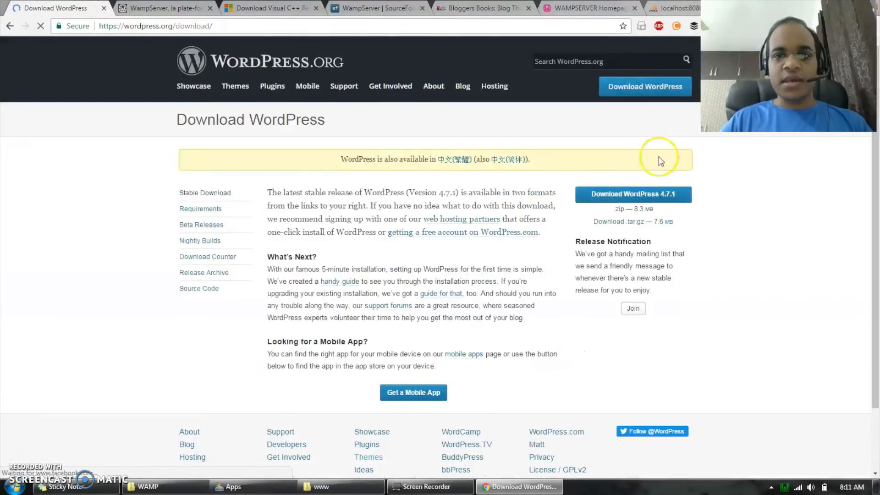
left_click(633, 196)
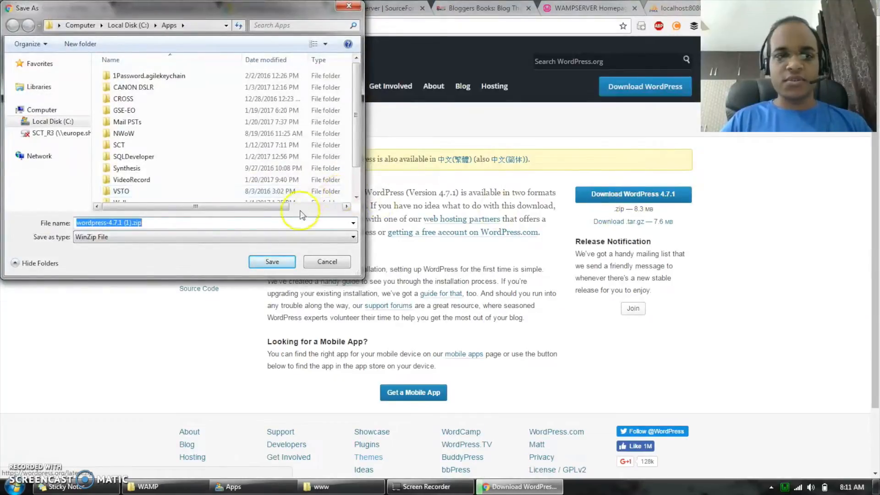
left_click_drag(353, 155, 355, 200)
left_click(327, 261)
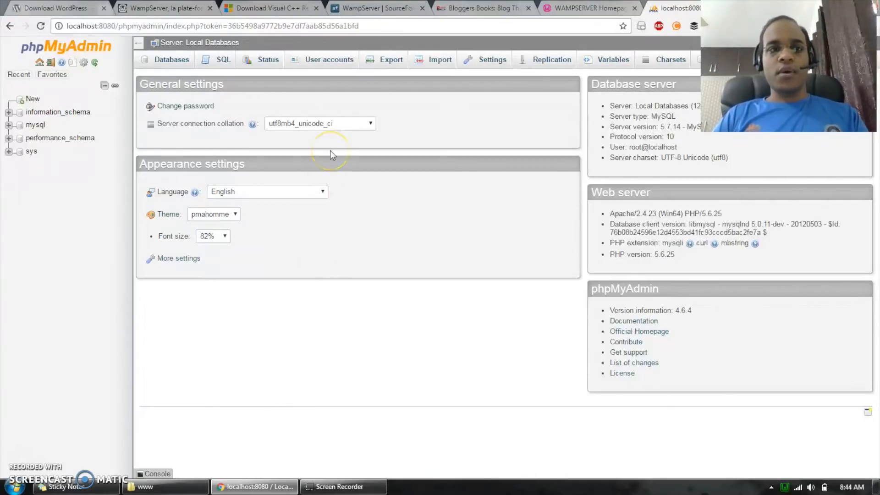
left_click(87, 8)
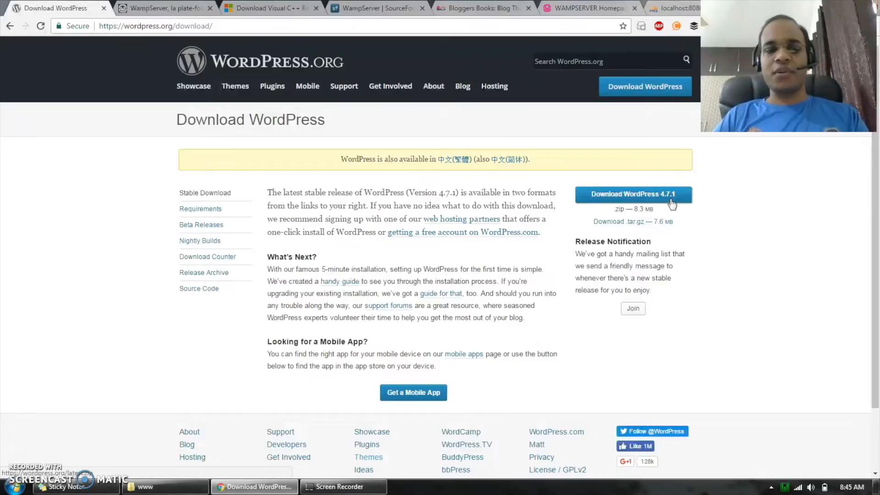
- Open C:\Apps in a second file explorer window alongside Wampserver's www folder
left_click(204, 477)
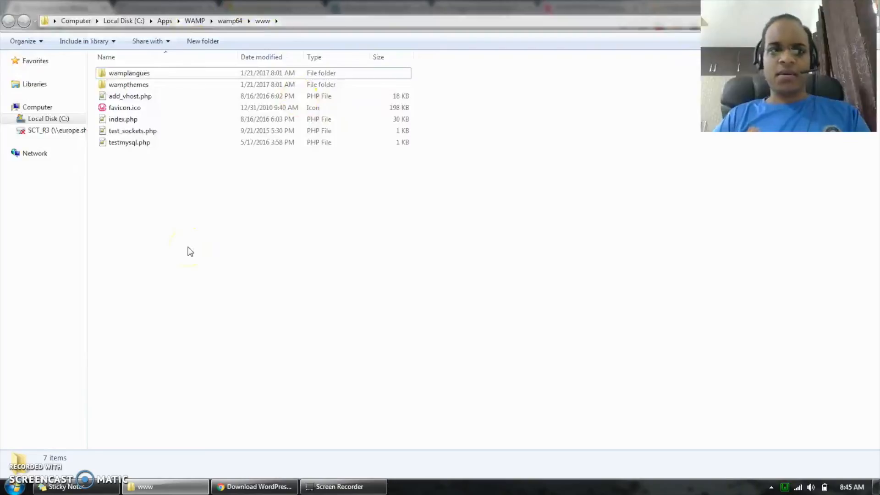
key("super+e")
left_click(635, 118)
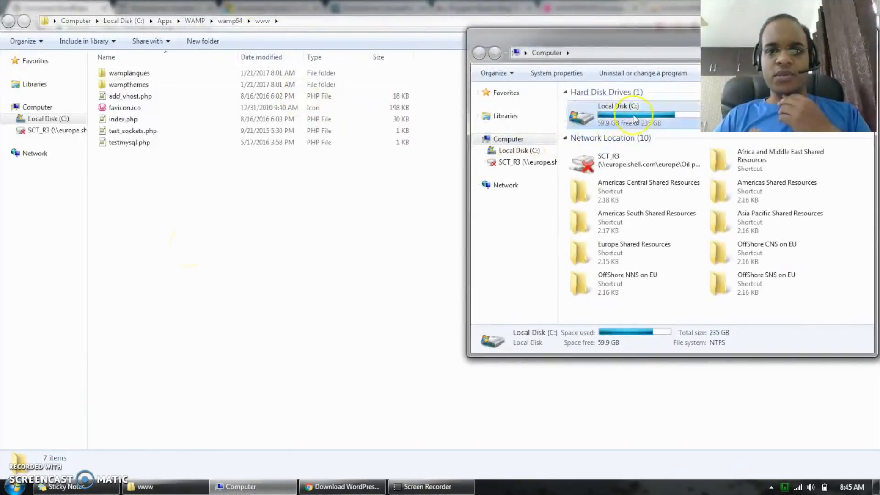
double_click(635, 118)
double_click(595, 107)
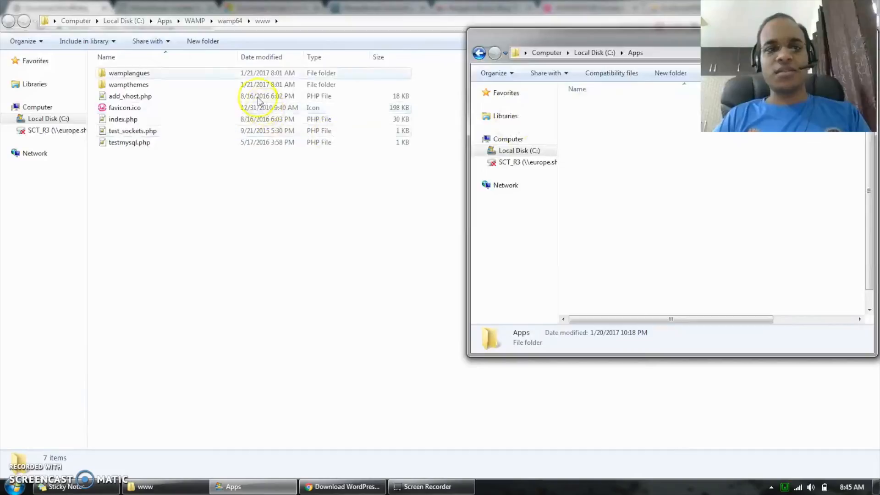
- Go from the www folder to C:\Apps and extract wordpress-4.7.1.zip there with WinZip
left_click(166, 22)
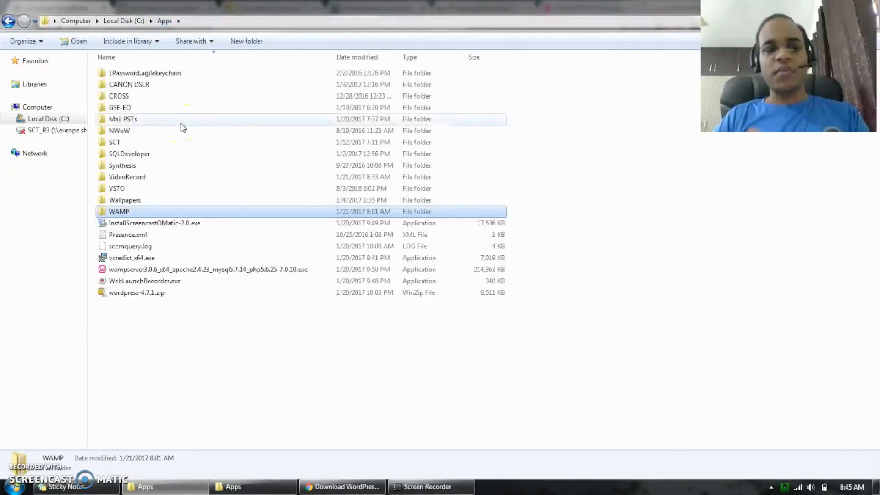
left_click(155, 296)
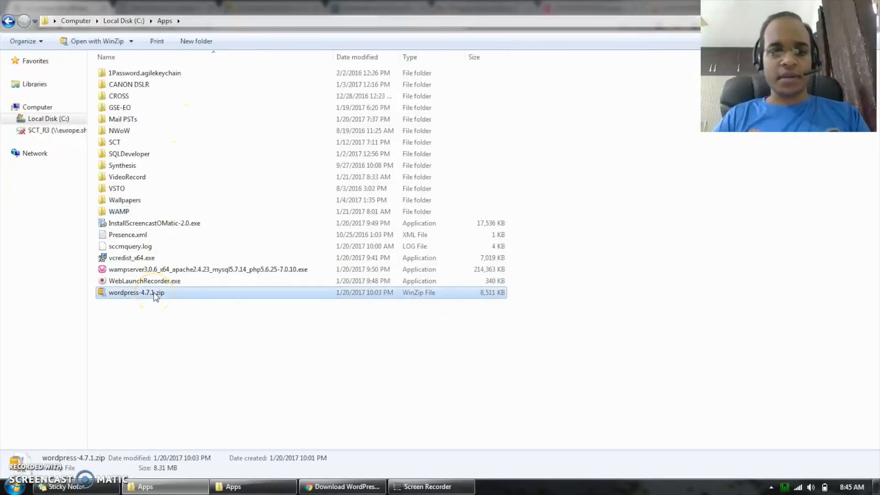
right_click(153, 292)
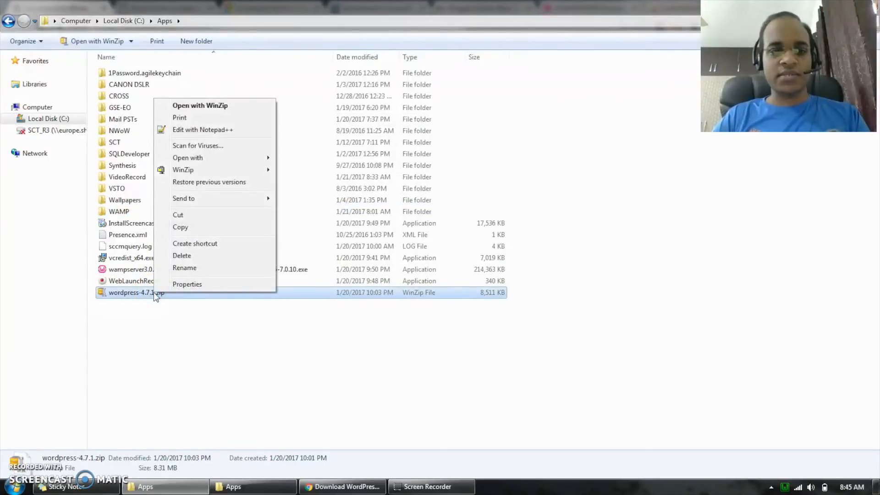
mouse_move(264, 171)
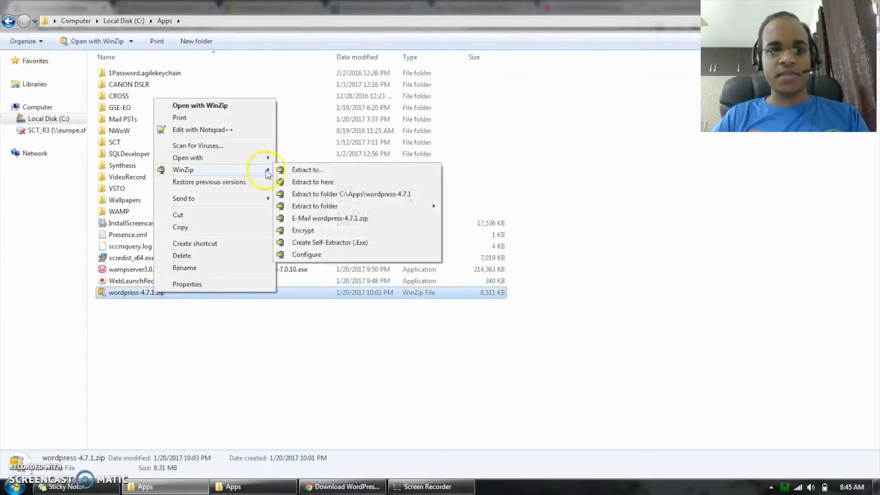
left_click(327, 182)
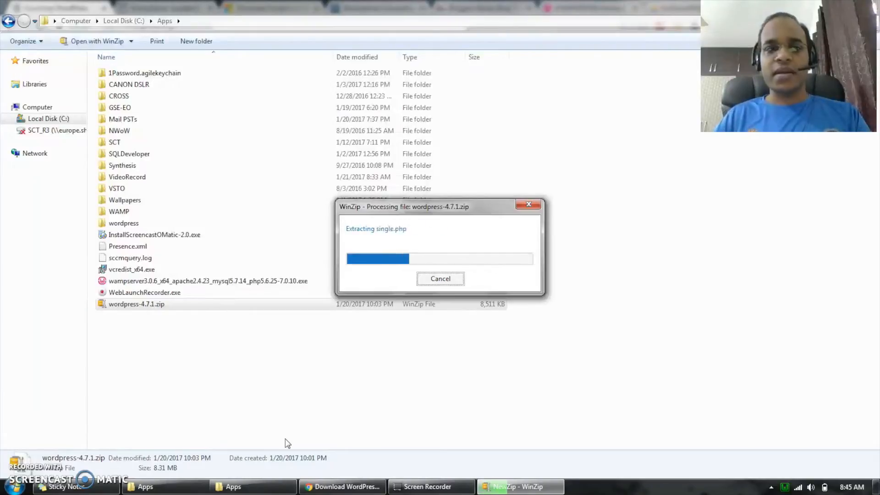
- Return to Wampserver's www folder under C:\Apps\WAMP\wamp64 in the first file explorer window
double_click(131, 212)
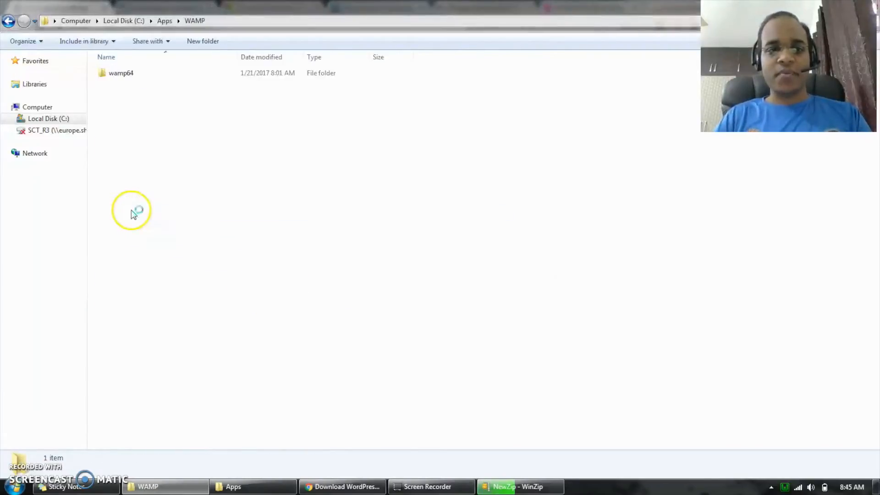
double_click(144, 77)
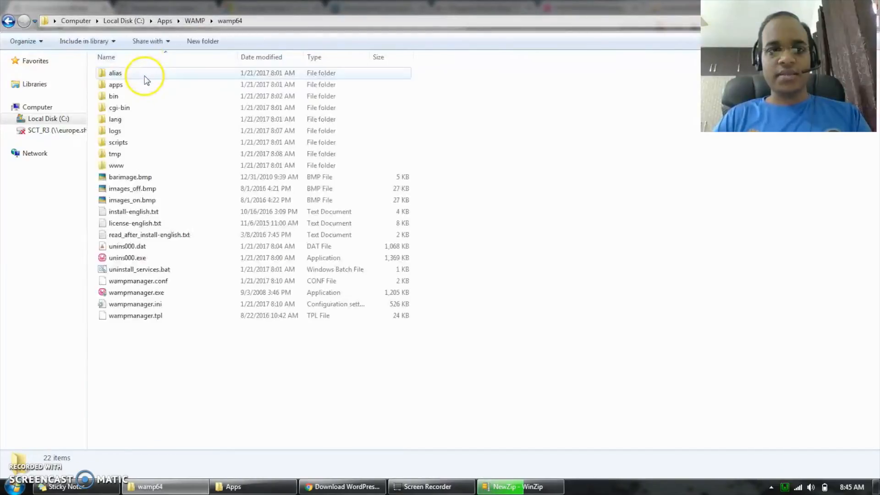
double_click(133, 165)
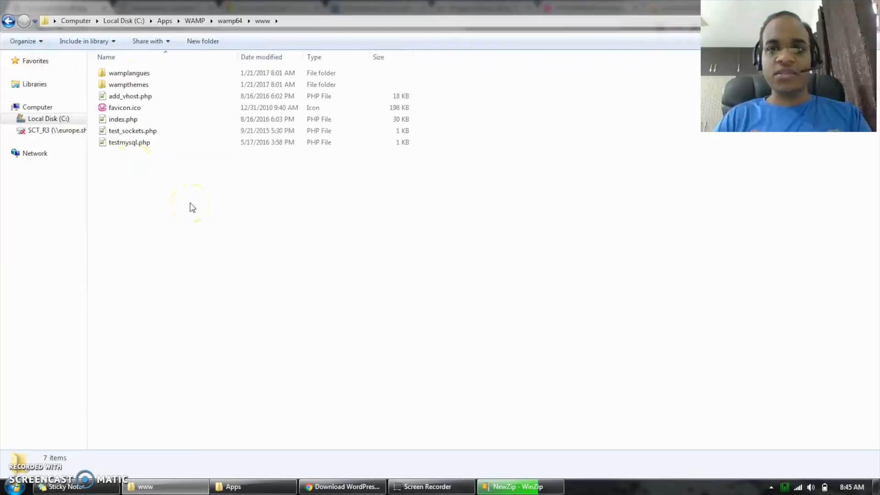
- Check the contents of the extracted wordpress folder in C:\Apps and place the folder in Wampserver's www directory
left_click(249, 487)
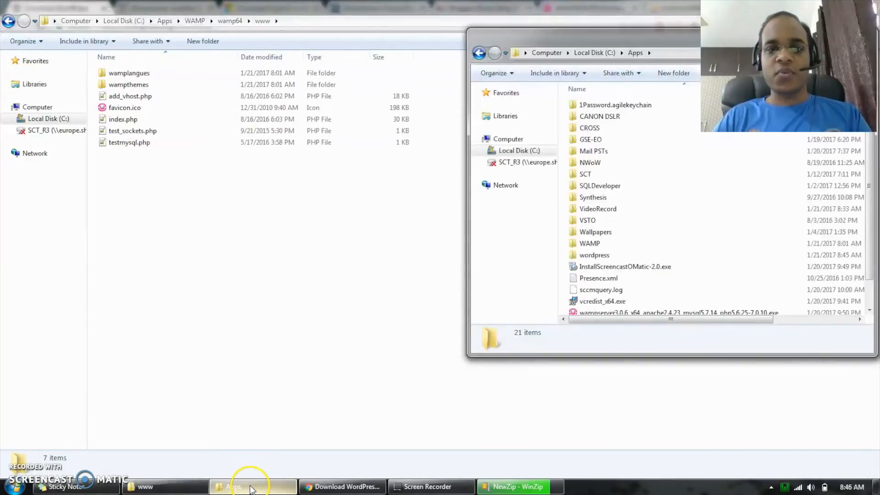
left_click(622, 256)
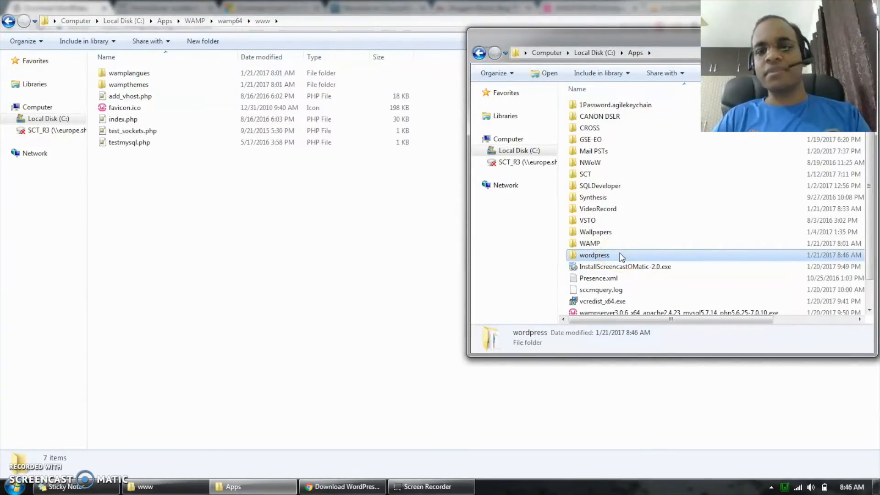
double_click(621, 256)
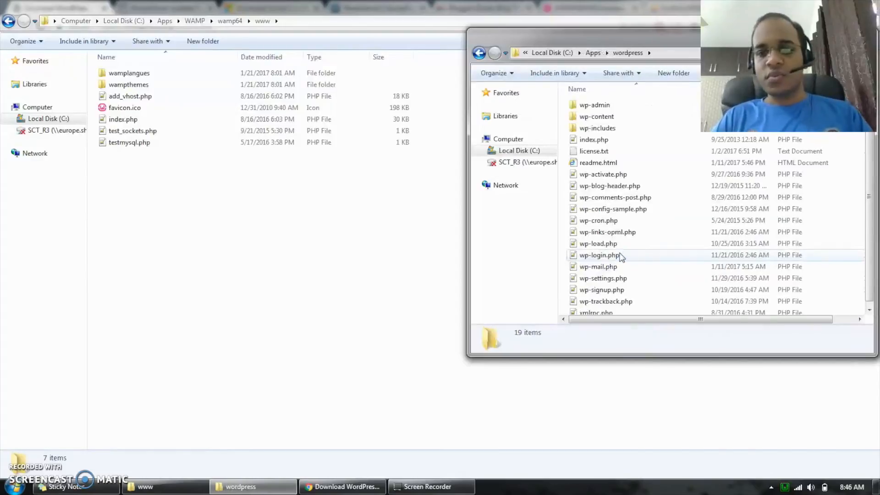
left_click(593, 53)
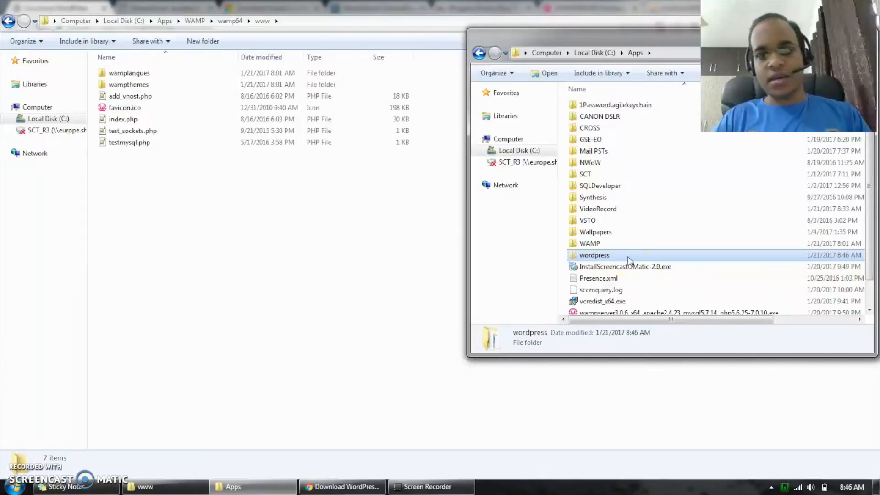
right_click(169, 220)
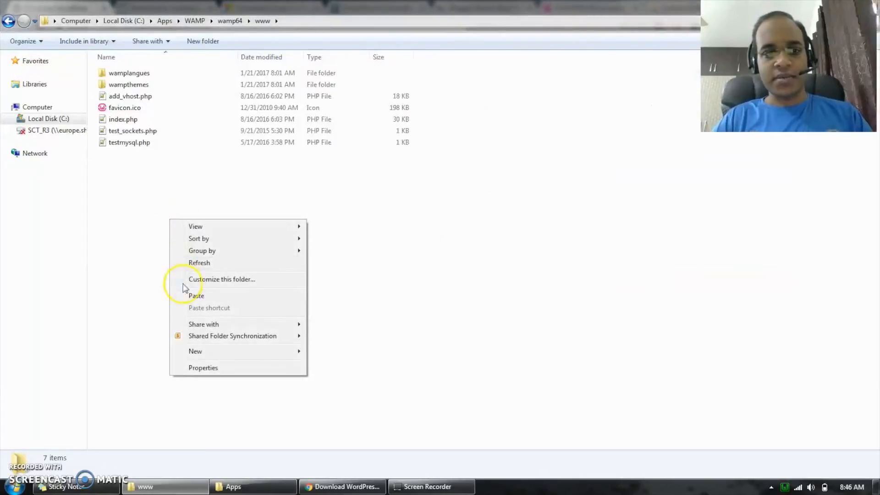
left_click(190, 297)
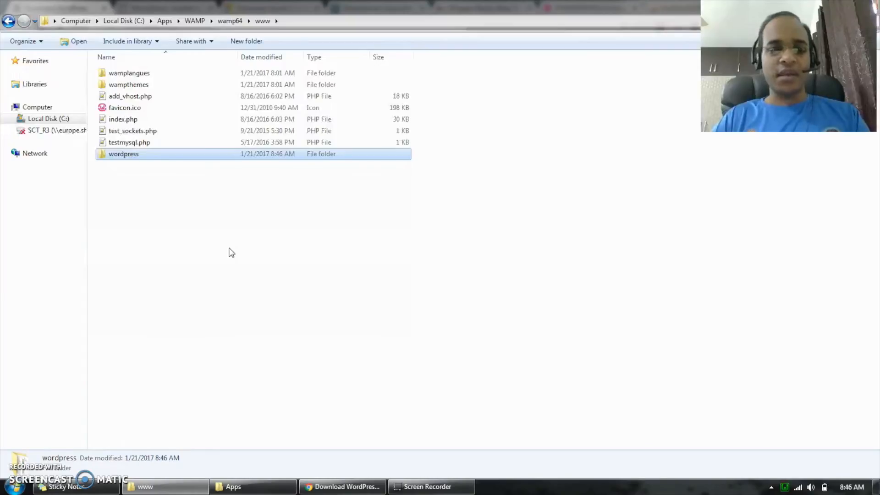
- Rename the wordpress folder in the www directory as amazing
key("F2")
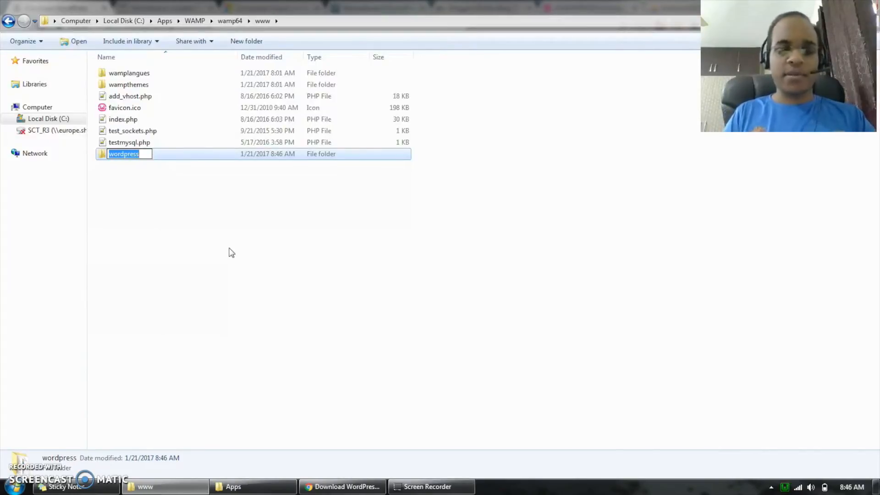
type("mazo")
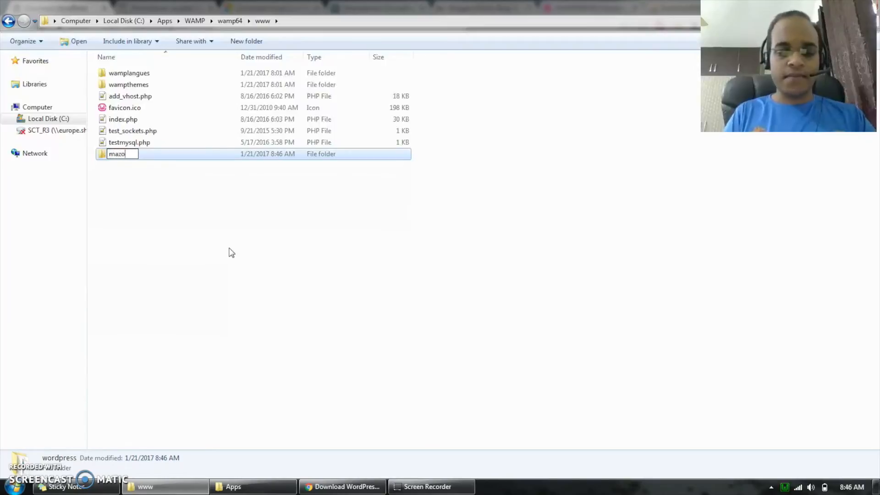
key("BackSpace")
key("BackSpace")
key("BackSpace")
key("BackSpace")
type("amazing")
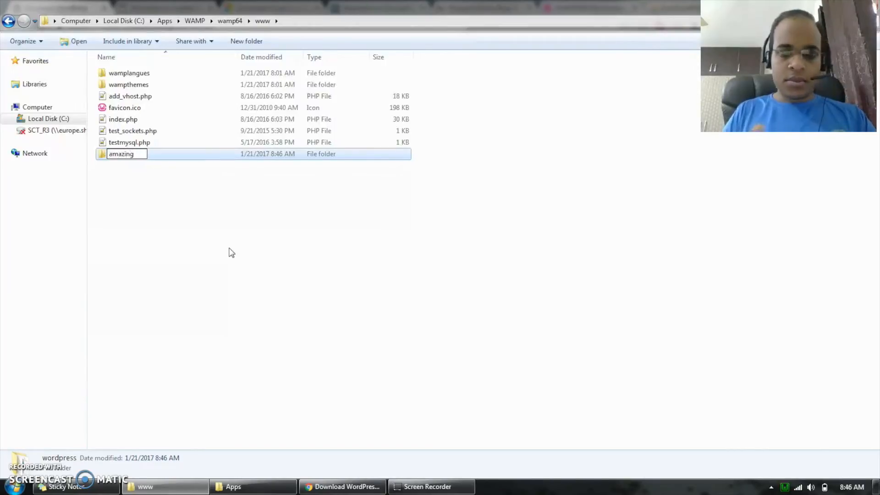
key("Return")
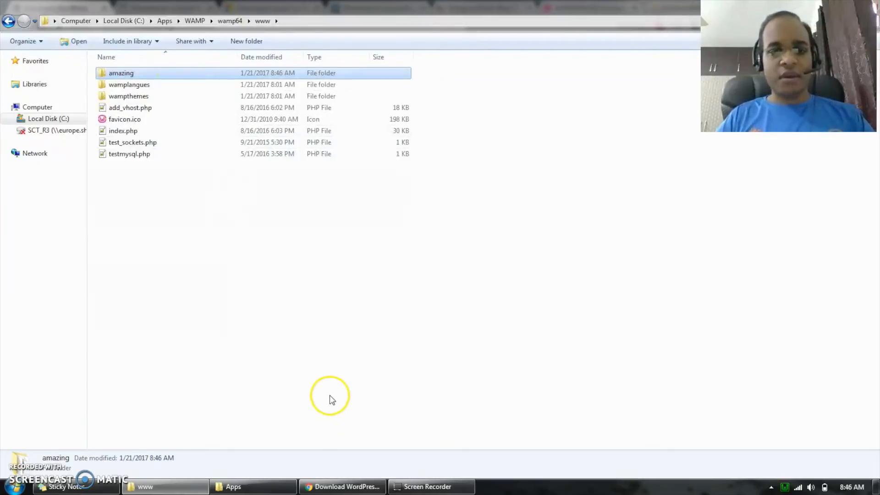
- Restart all Wampserver services and reload the localhost:8080 homepage in the browser
left_click(339, 487)
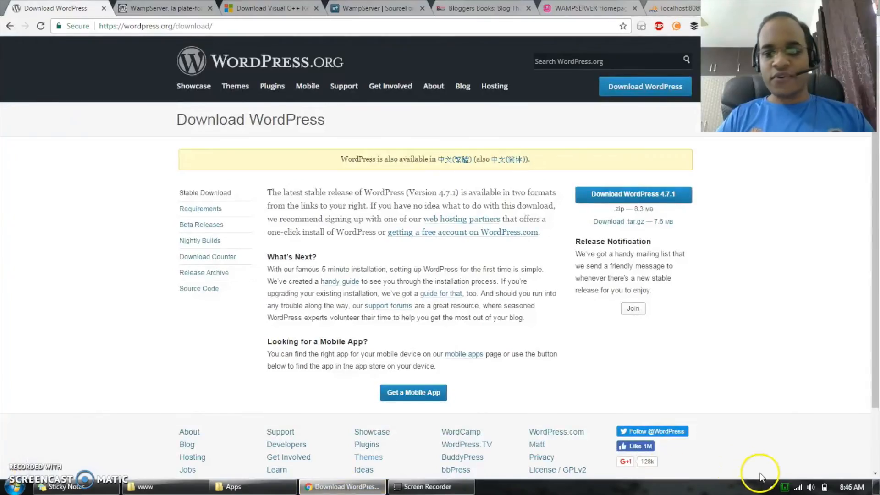
left_click(785, 489)
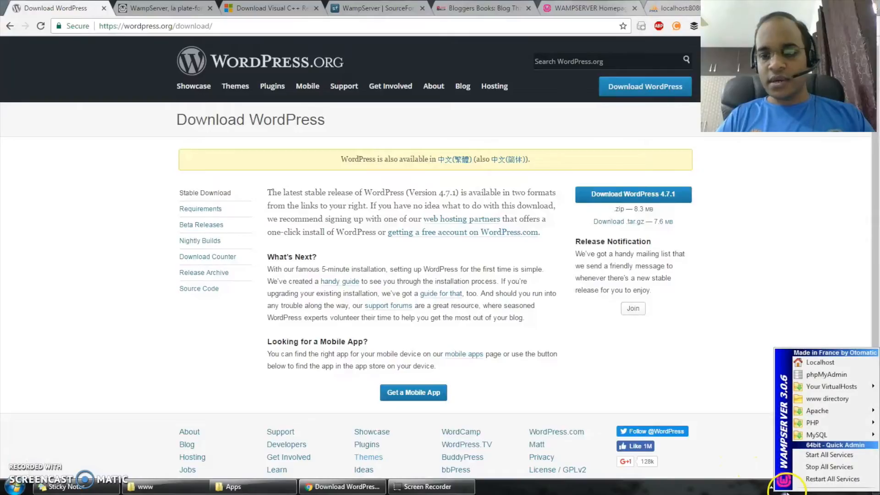
left_click(825, 479)
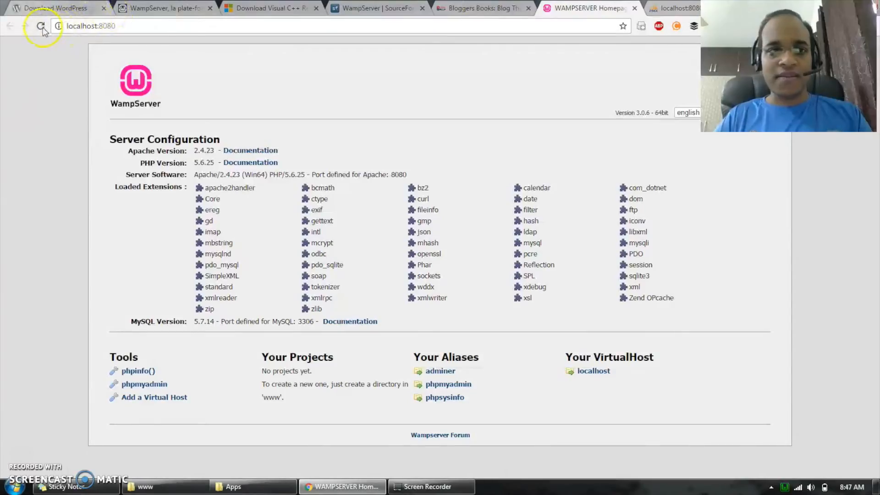
left_click(42, 26)
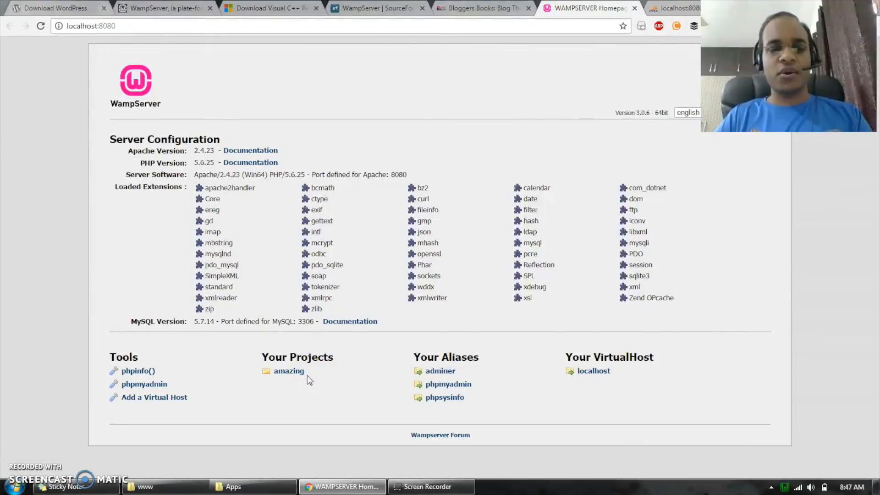
- Open the amazing project in the browser at localhost:8080/amazing/
left_click(283, 375)
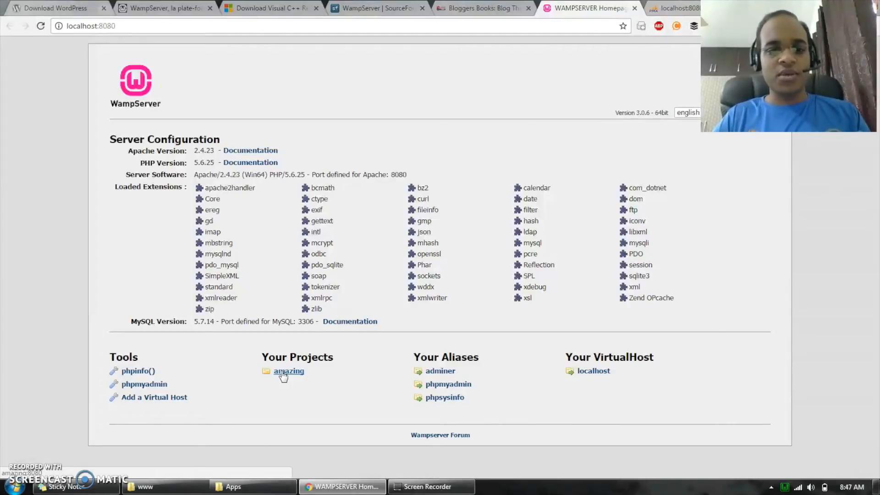
left_click(169, 25)
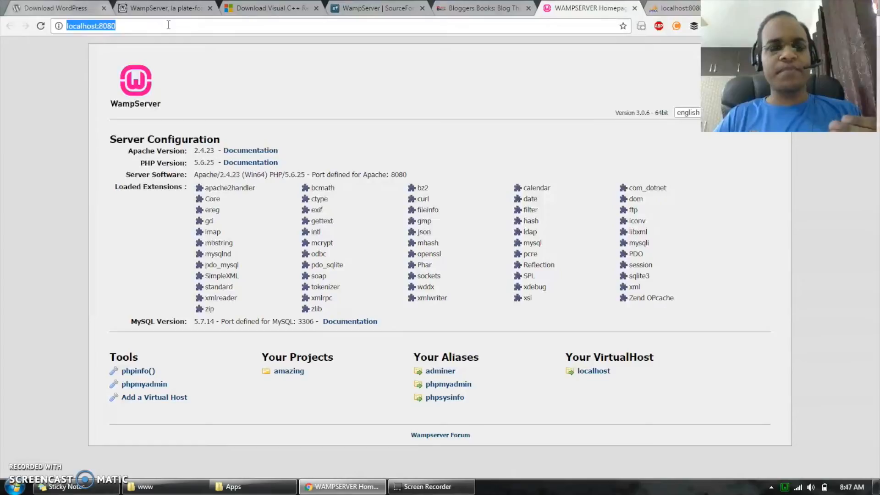
left_click(220, 25)
type("/")
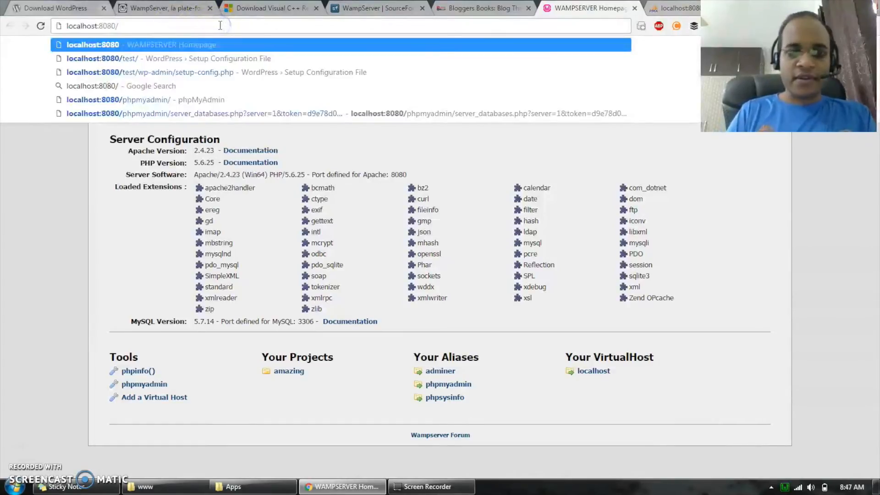
type("l")
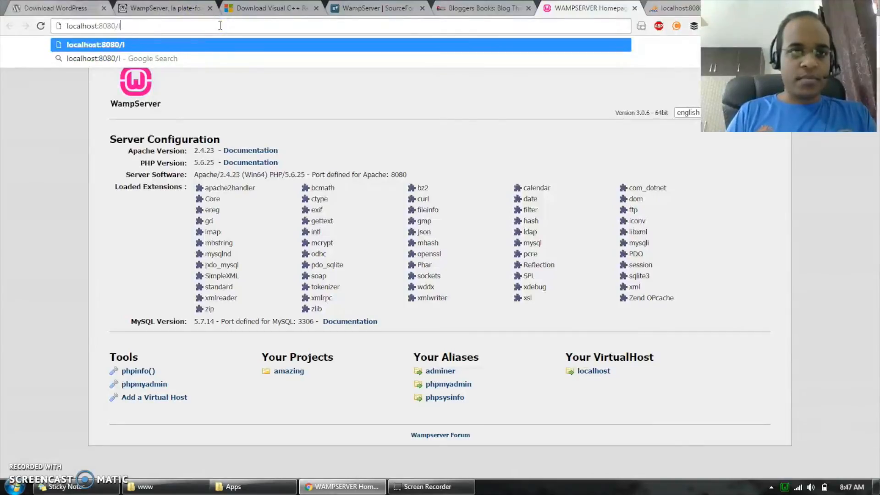
key("BackSpace")
type("amazo")
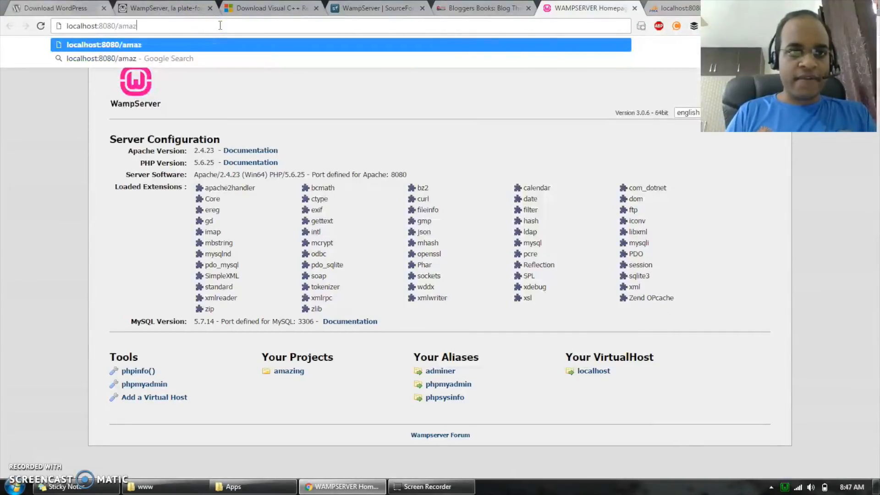
key("BackSpace")
type("ing")
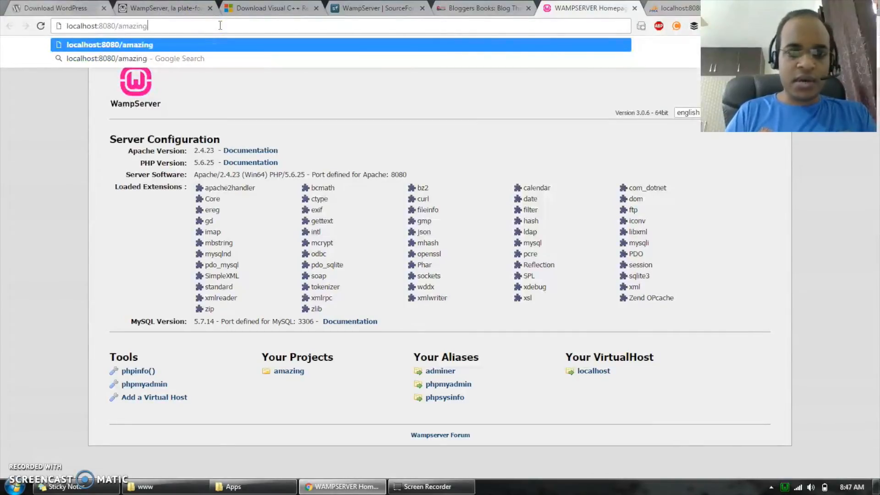
type("/")
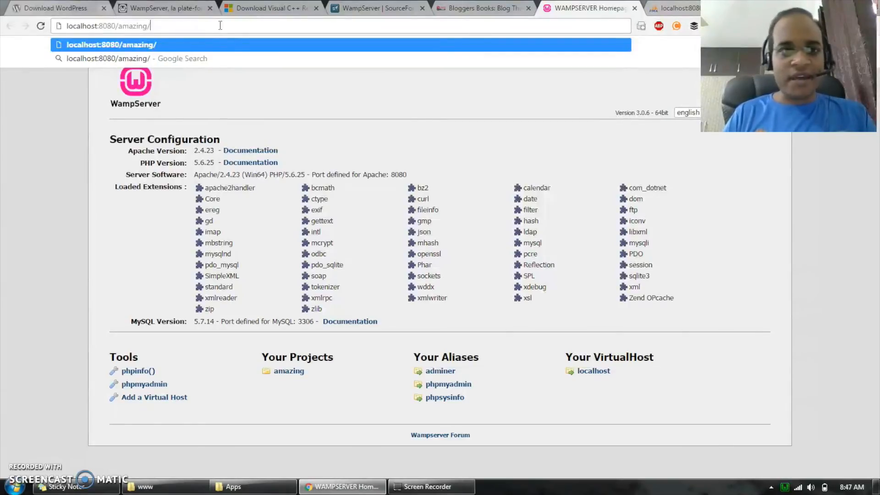
key("Return")
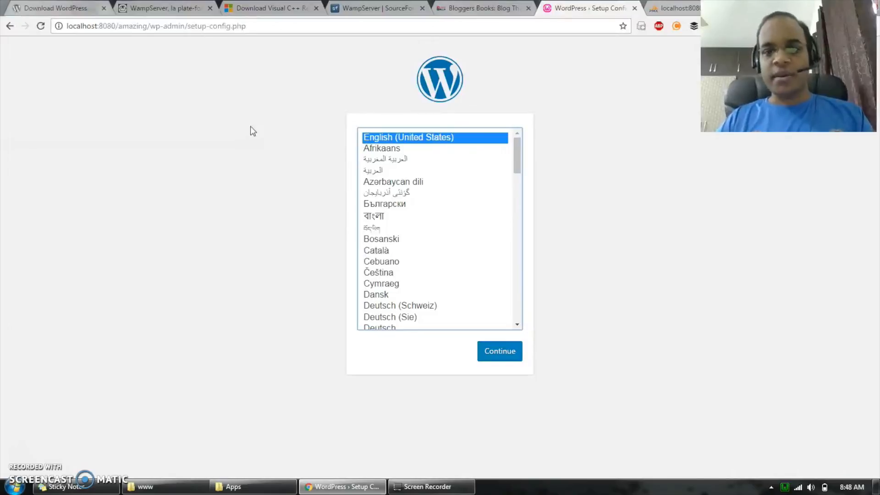
- Locate wp-config-sample.php inside the amazing folder in the file explorer, and return to the WordPress setup page in the browser
left_click(151, 487)
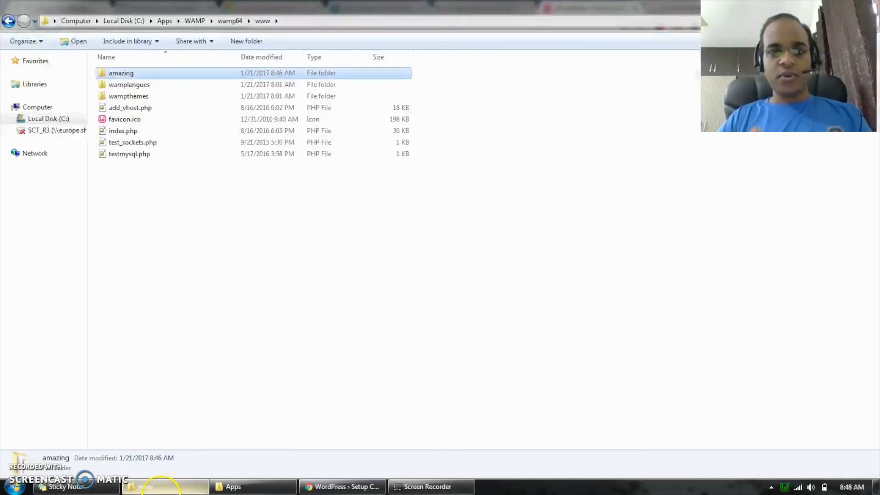
double_click(173, 76)
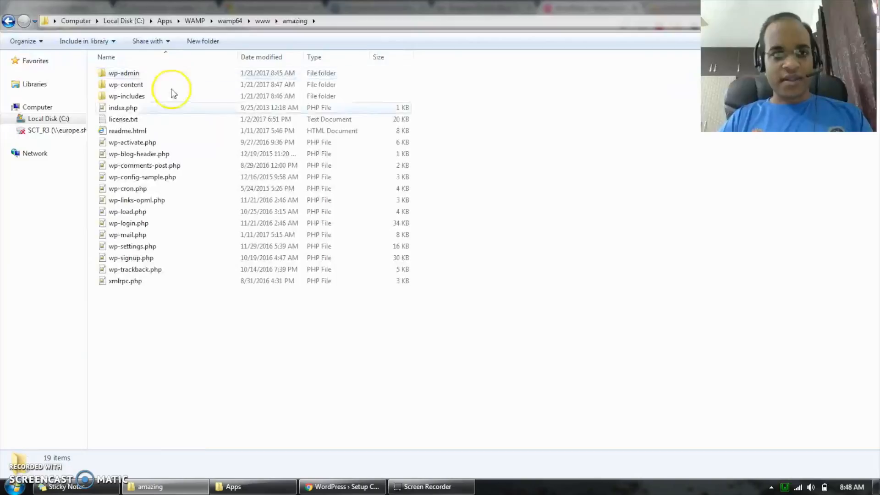
left_click(168, 178)
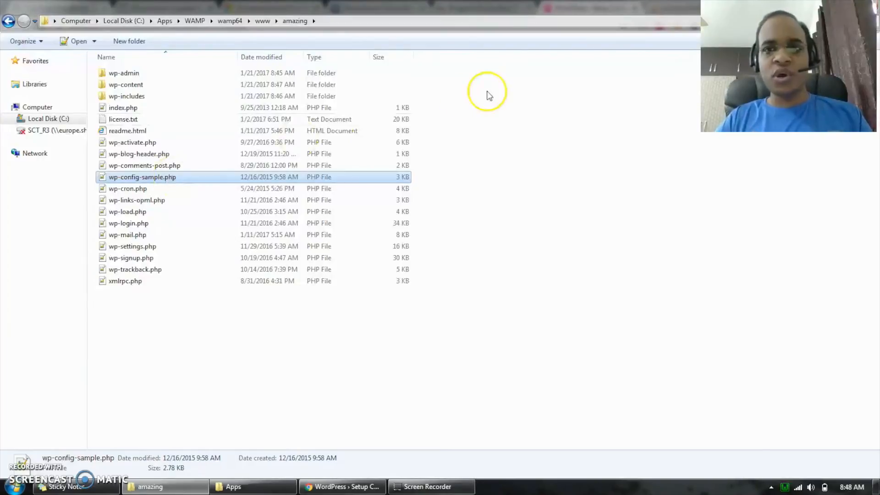
left_click(341, 487)
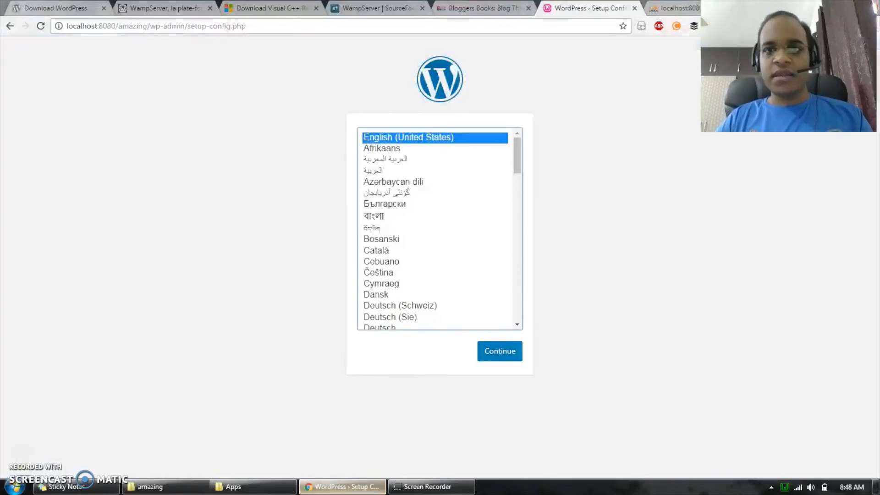
- Continue the WordPress setup in English (United States) and proceed past the welcome page to the database connection details form
key("ctrl+Tab")
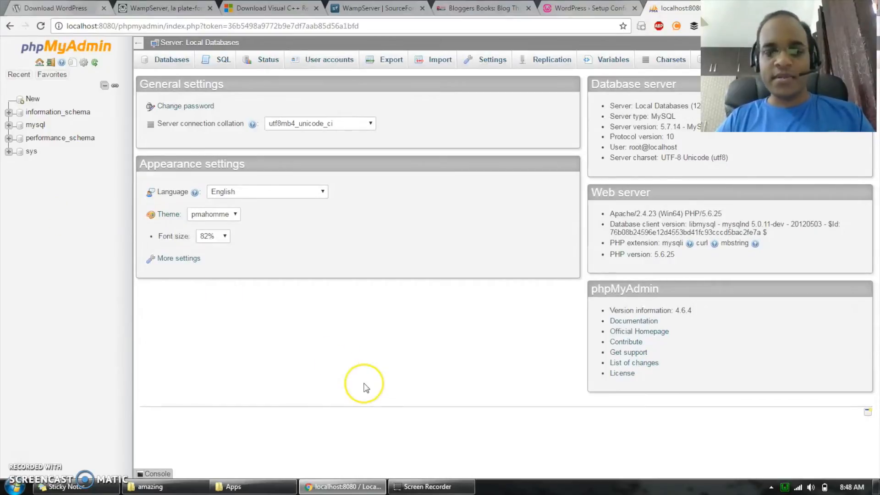
key("ctrl+shift+Tab")
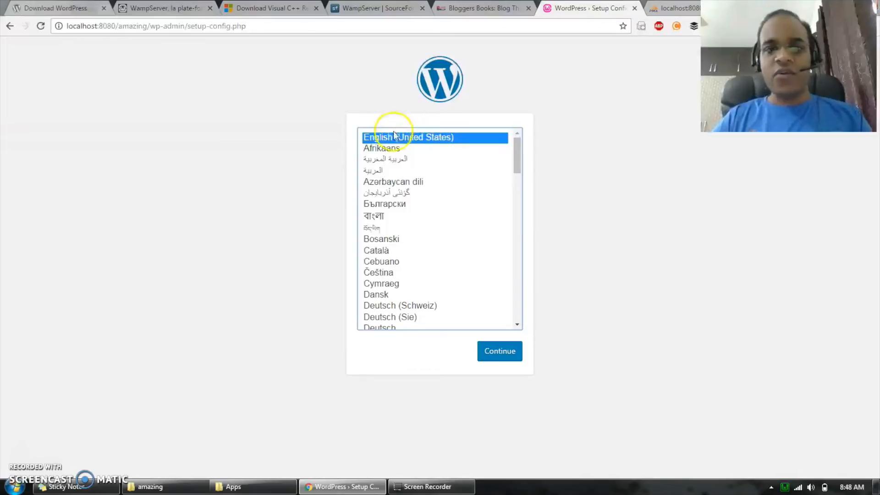
left_click(502, 353)
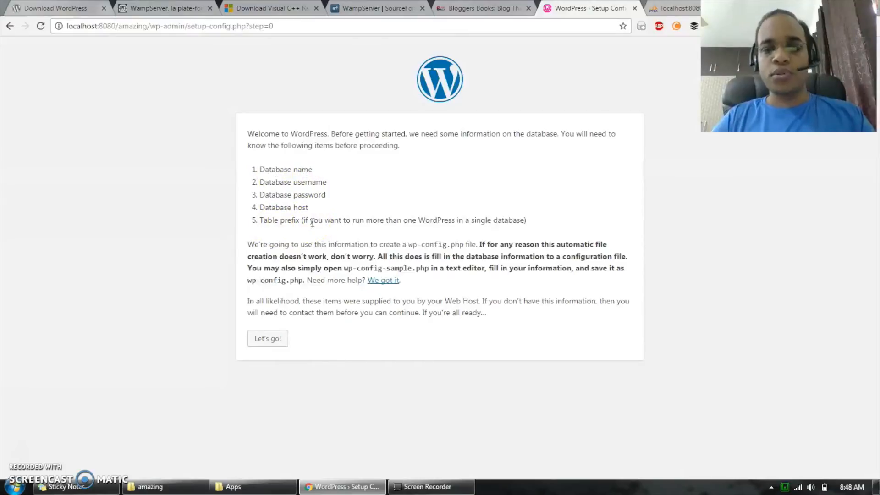
left_click(674, 8)
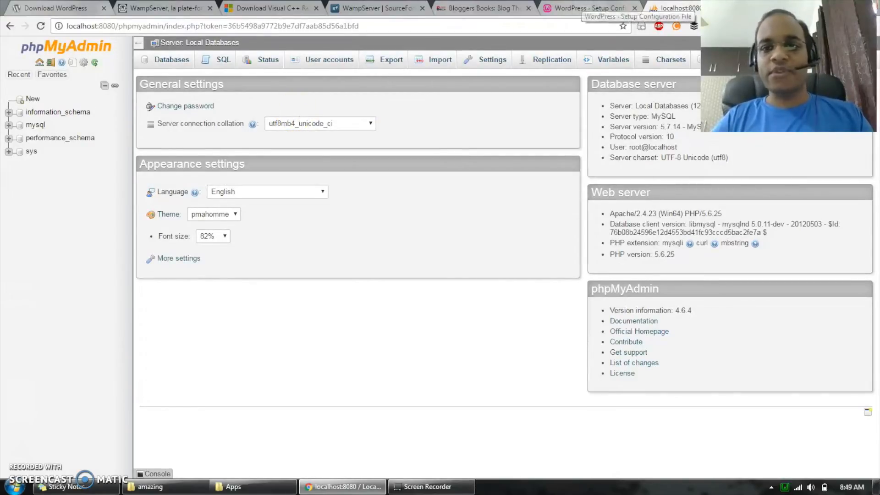
left_click(591, 7)
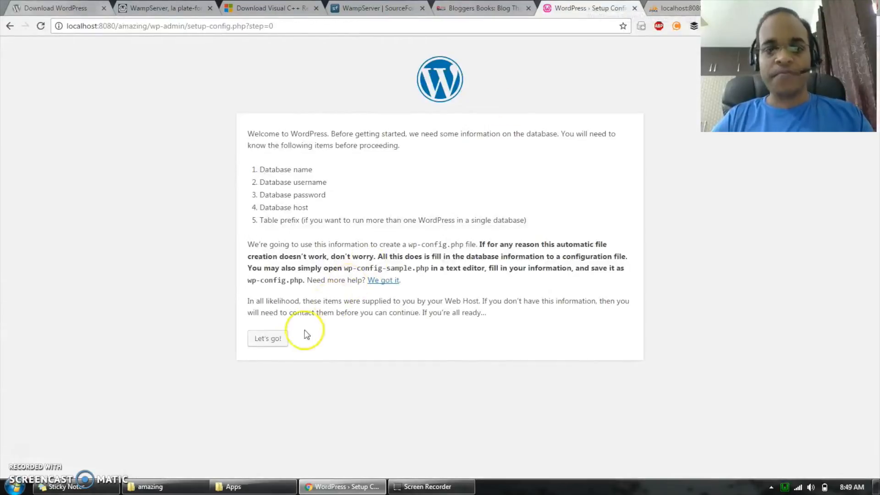
left_click(268, 339)
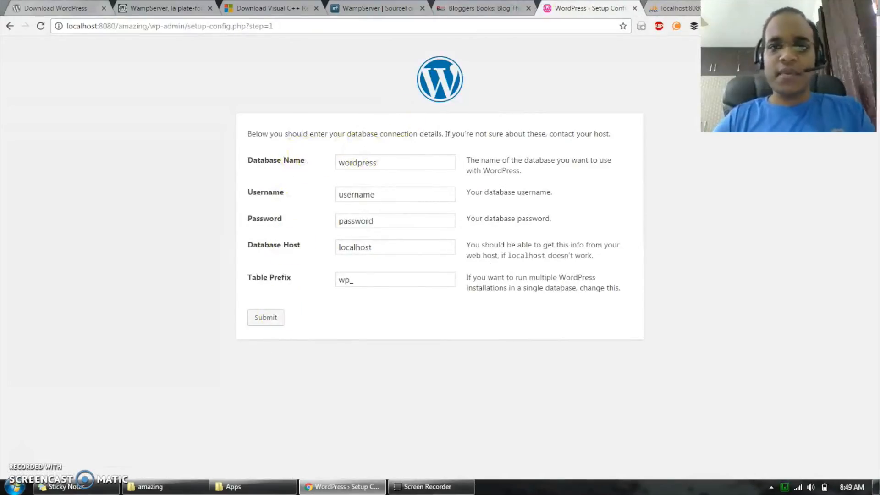
- Open the Databases page in phpMyAdmin, review the existing databases and check the database details requested by the WordPress setup form
left_click(676, 7)
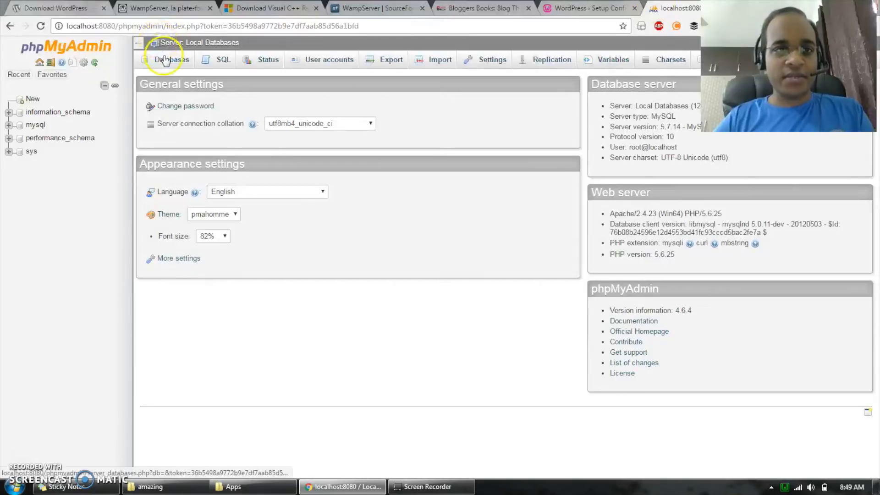
left_click(165, 59)
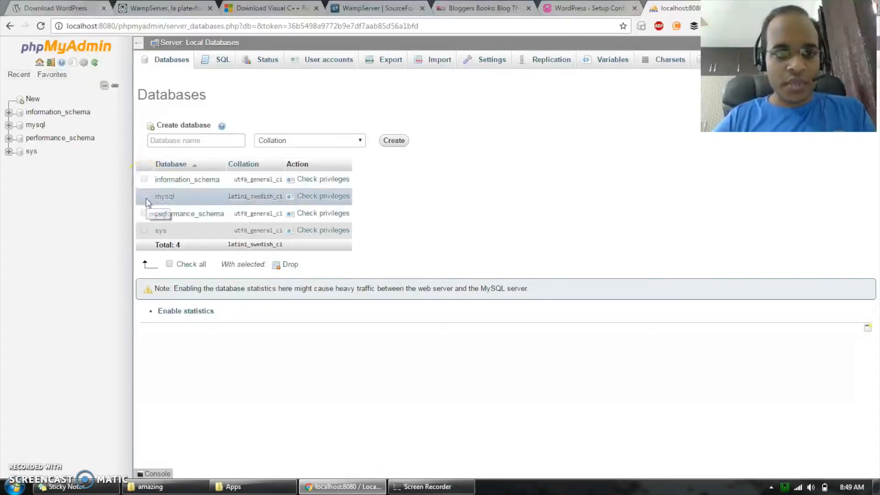
left_click(169, 264)
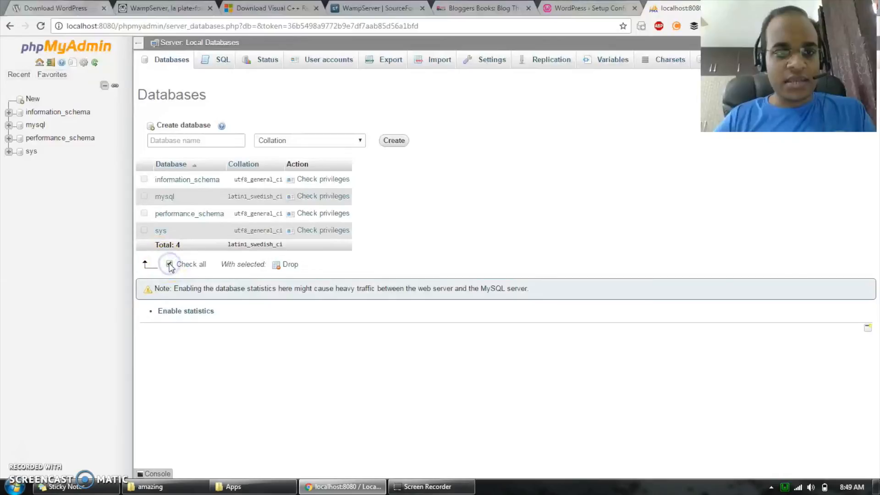
left_click(169, 264)
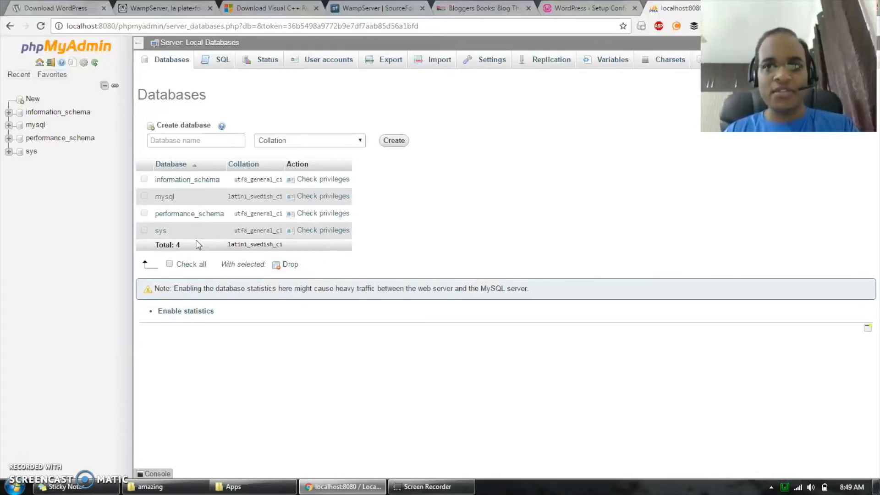
left_click(143, 182)
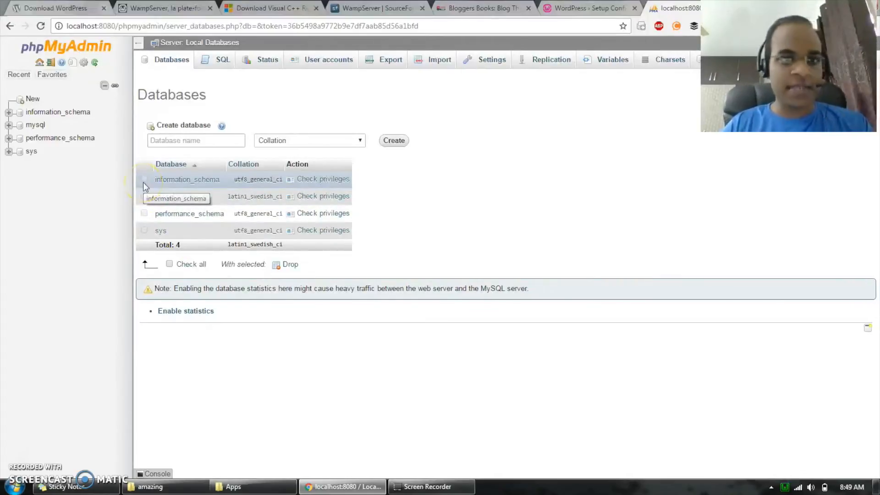
left_click(188, 139)
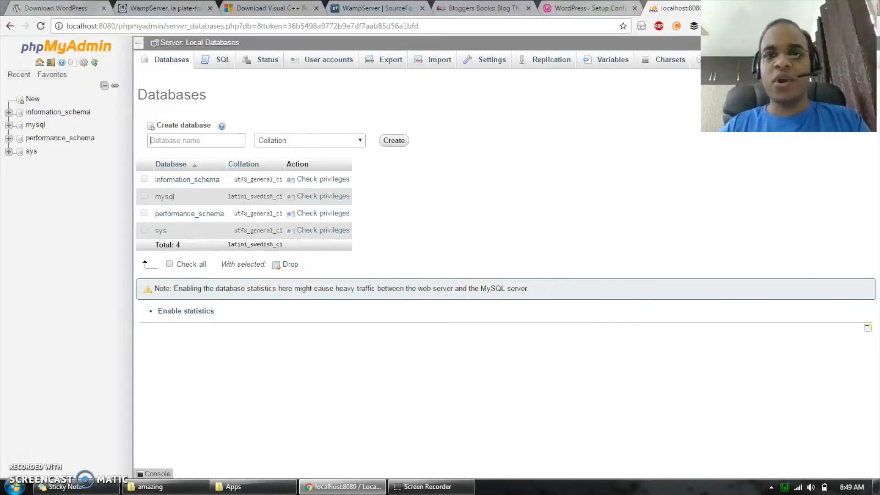
key("ctrl+shift+Tab")
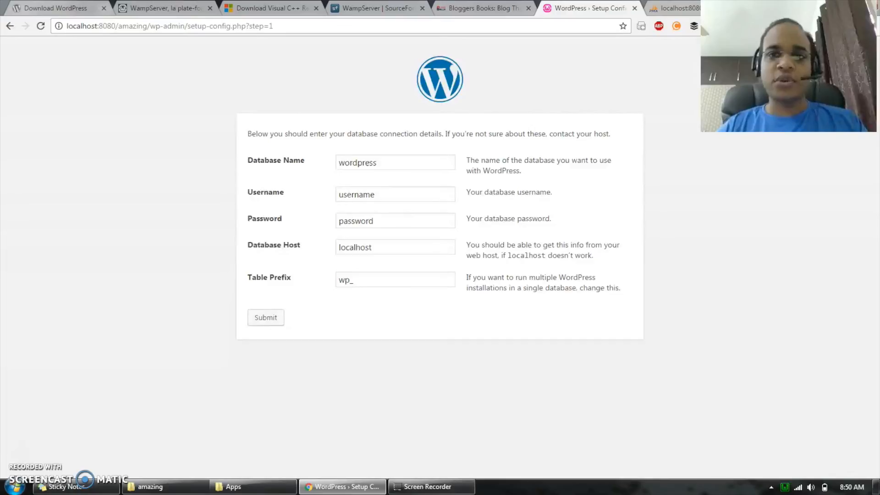
- Create a database named ama8256ing in phpMyAdmin with the utf8_general_ci collation
left_click(691, 8)
left_click(210, 141)
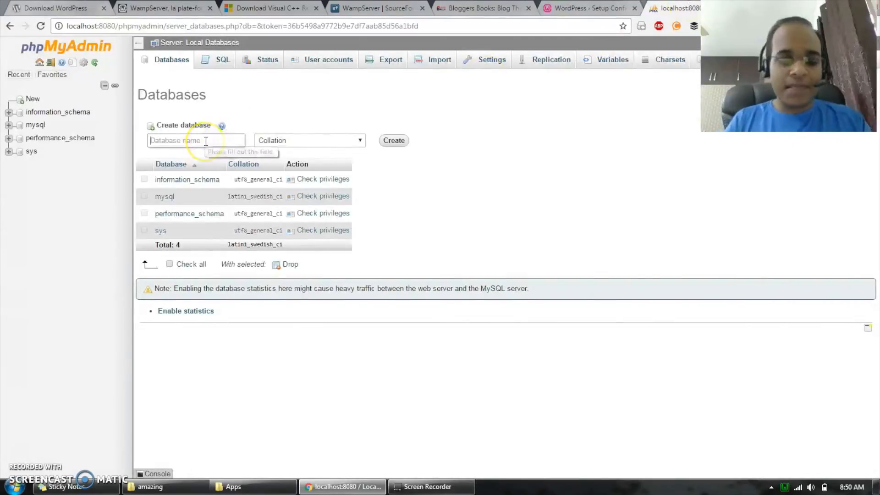
type("ama8256")
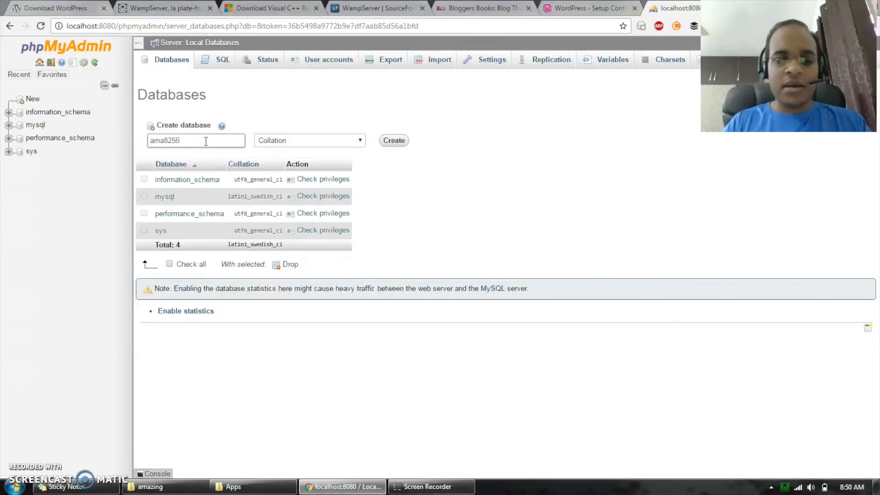
type("ing")
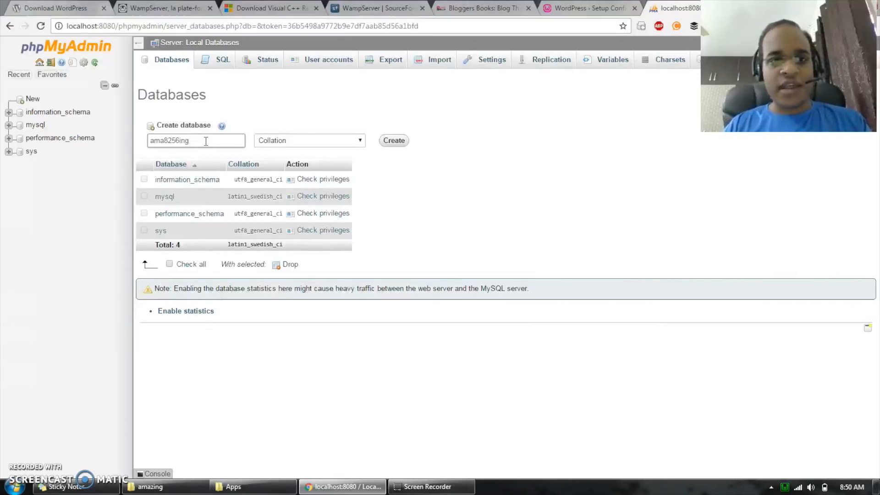
left_click(305, 140)
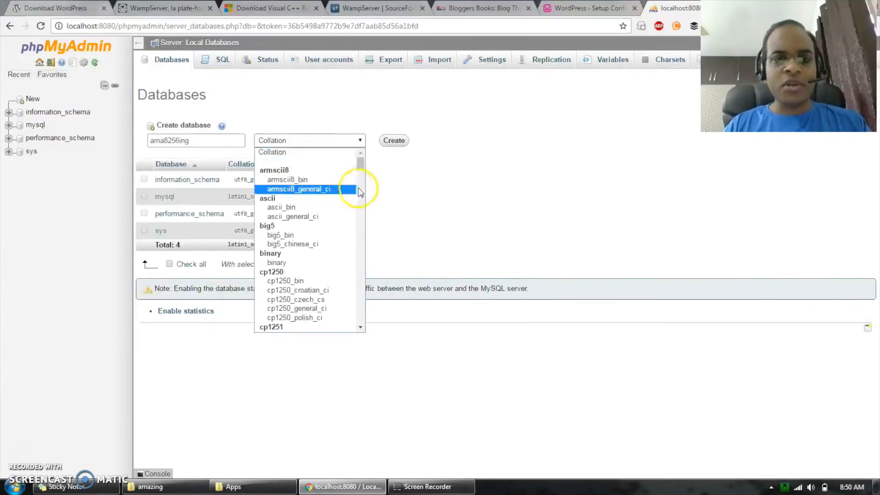
left_click_drag(360, 164, 360, 293)
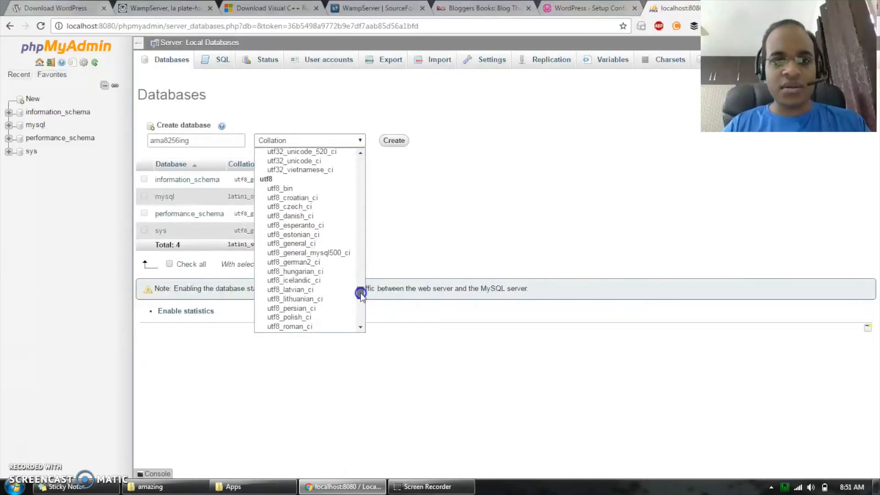
left_click(317, 243)
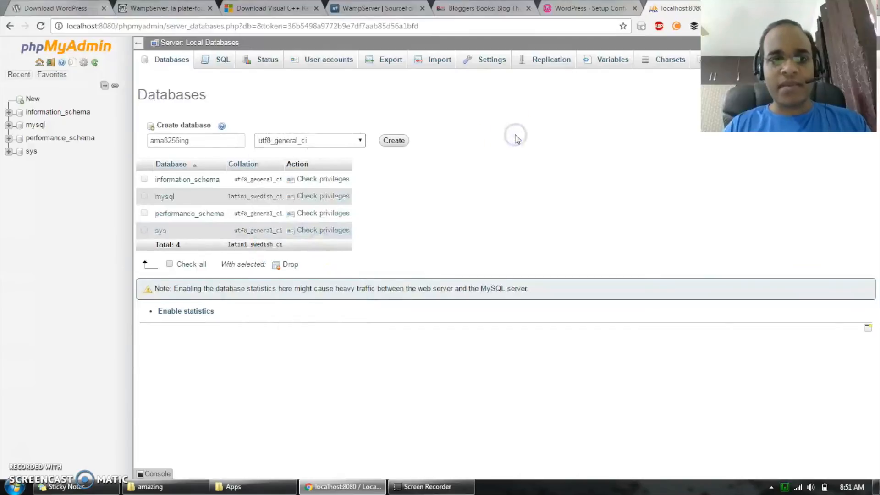
left_click(395, 141)
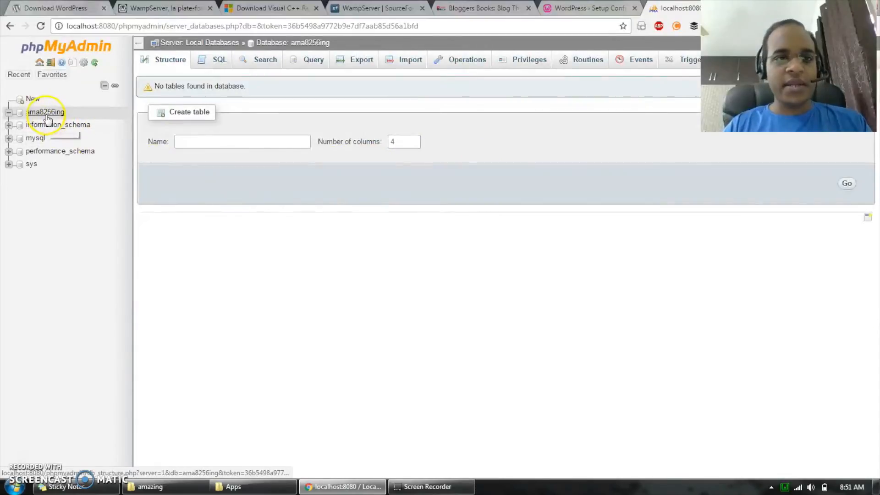
- Copy the database name ama8256ing from phpMyAdmin into the Database Name field of the WordPress setup form
left_click_drag(344, 46, 294, 48)
key("ctrl+c")
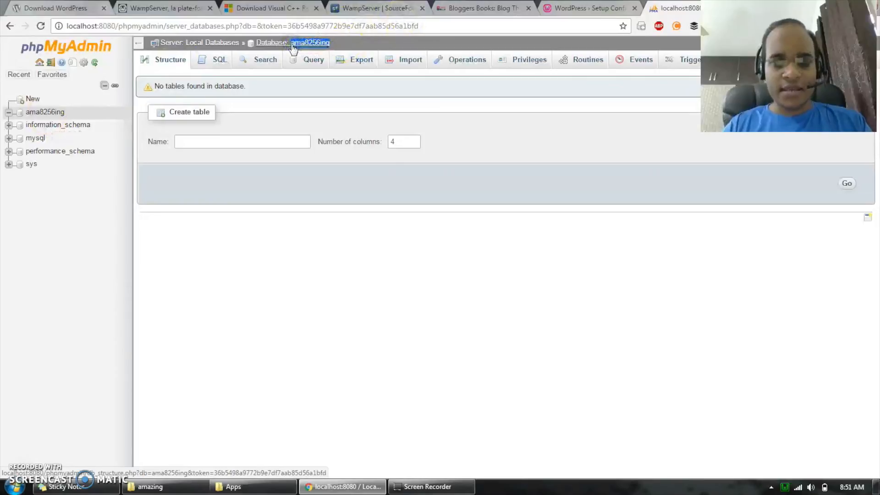
left_click(591, 8)
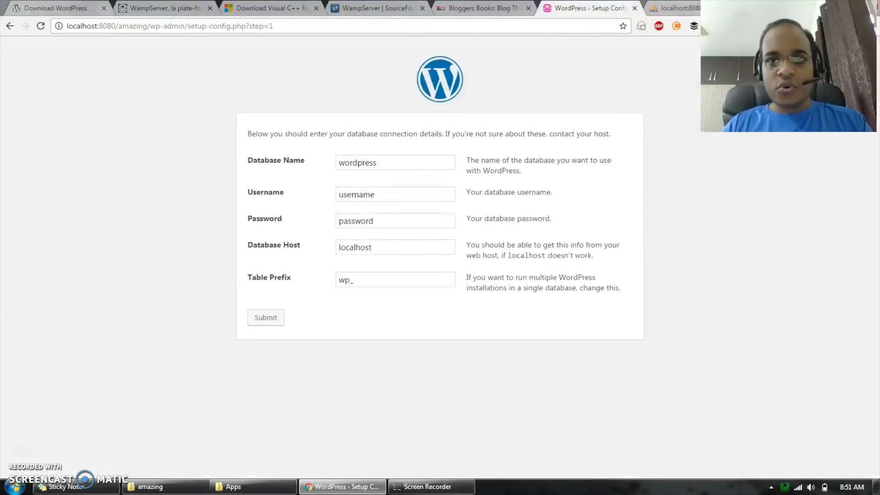
left_click(420, 118)
double_click(386, 162)
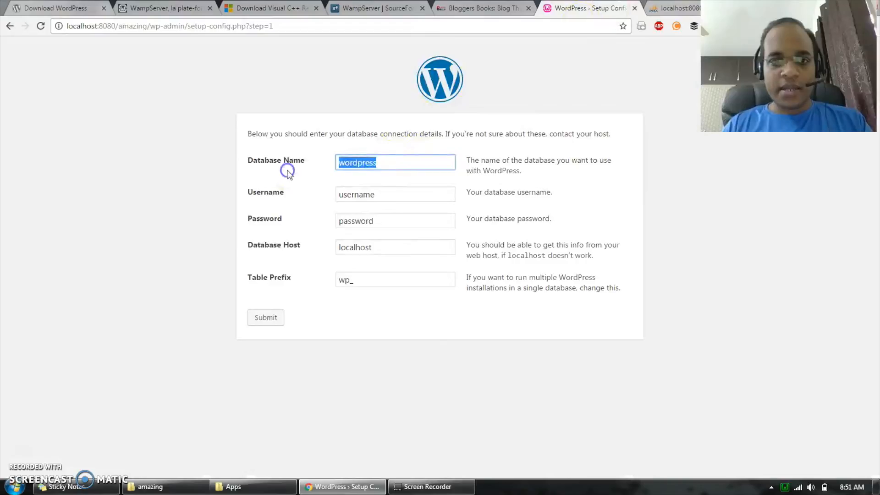
key("ctrl+v")
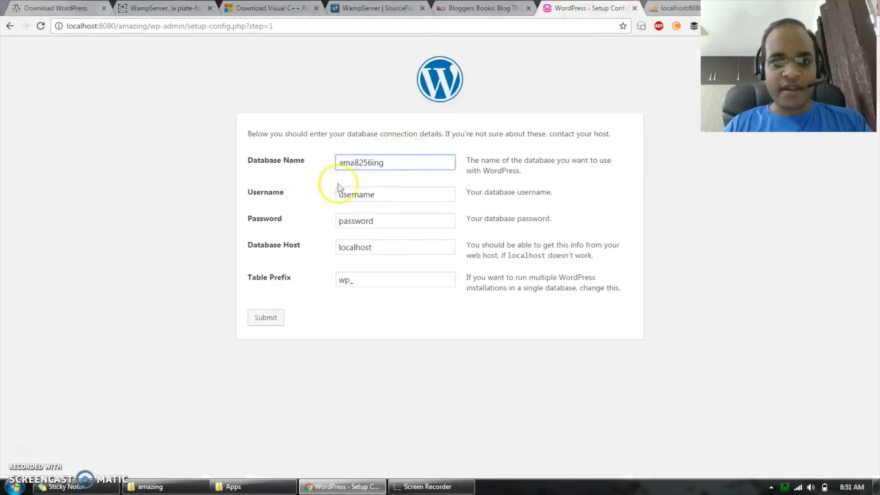
- Set the database username to root and clear the database password in the WordPress setup form
double_click(394, 192)
type("root")
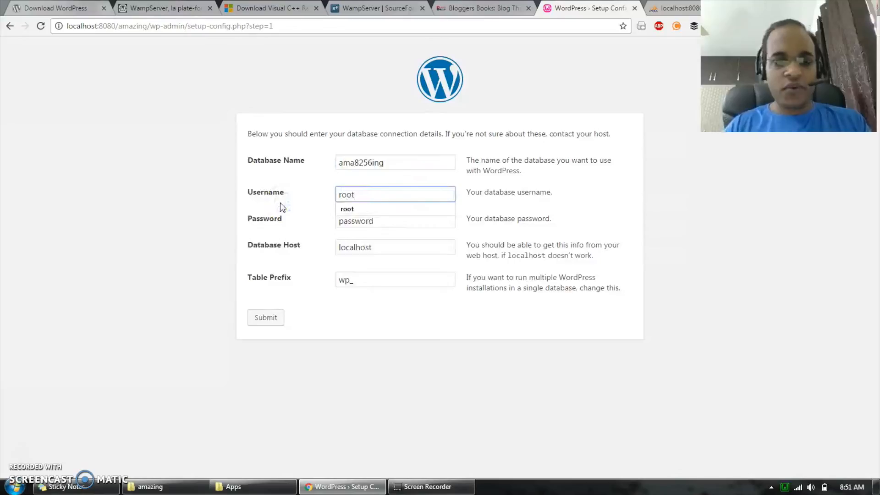
key("Tab")
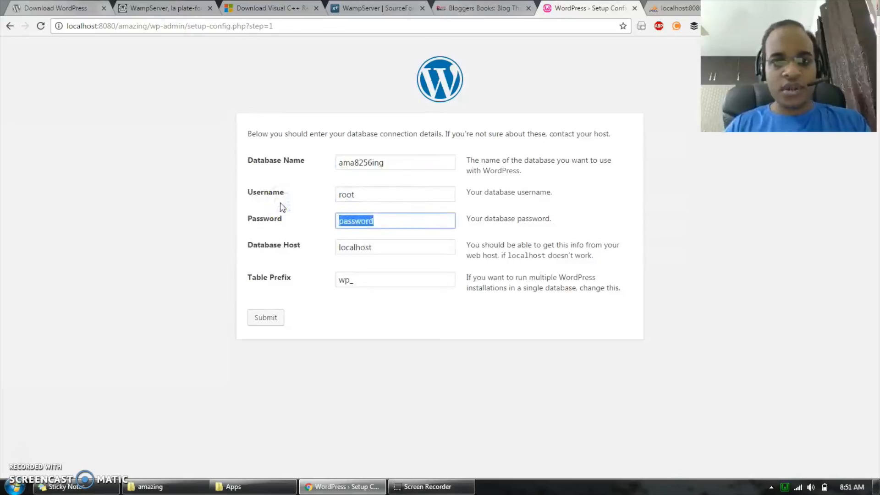
key("BackSpace")
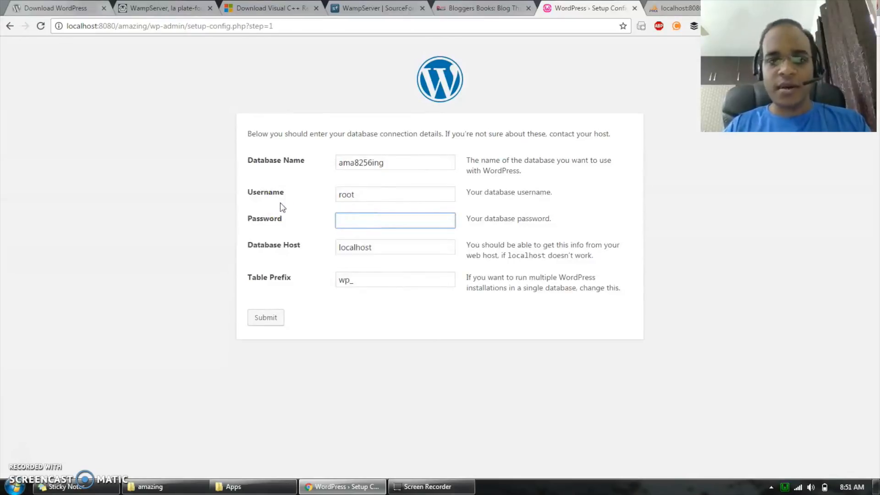
left_click(379, 248)
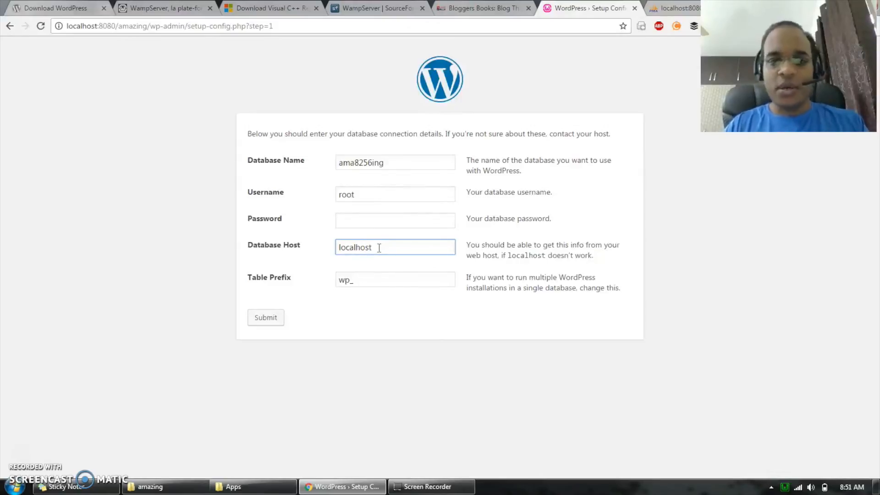
- Replace the default table prefix with am875635in_ in the database connection details
left_click(377, 284)
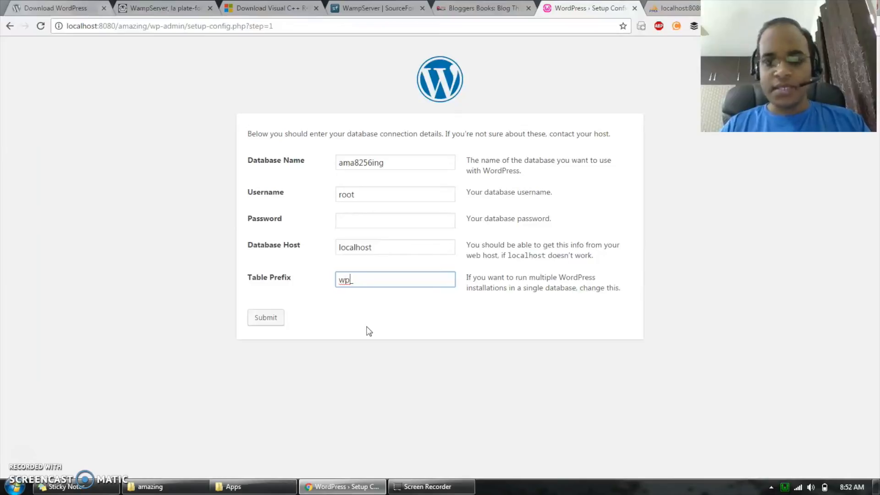
key("BackSpace")
key("BackSpace")
key("BackSpace")
type("a_")
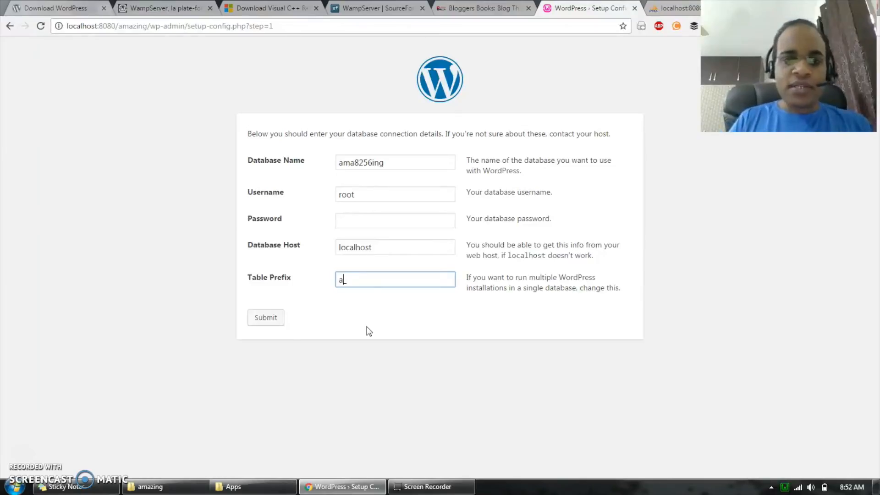
type("m")
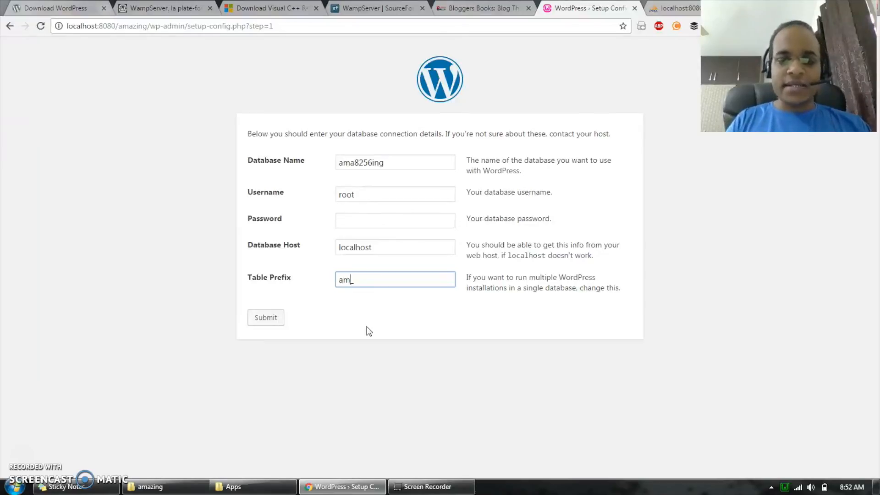
type("875635")
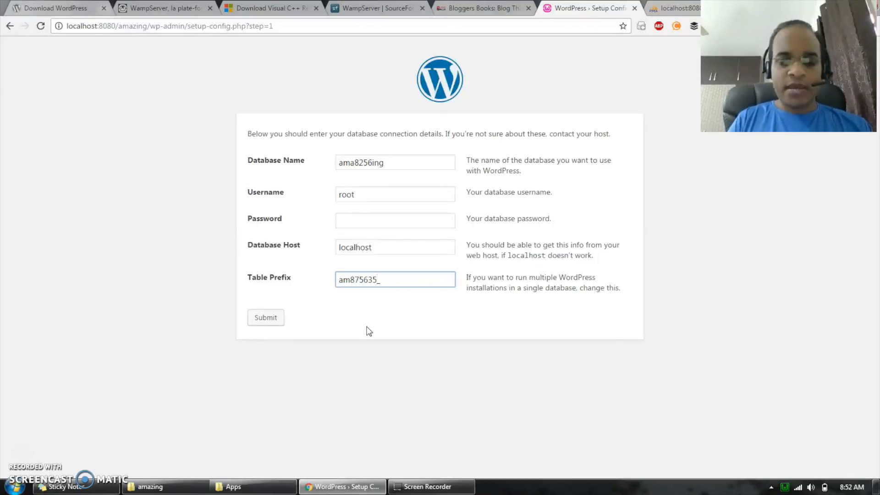
type("in")
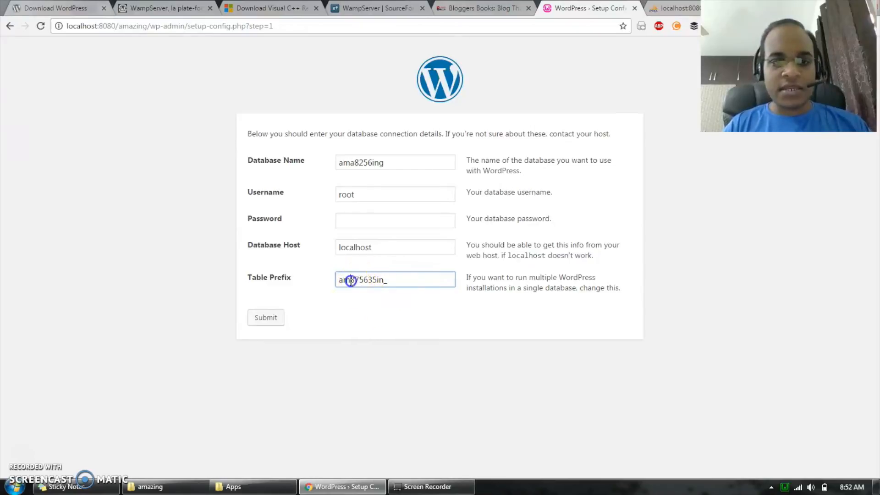
left_click_drag(350, 281, 373, 280)
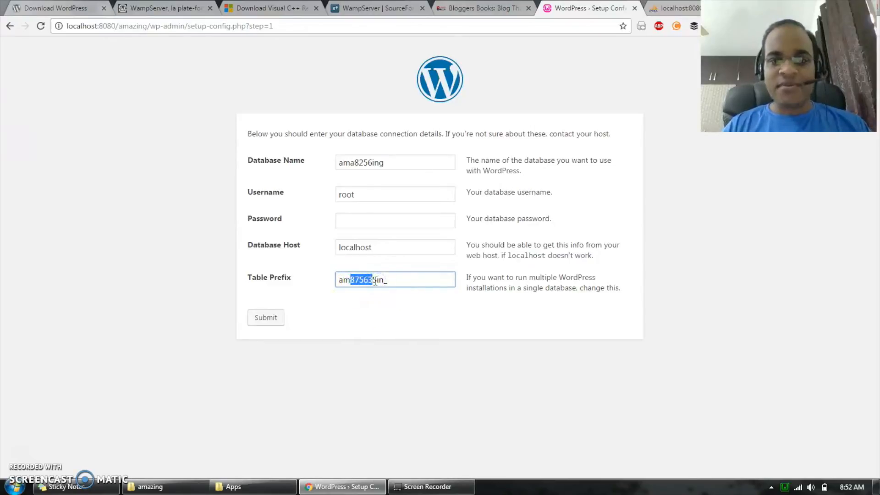
left_click(391, 318)
- Submit the database connection details and run the WordPress install to reach the site information form
left_click(270, 320)
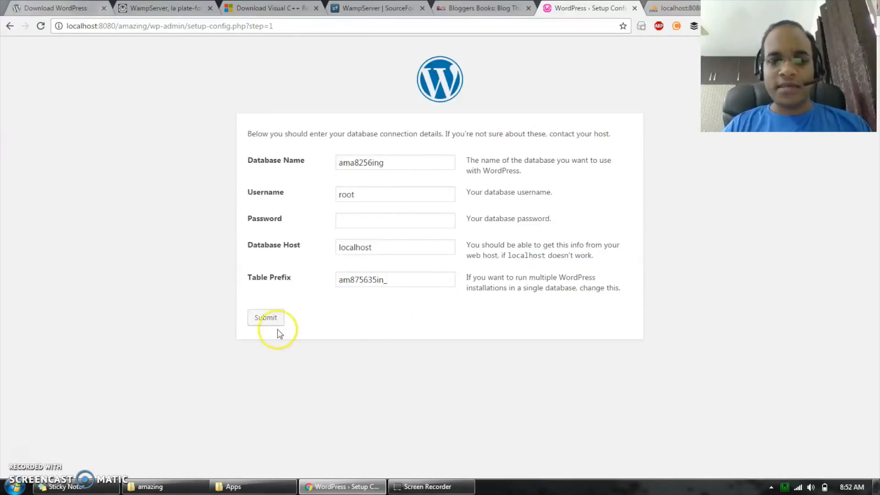
left_click(268, 319)
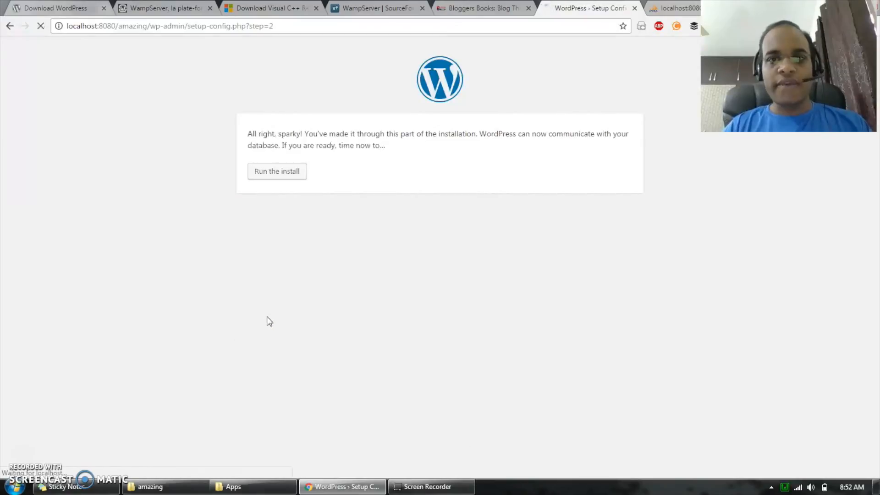
left_click(350, 167)
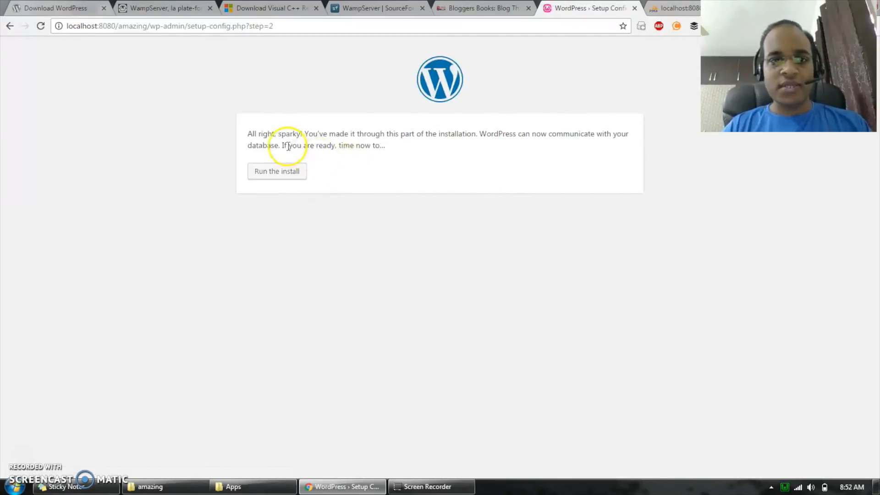
left_click(276, 172)
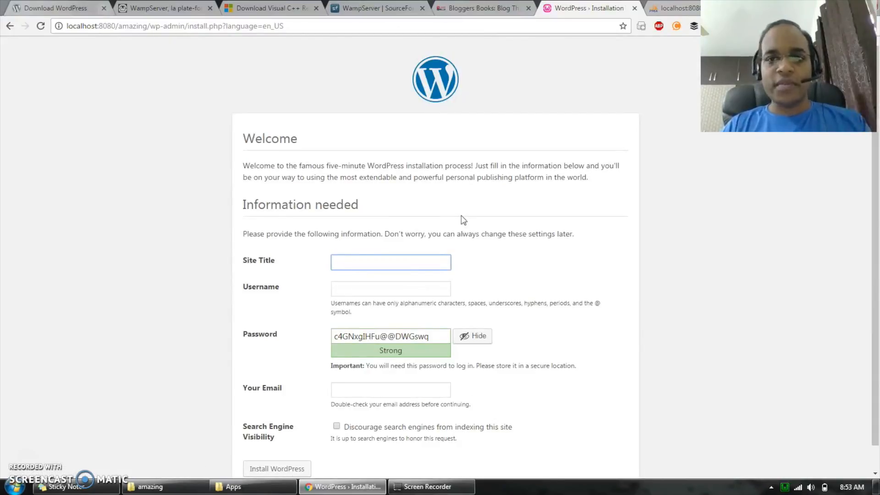
- Set the site title to Amazing Blog and the username to amazinguser in the WordPress installation form
scroll(462, 220, "down", 1)
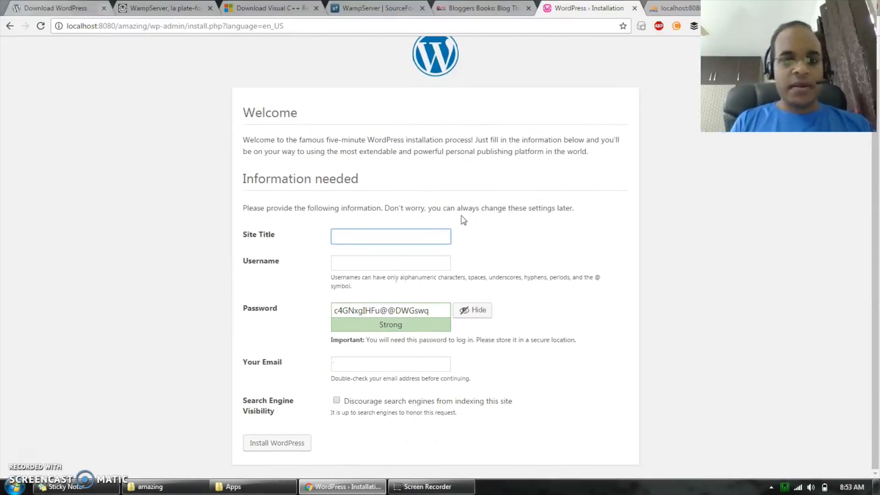
type("Amazi")
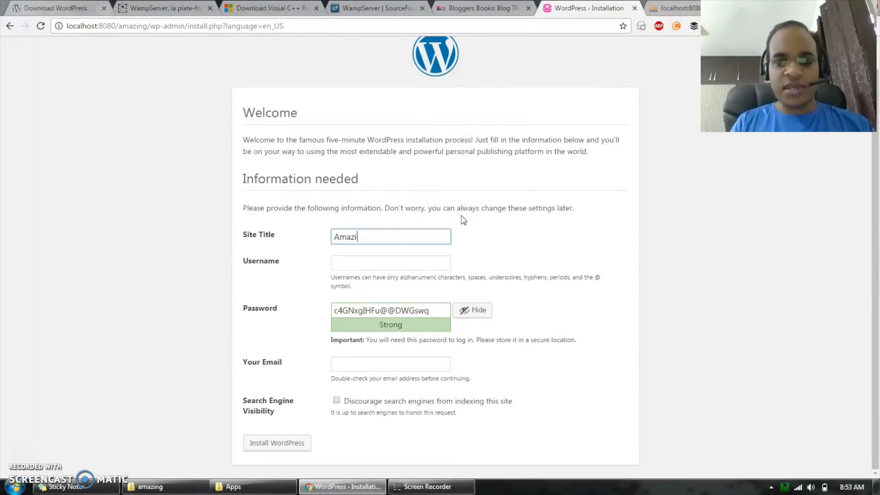
type("ng ")
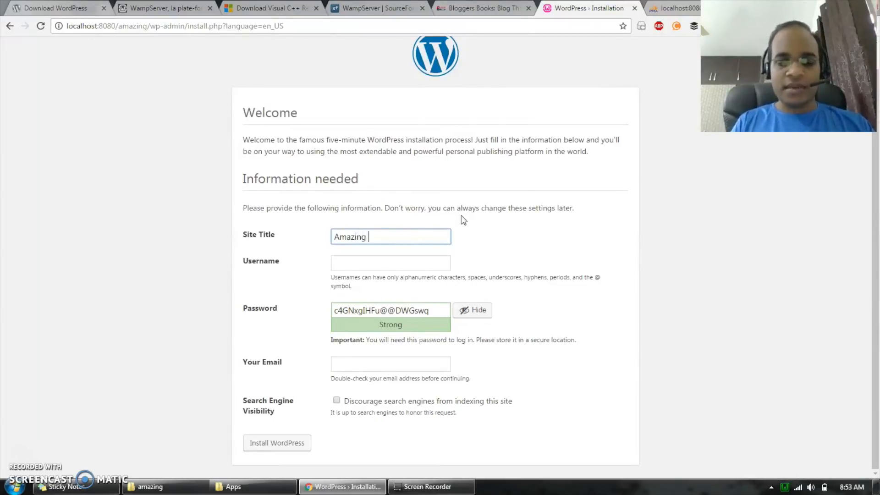
type("Blog")
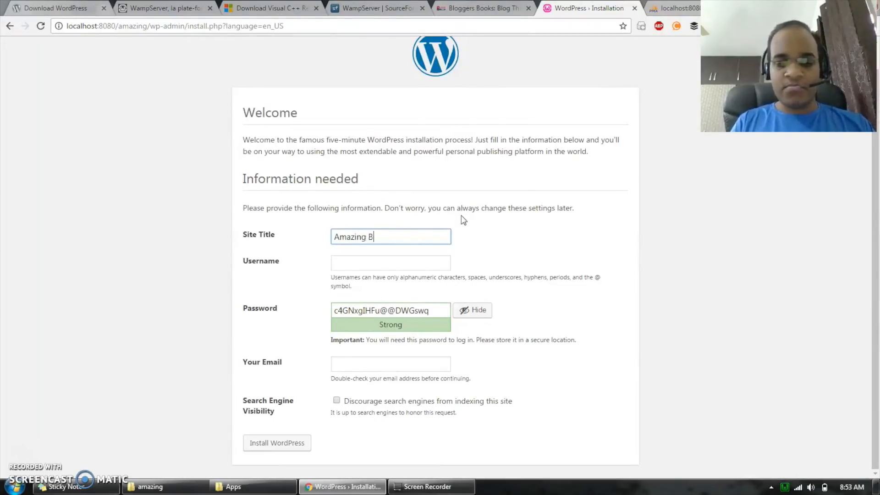
key("Tab")
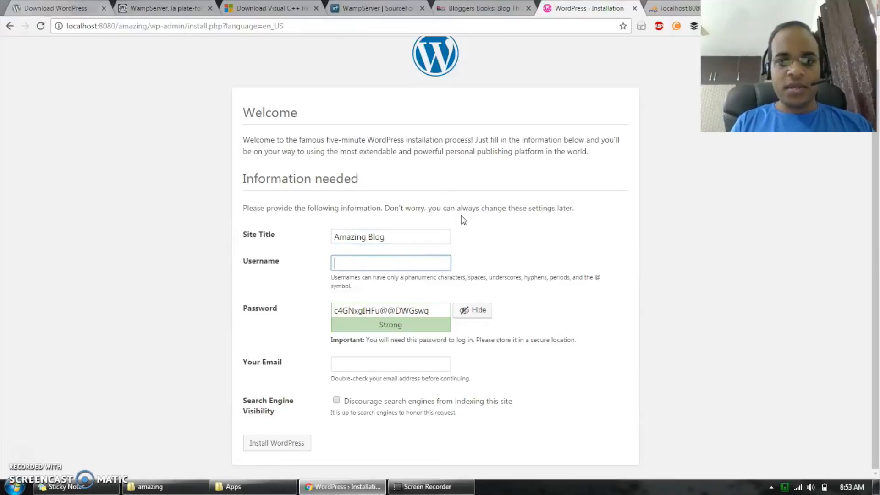
type("a")
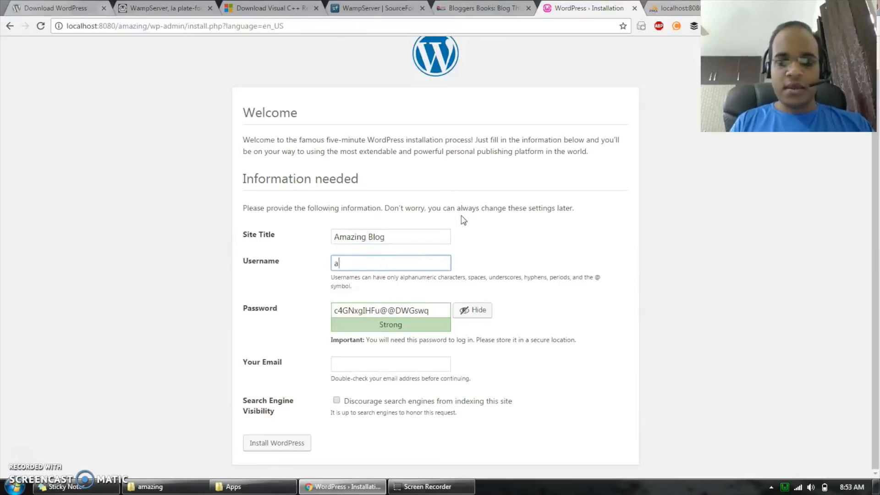
type("mazinguser")
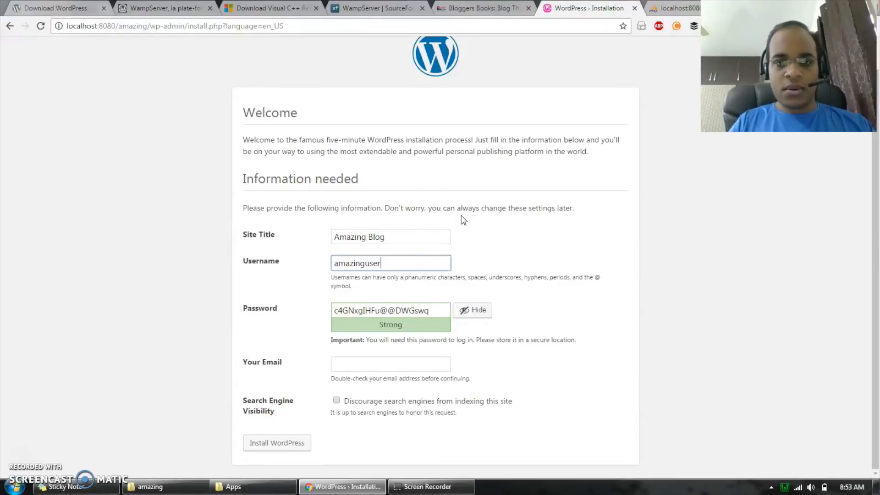
- Copy the generated account password into a new Notepad document, and return to the WordPress installation form in the browser
double_click(426, 311)
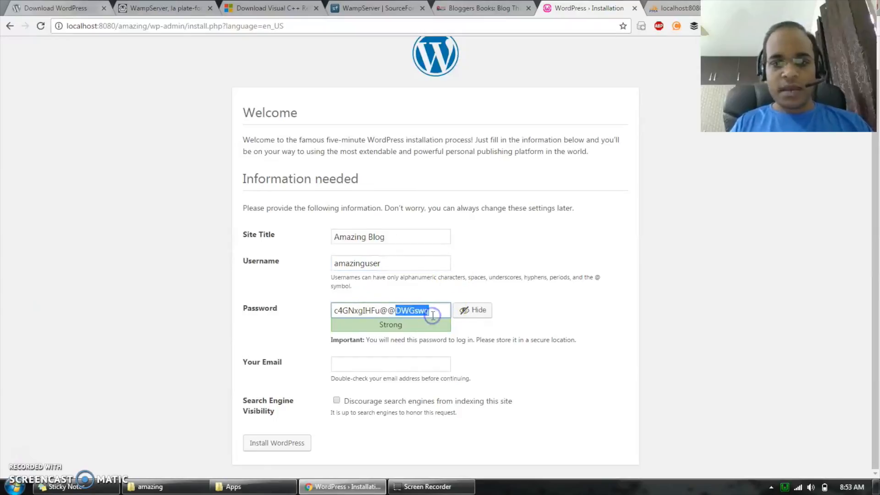
triple_click(372, 313)
key("ctrl+c")
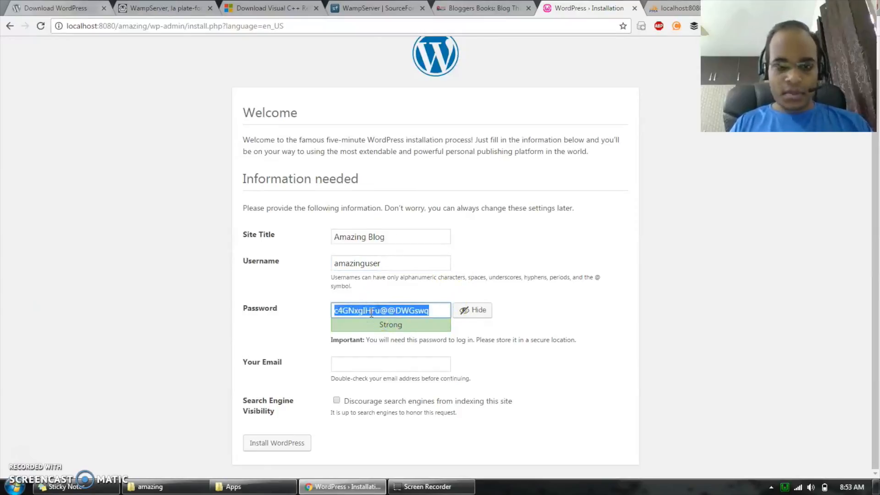
left_click(154, 352)
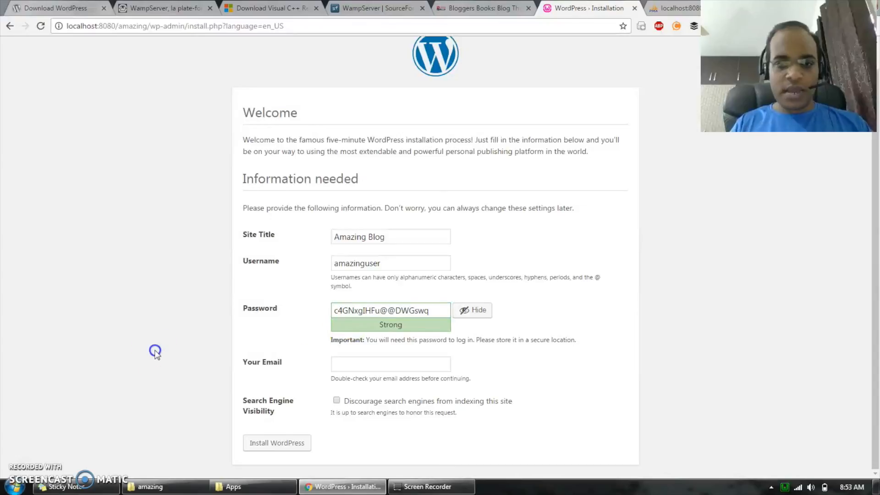
key("super")
type("note")
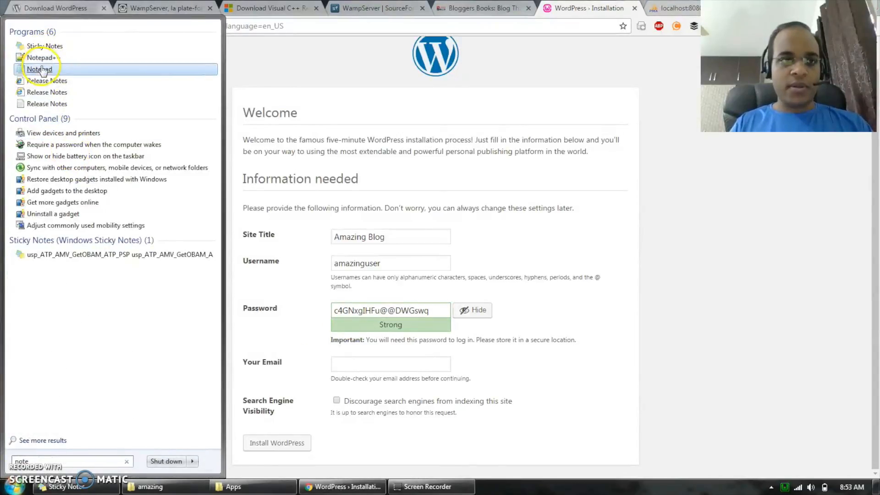
left_click(40, 65)
key("ctrl+v")
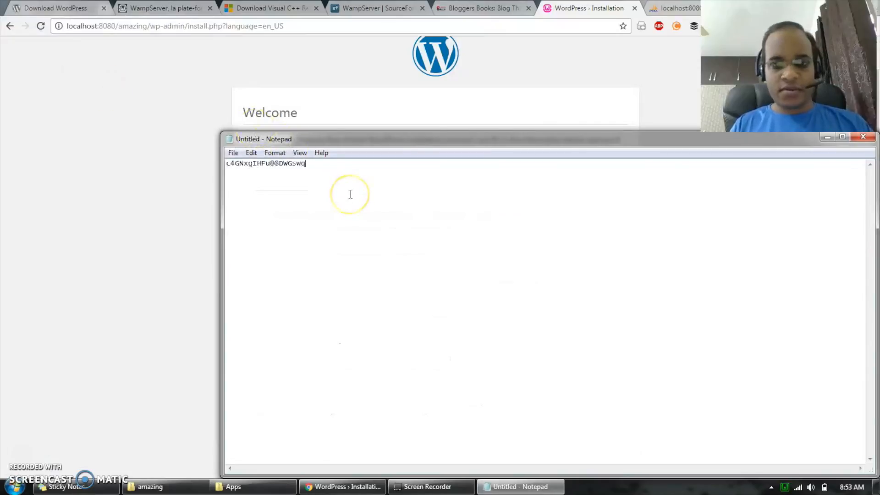
left_click(522, 487)
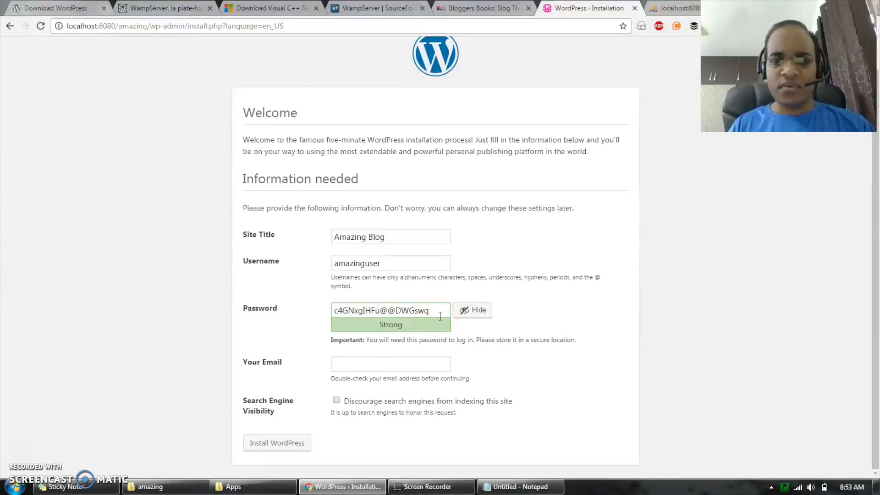
- Fill in the administrator's email address in the WordPress installation form
left_click(632, 330)
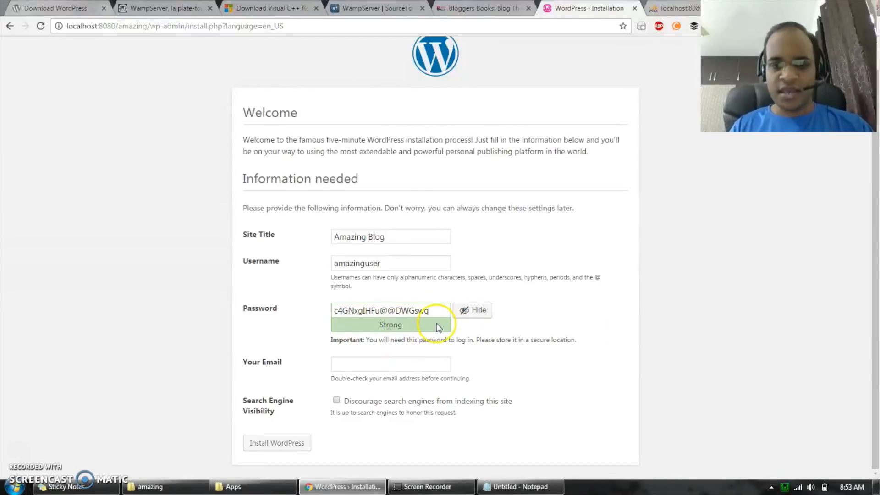
left_click(370, 364)
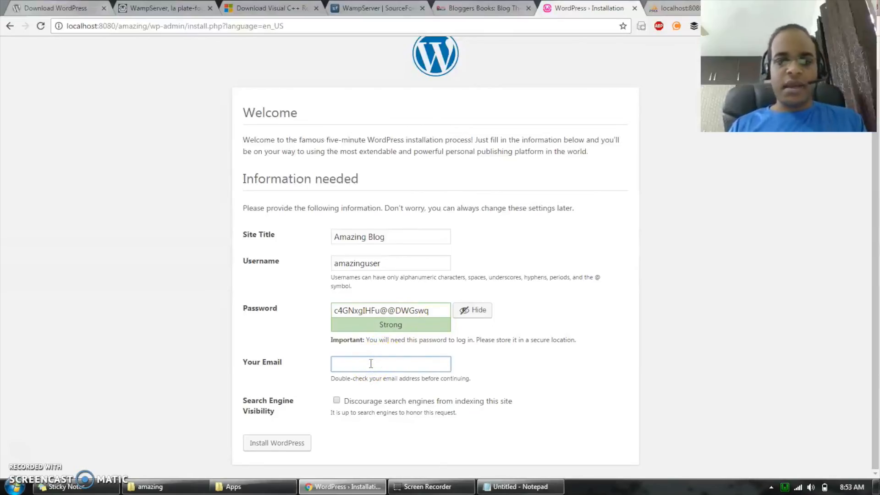
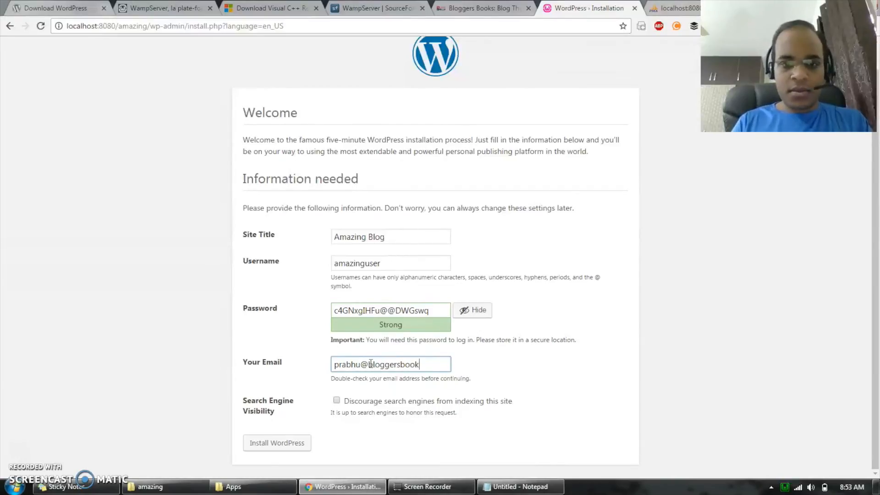
key("Tab")
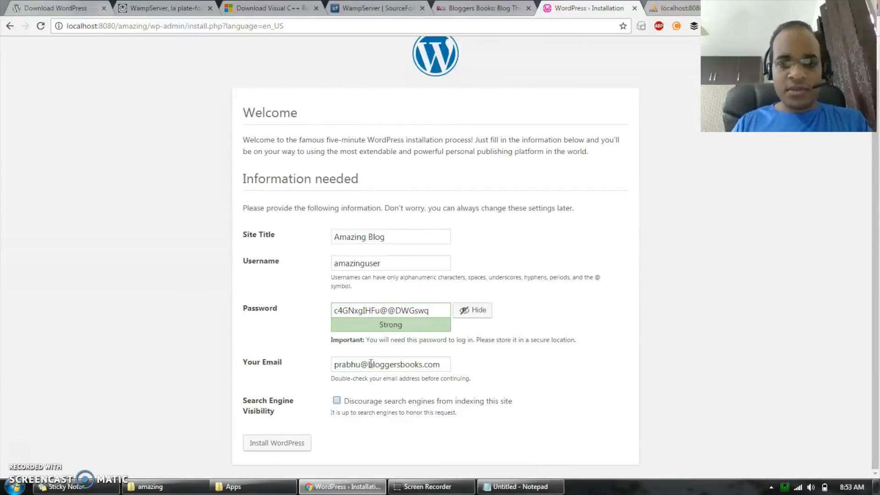
left_click(593, 412)
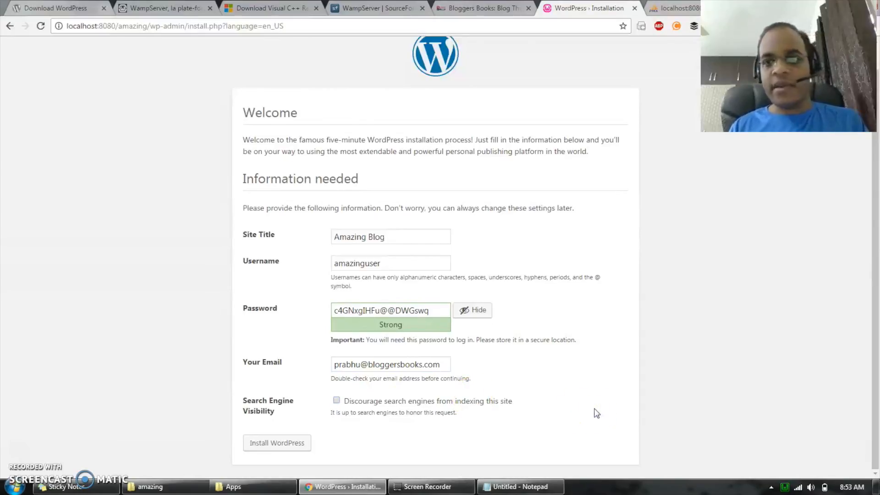
left_click(408, 351)
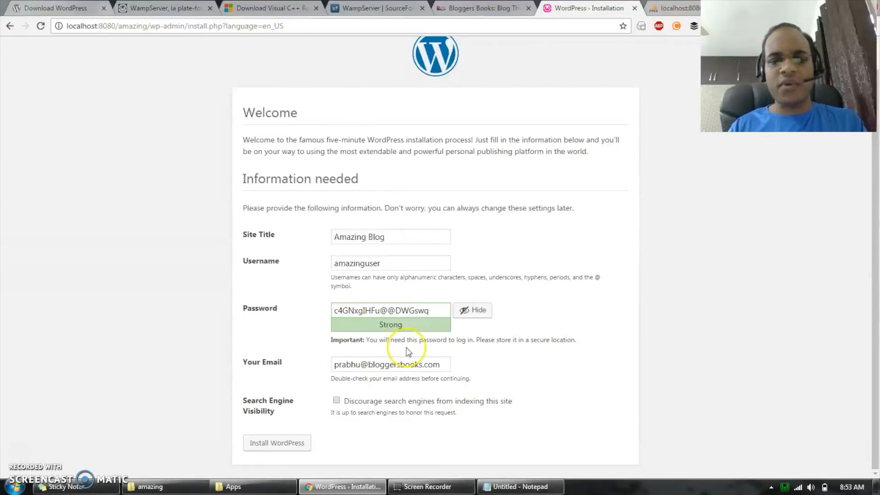
left_click(447, 363)
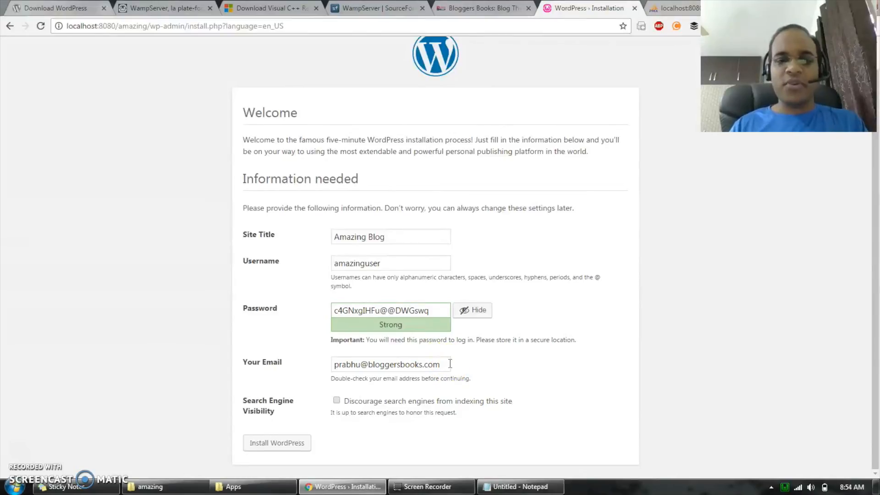
- Discourage search engines from indexing the site and install WordPress, dismissing the 1Password save request and reaching the login page
left_click(336, 400)
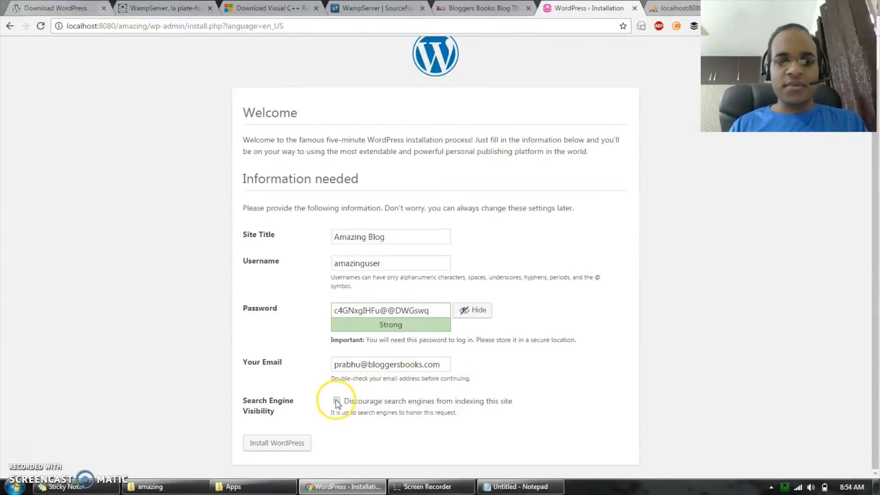
left_click(336, 400)
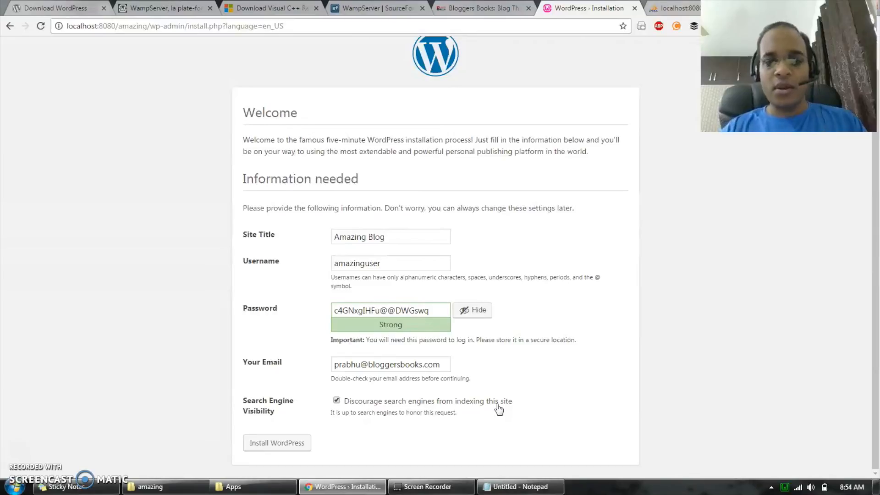
left_click(281, 440)
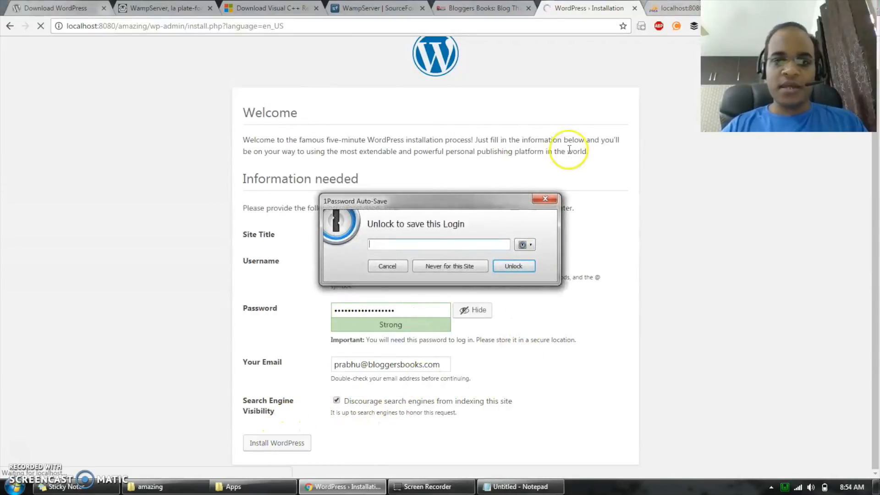
left_click(547, 200)
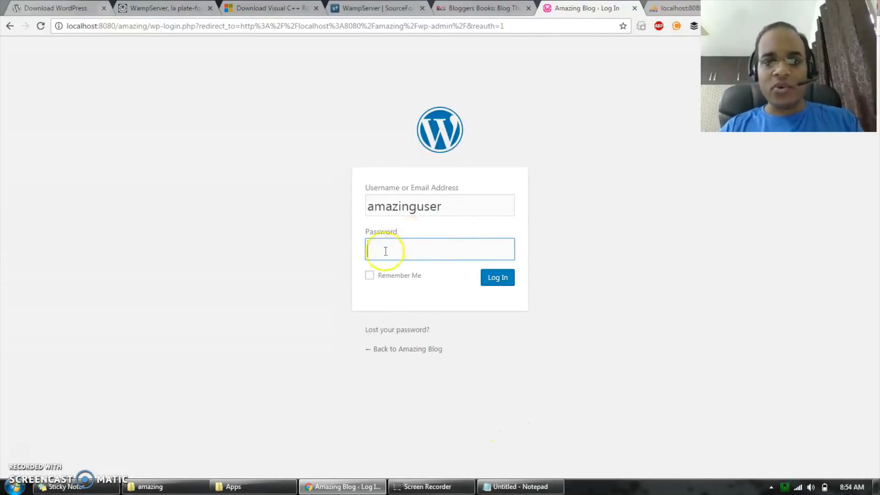
- Examine the WordPress tables in the ama8256ing database in phpMyAdmin
left_click(662, 9)
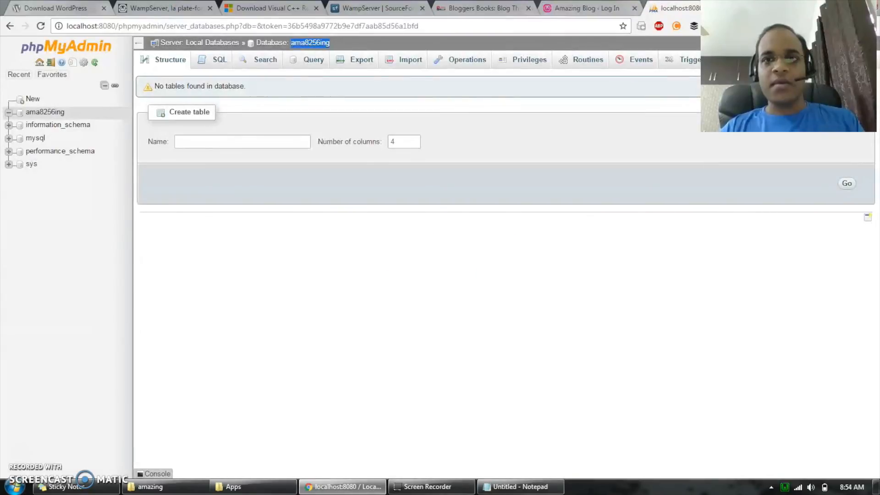
left_click(9, 111)
left_click(39, 112)
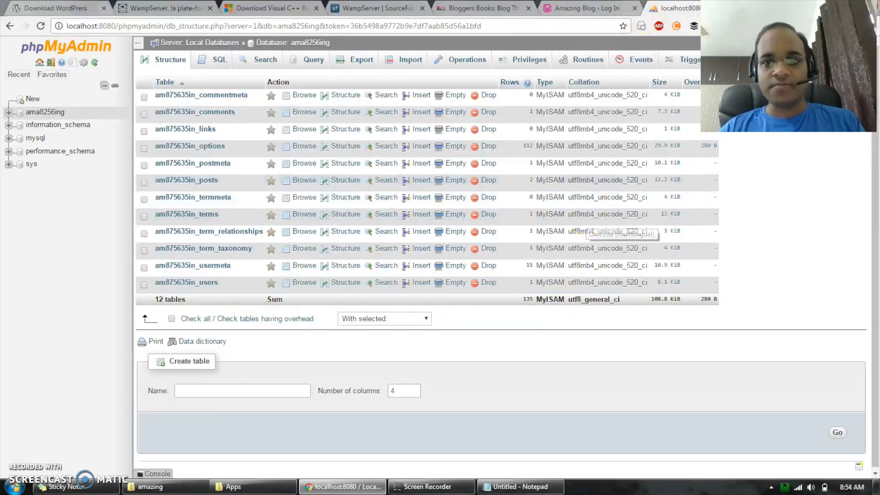
- Copy the saved account password from the Notepad document into the password field of the Amazing Blog login form
left_click(578, 9)
left_click(532, 486)
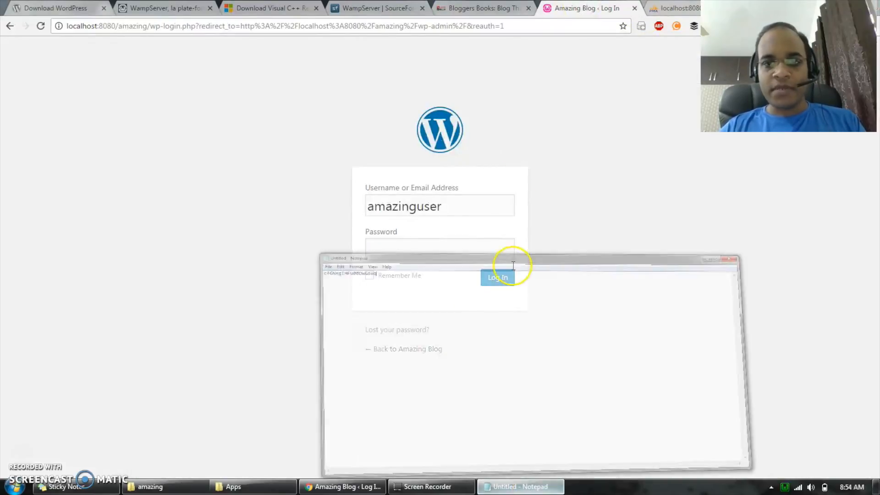
left_click_drag(322, 164, 153, 179)
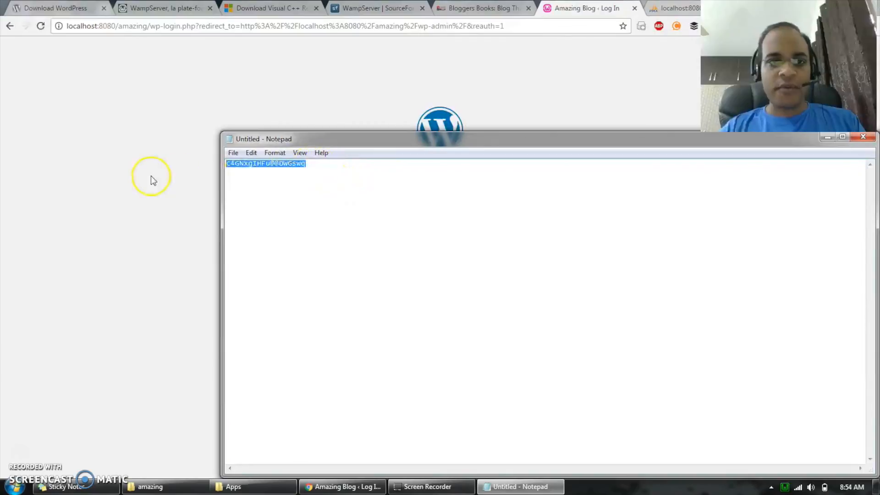
left_click(131, 234)
left_click(418, 255)
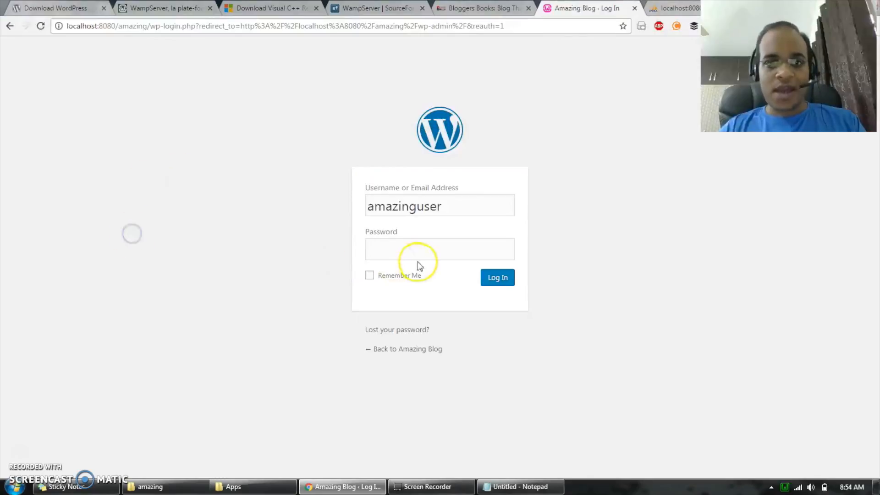
key("ctrl+v")
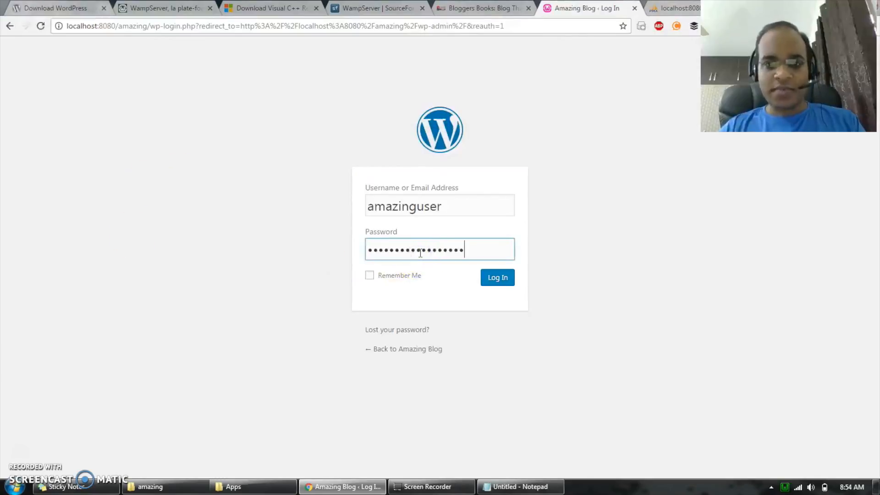
- Enable Remember Me and log in to the WordPress dashboard, dismissing the 1Password save request
left_click(391, 276)
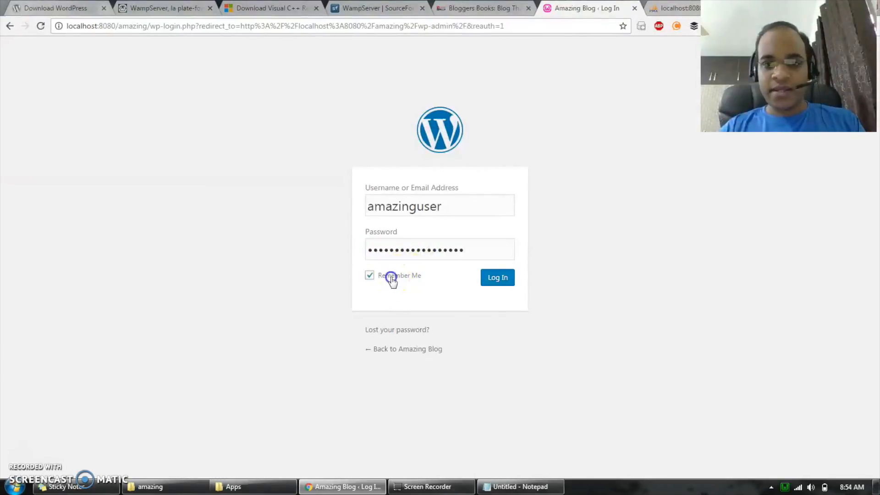
left_click(498, 280)
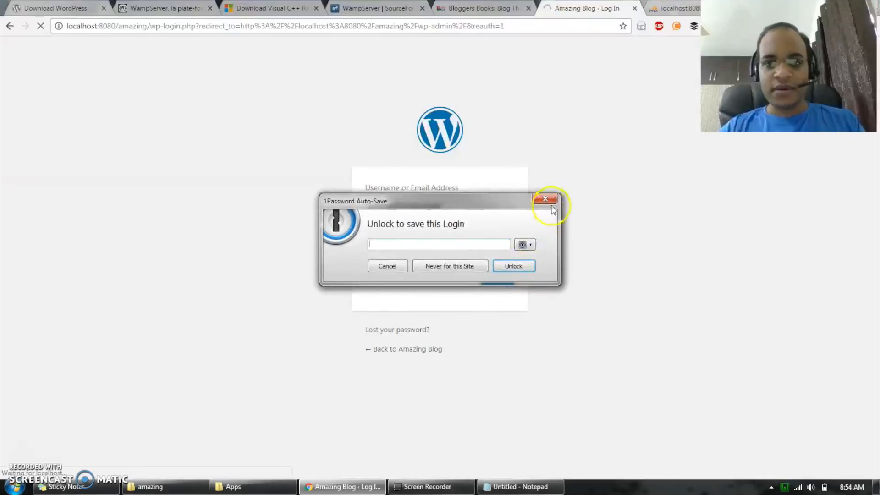
left_click(553, 200)
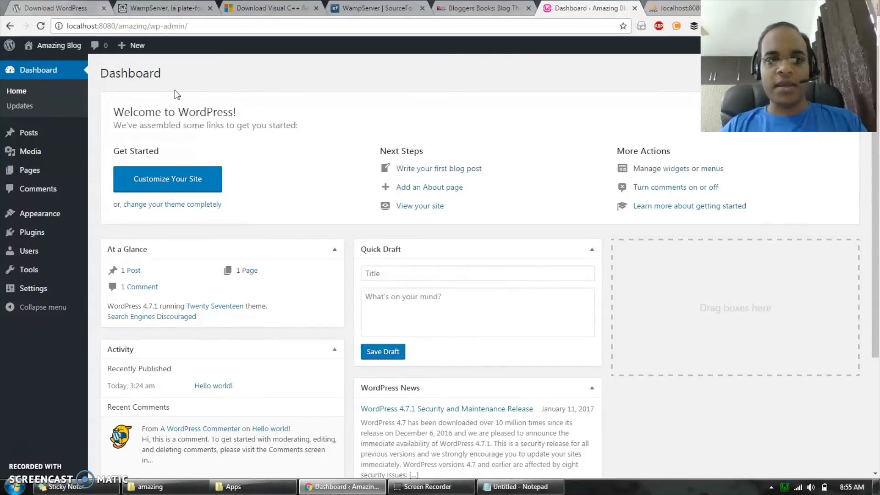
- Open the Amazing Blog front page in a separate browser tab and view it alongside the dashboard
mouse_move(69, 44)
left_click(49, 65, "ctrl")
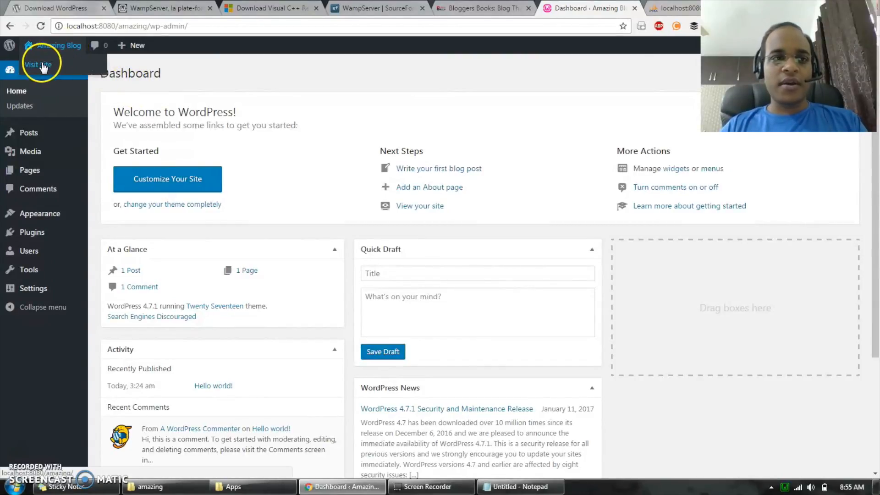
left_click(611, 8)
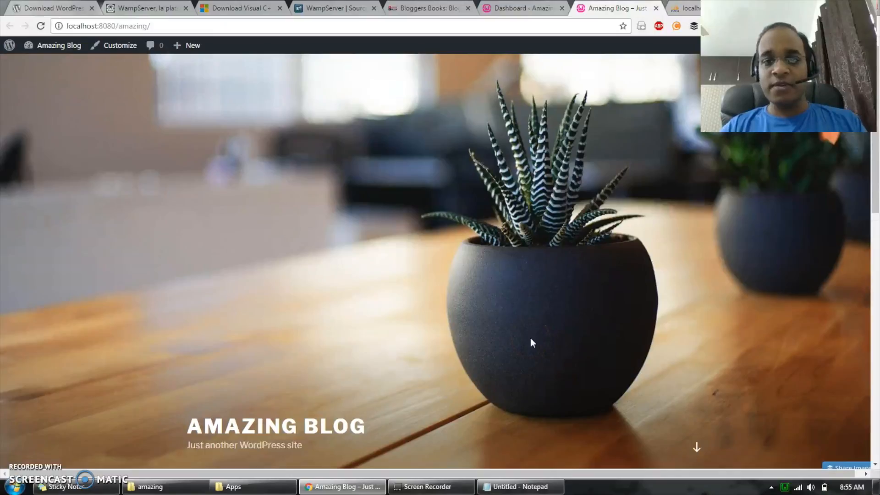
left_click(524, 268)
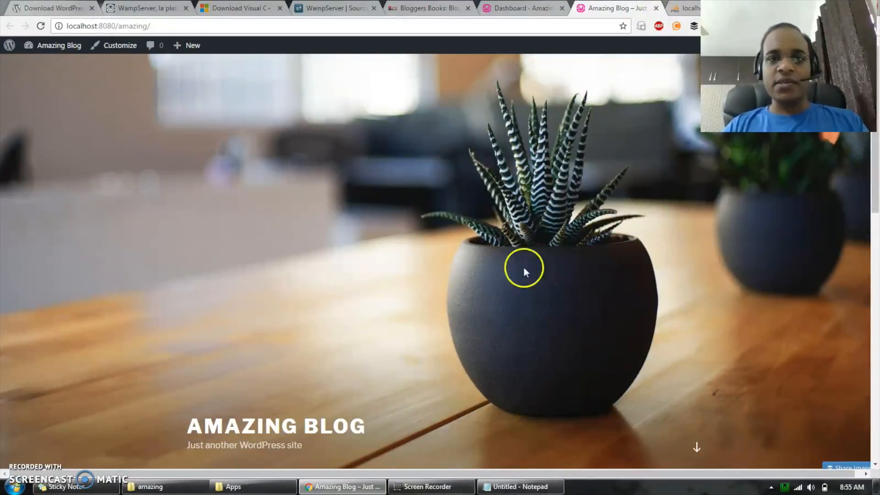
left_click(524, 7)
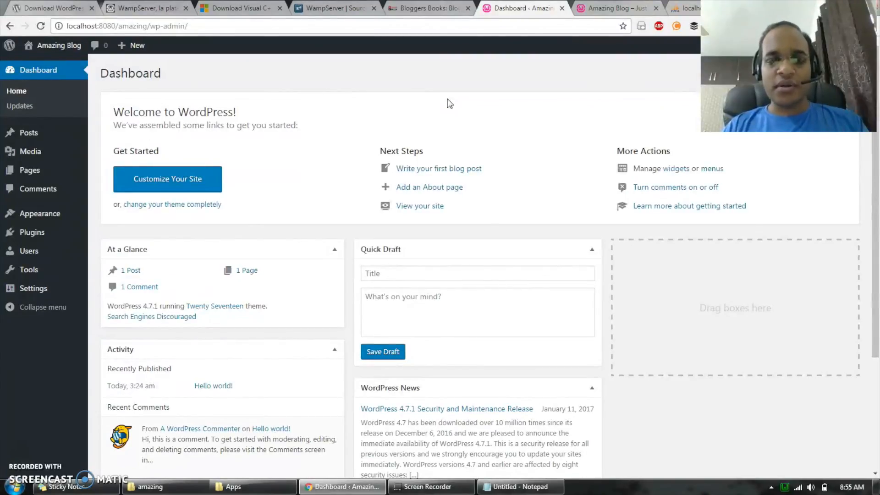
left_click(616, 8)
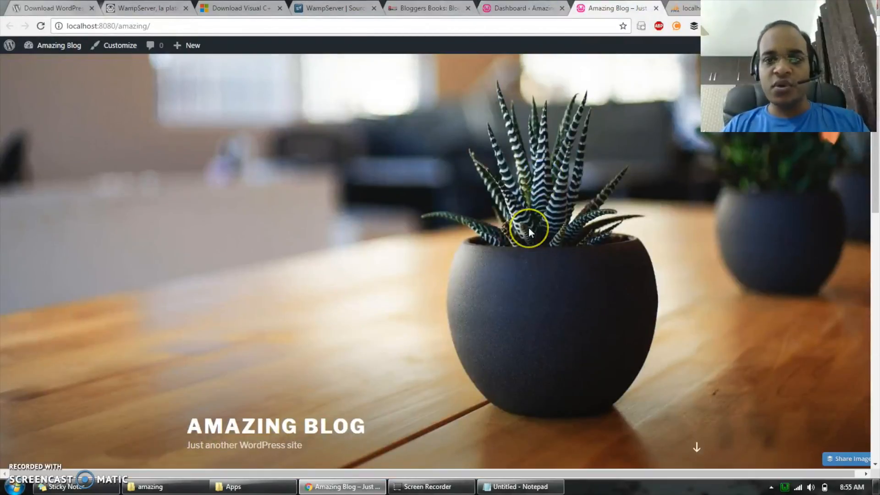